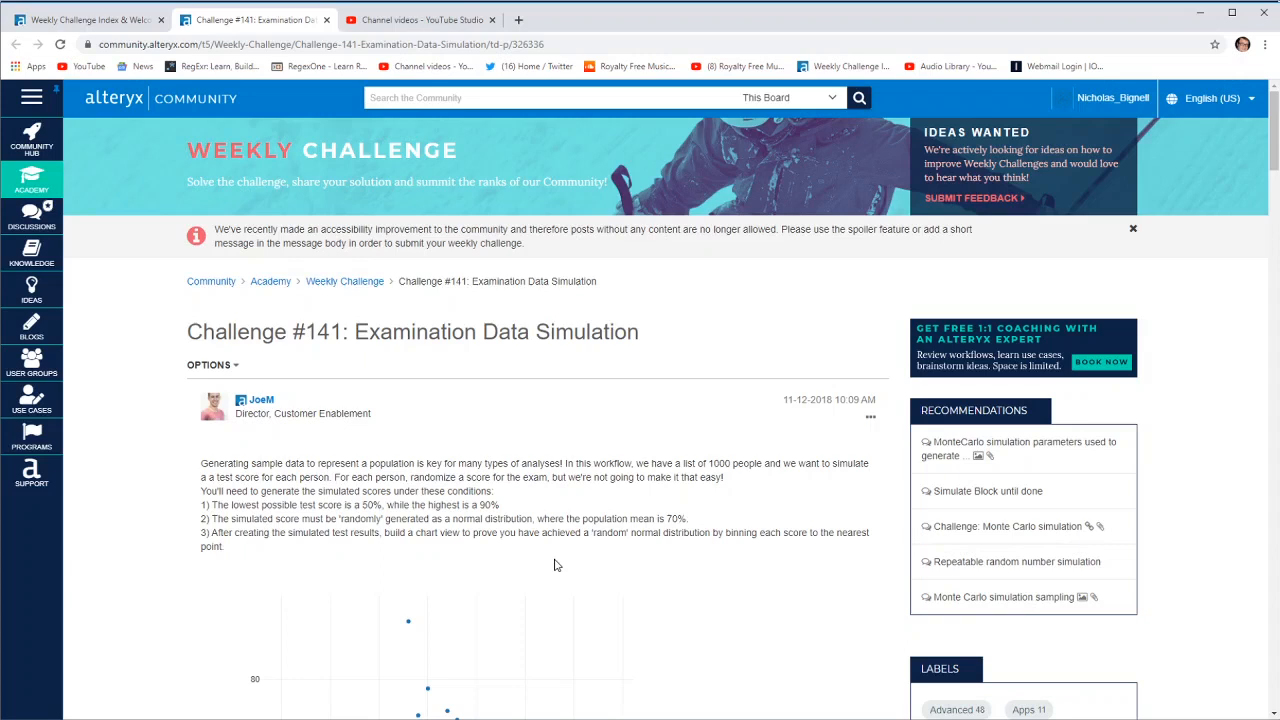
# Read the Weekly Challenge #141 requirements for the simulated exam scores and examine the example score distribution chart.
pyautogui.moveTo(337, 464); pyautogui.dragTo(430, 466)
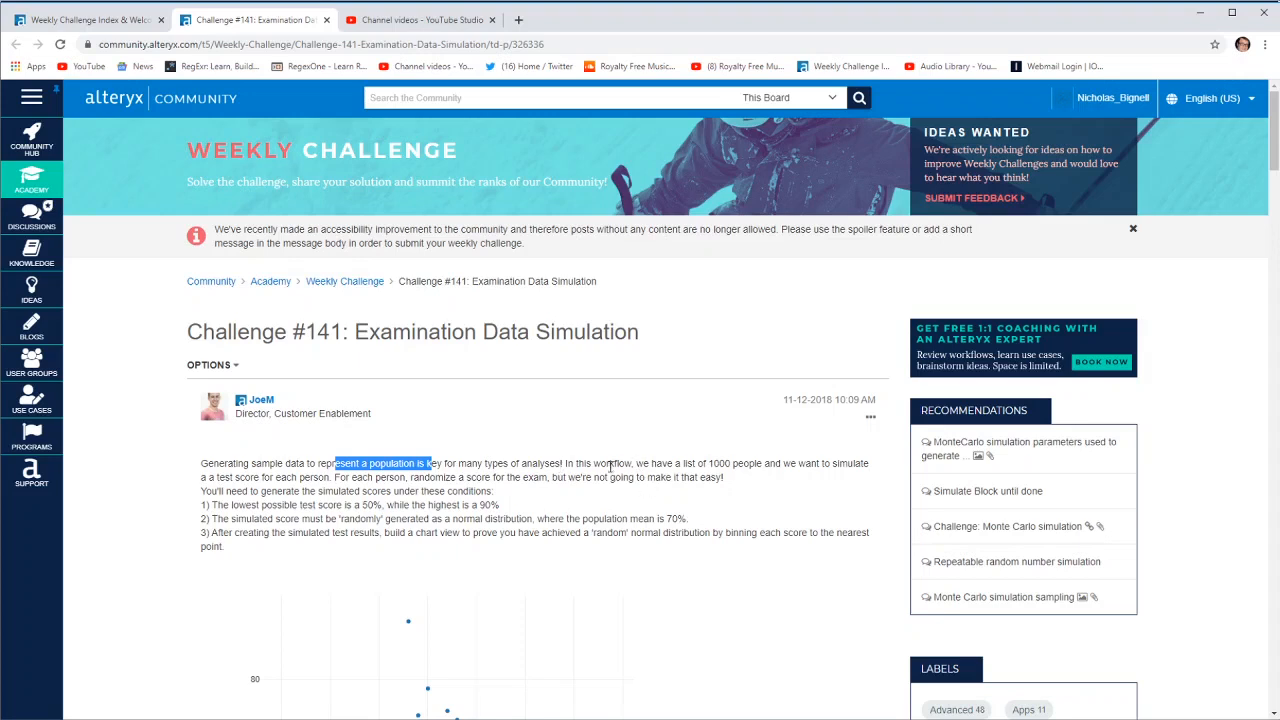
pyautogui.moveTo(683, 465); pyautogui.dragTo(780, 476)
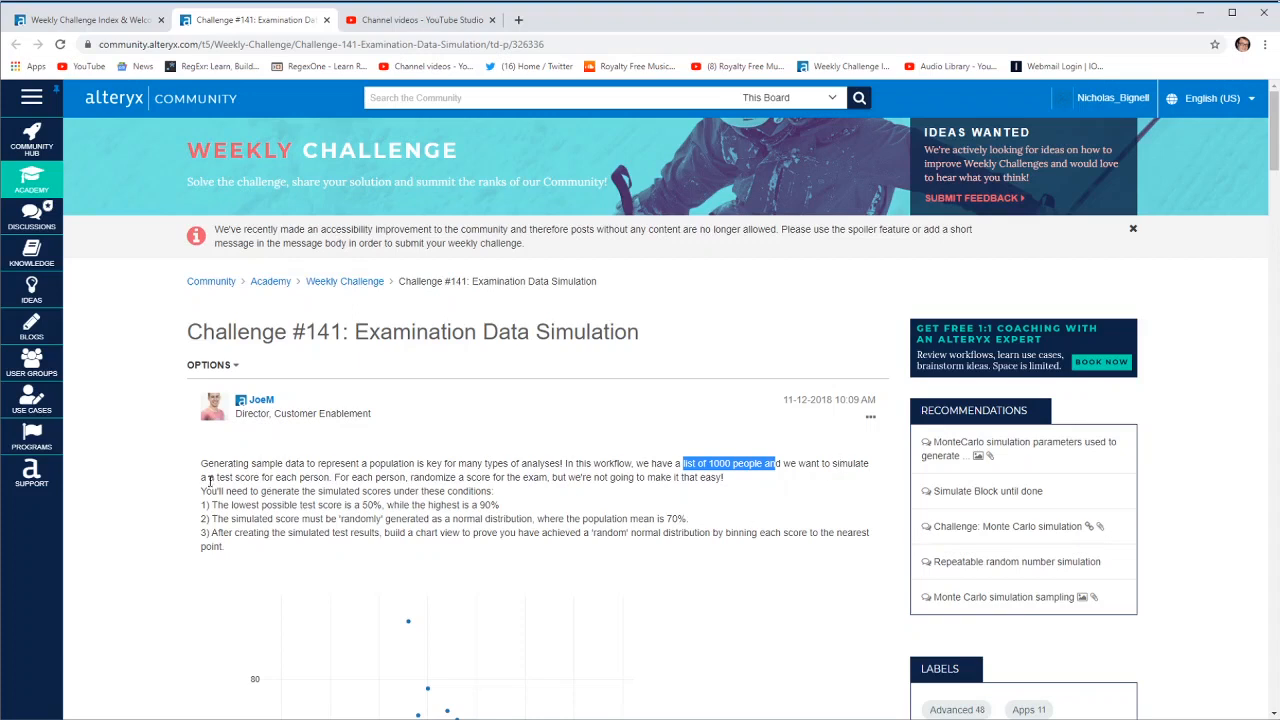
pyautogui.moveTo(254, 477); pyautogui.dragTo(343, 480)
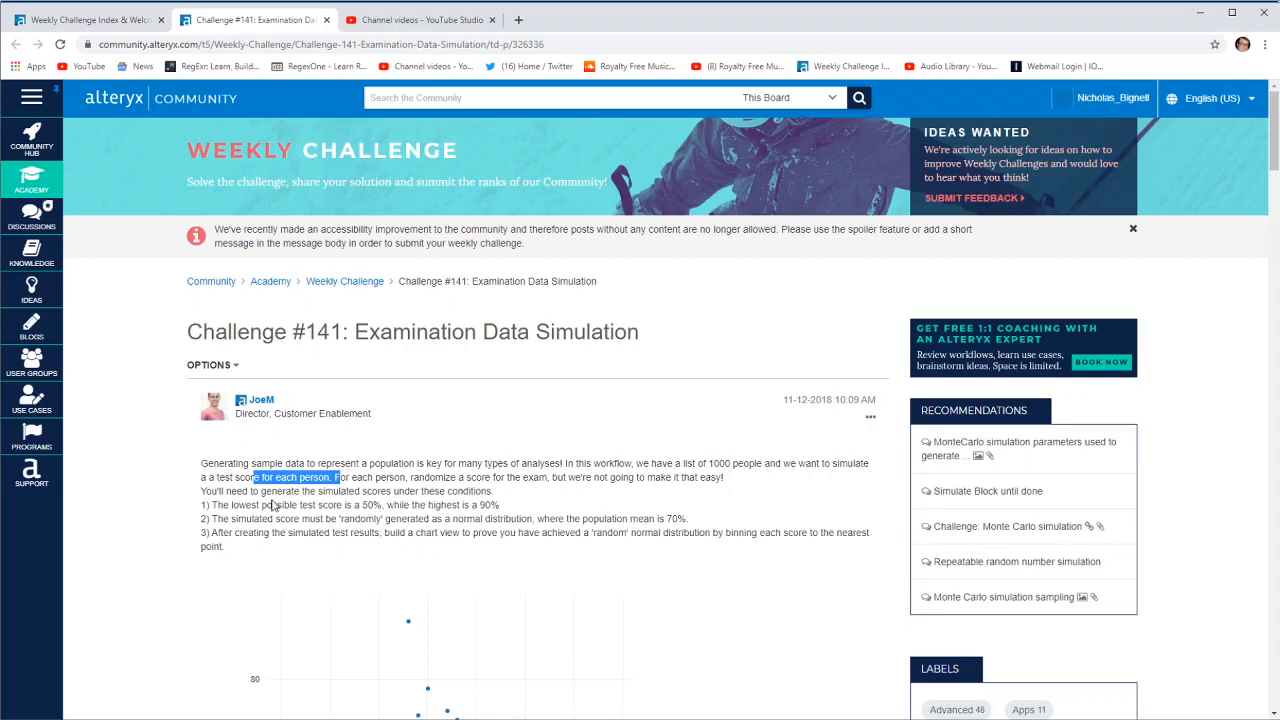
pyautogui.moveTo(263, 505); pyautogui.dragTo(484, 507)
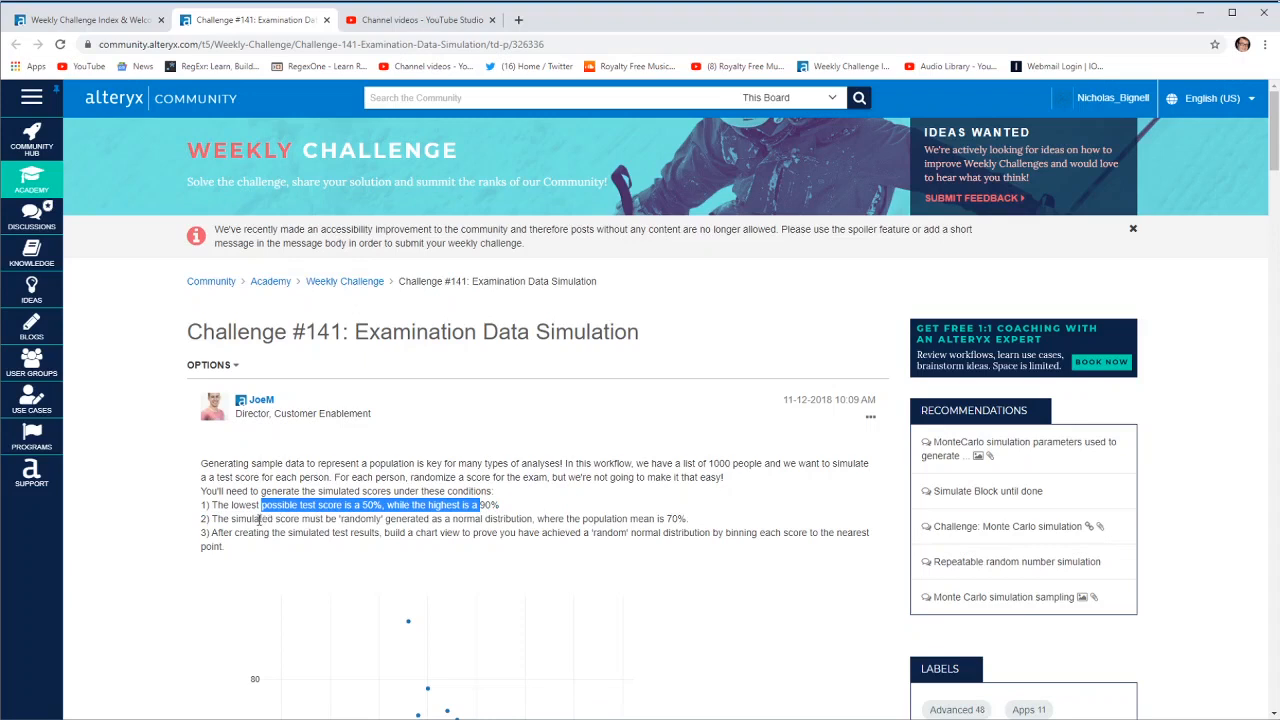
pyautogui.moveTo(340, 520); pyautogui.dragTo(661, 531)
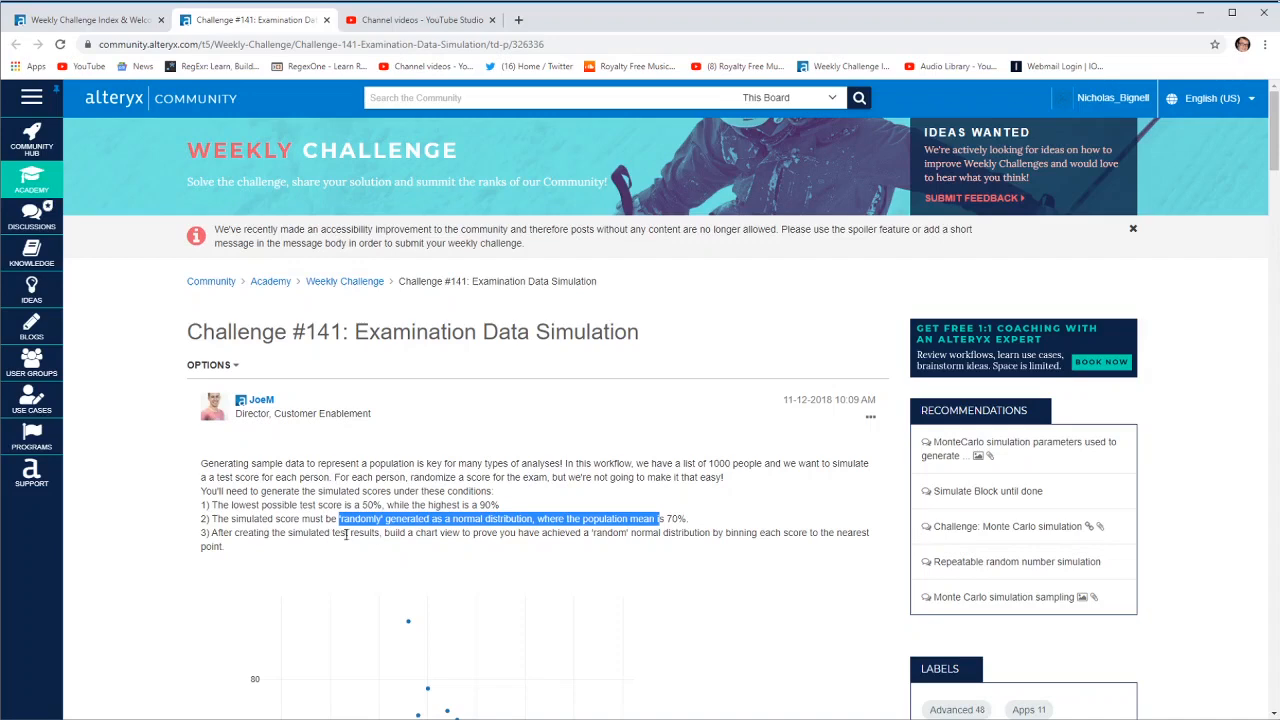
pyautogui.scroll(-4, 380, 535)
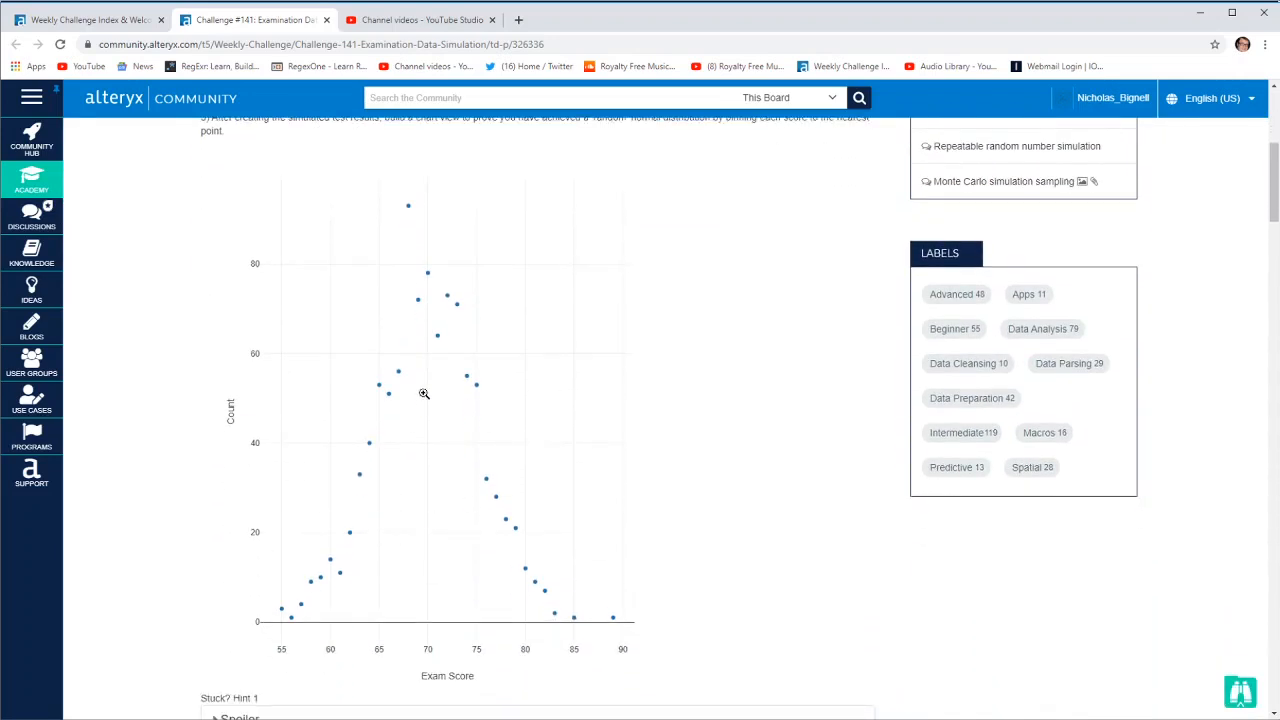
pyautogui.scroll(4, 500, 528)
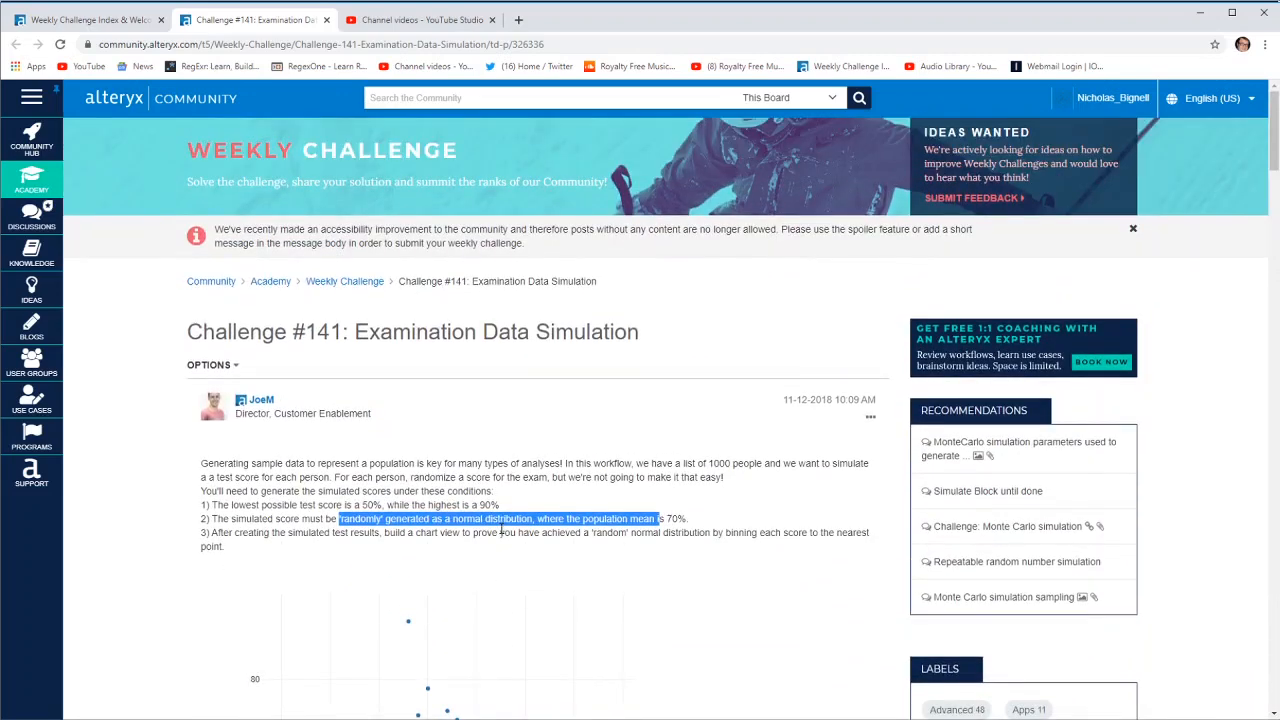
# Switch to Alteryx Designer and examine the list of people in the challenge's input data.
pyautogui.hotkey('alt', 'Tab')
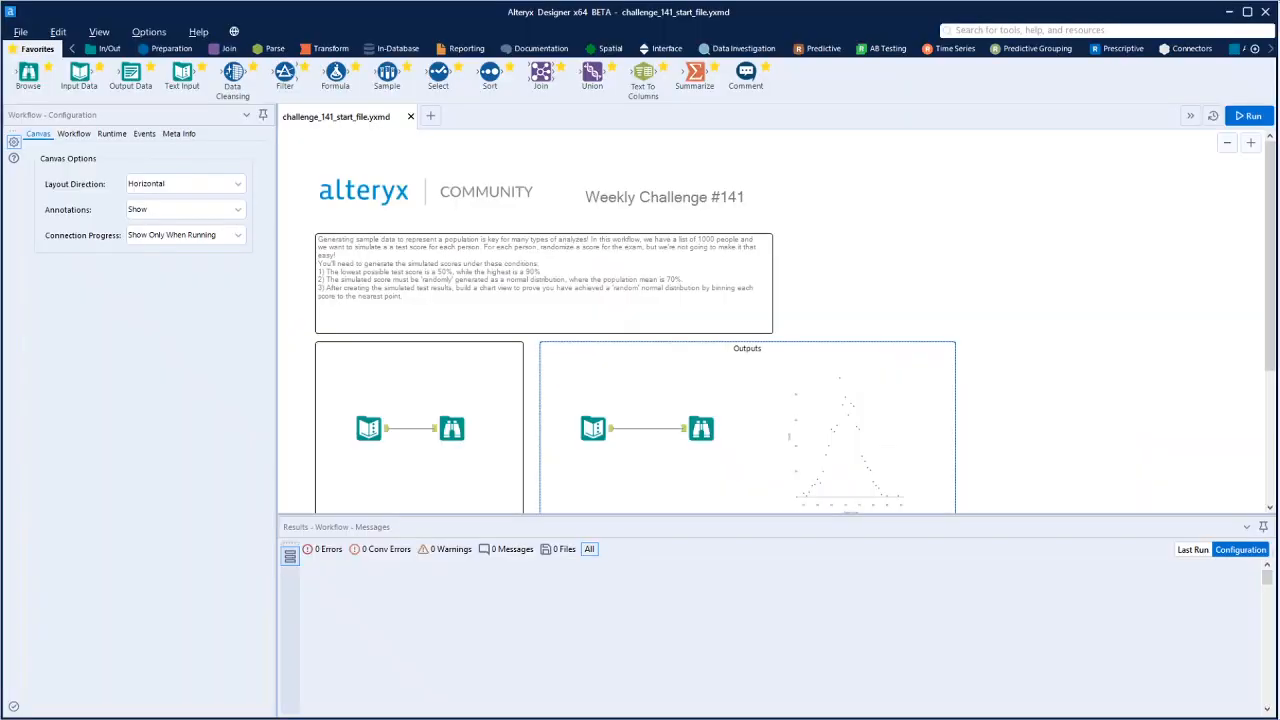
pyautogui.click(388, 432)
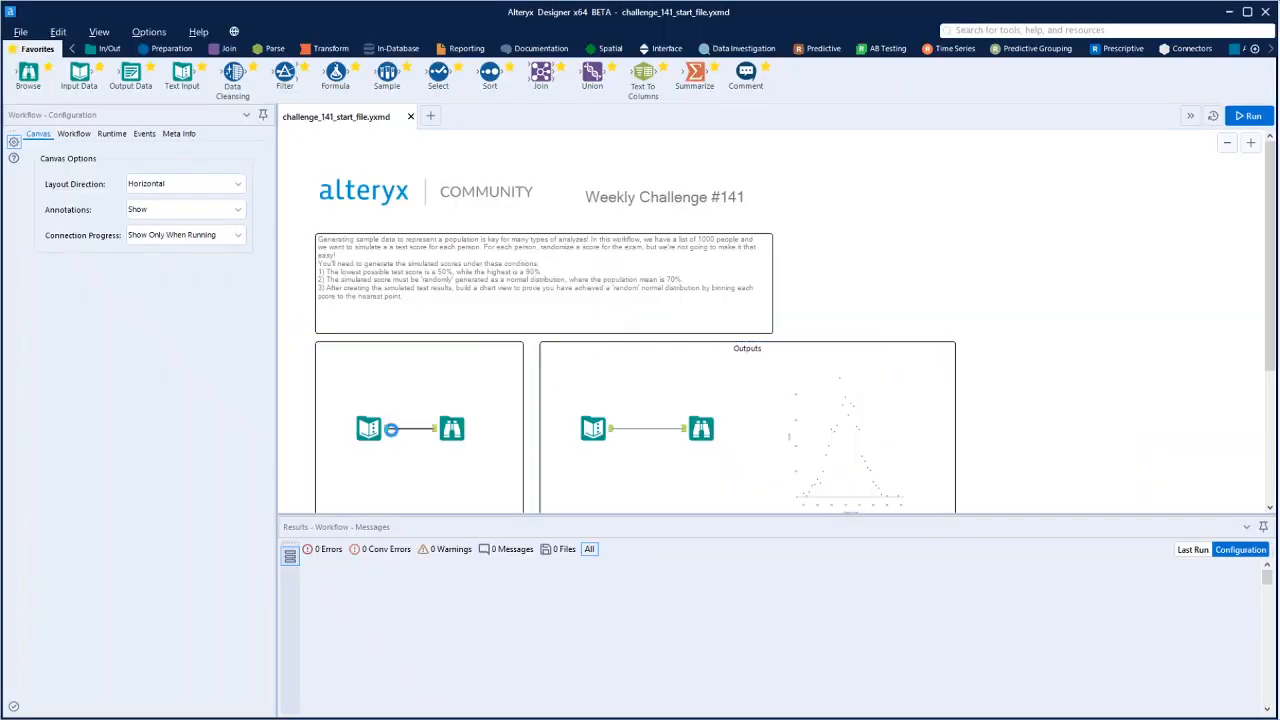
pyautogui.click(386, 432)
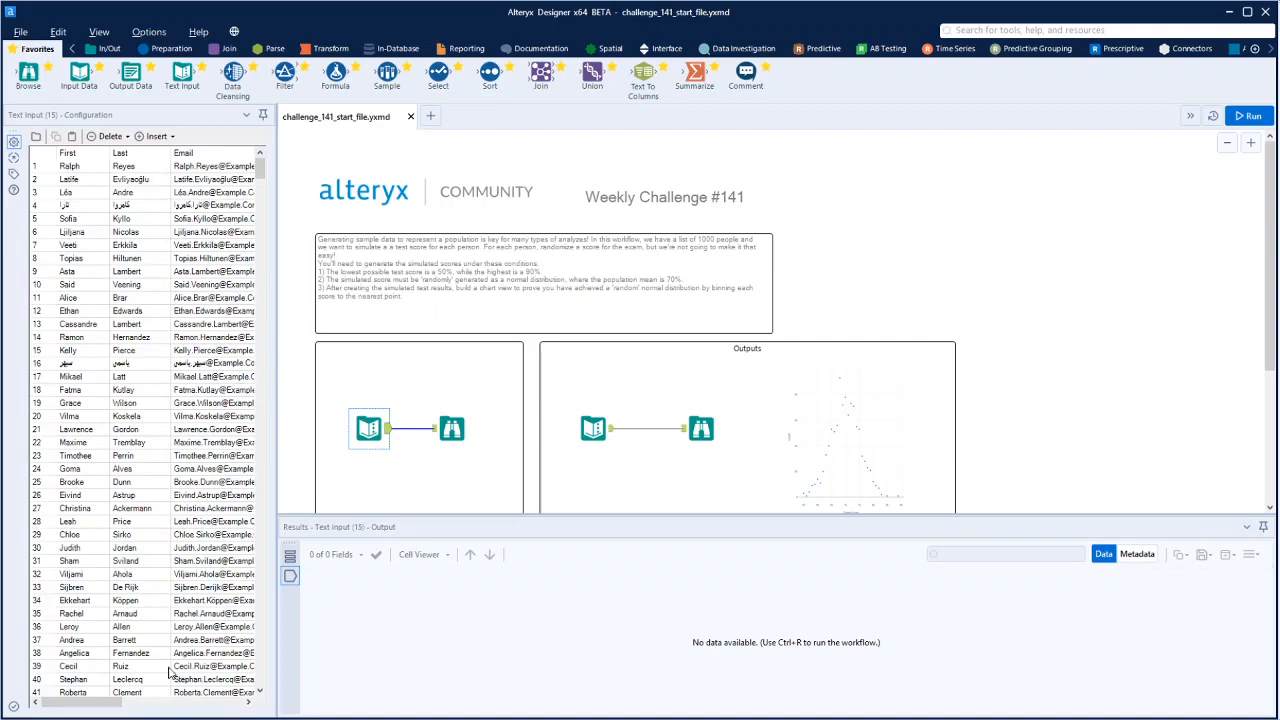
pyautogui.moveTo(110, 702)
pyautogui.mouseDown()
pyautogui.moveTo(208, 702)
pyautogui.moveTo(118, 702)
pyautogui.mouseUp()
pyautogui.scroll(-7, 252, 512)
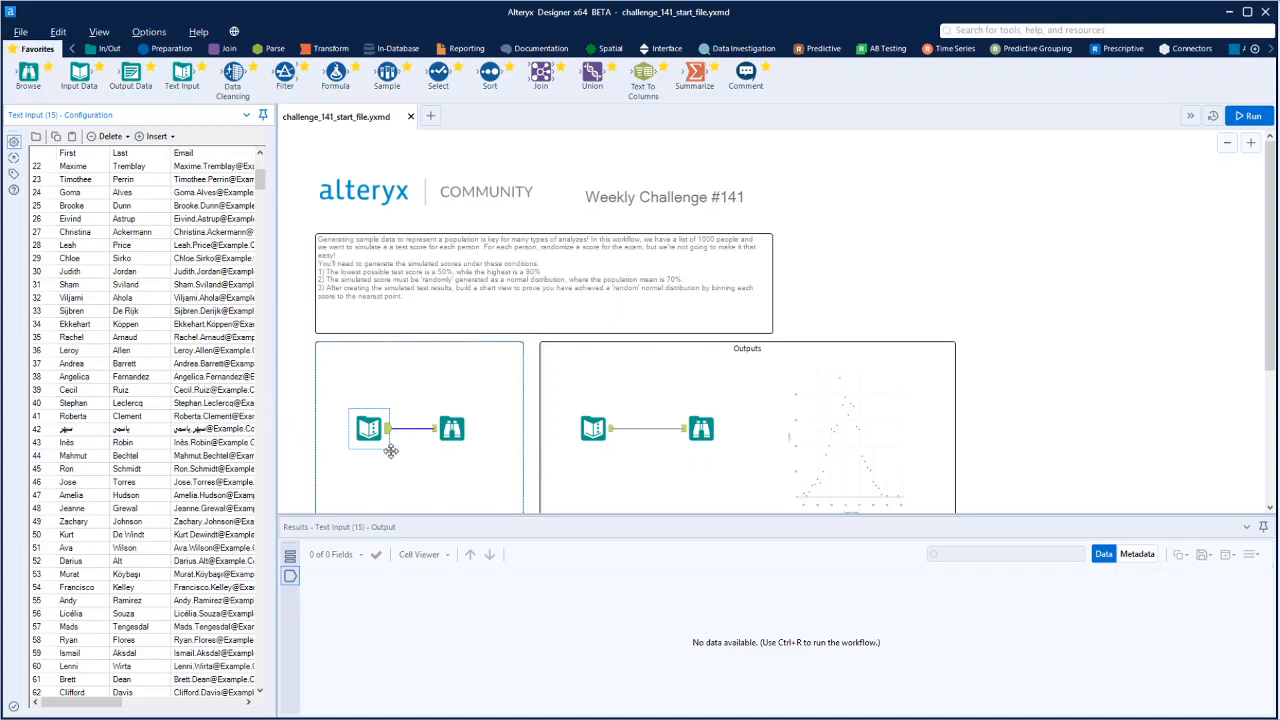
# Examine the Score column of the expected output data and the reference chart in the Outputs container.
pyautogui.click(596, 428)
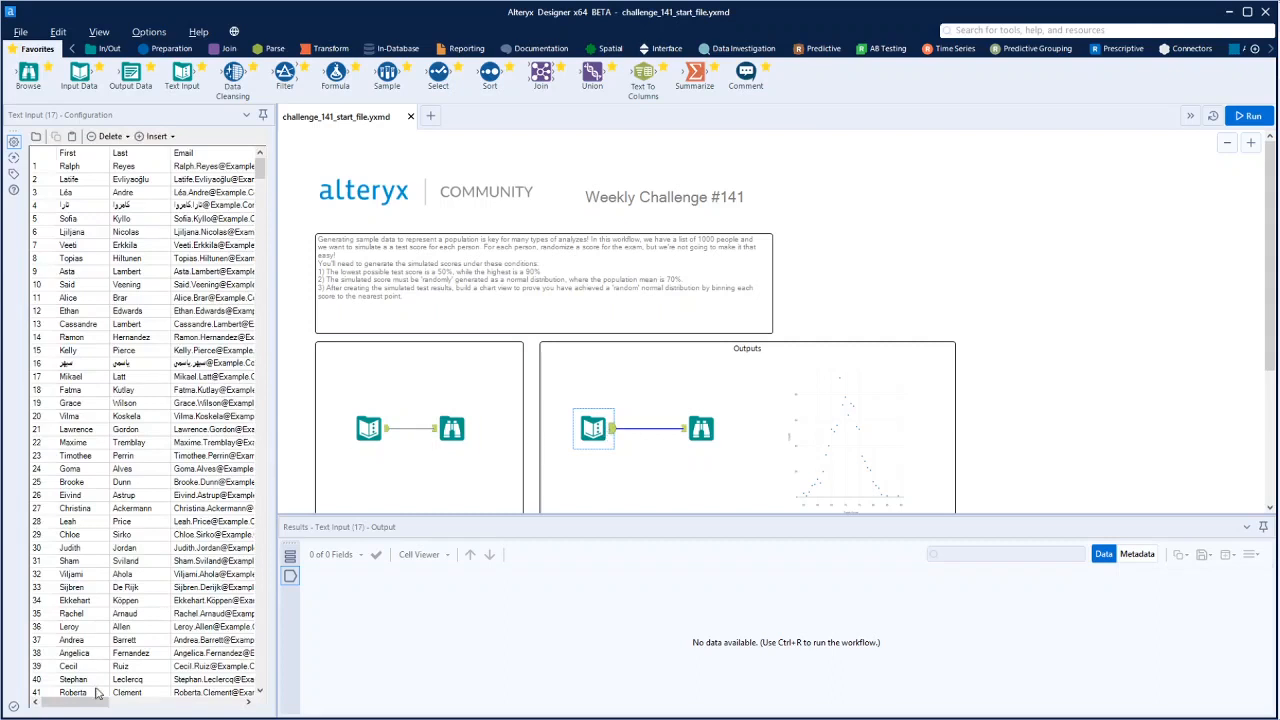
pyautogui.moveTo(92, 704); pyautogui.dragTo(185, 705)
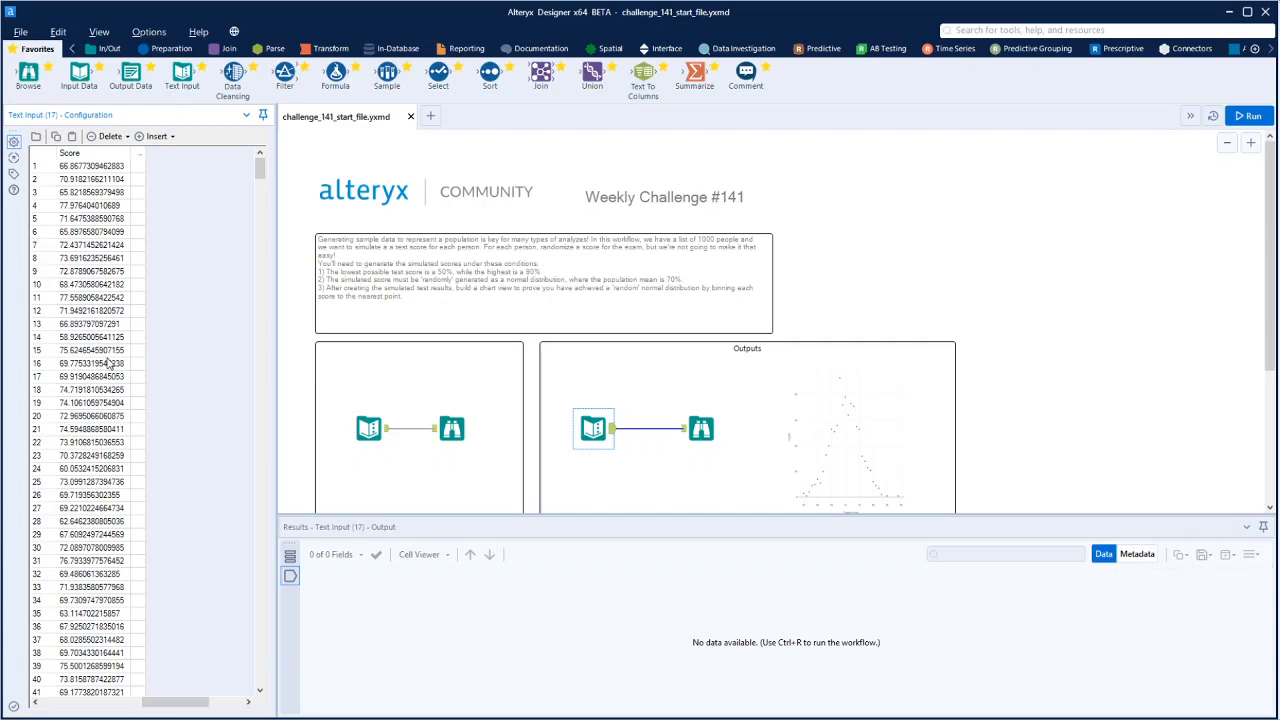
pyautogui.scroll(-5, 108, 364)
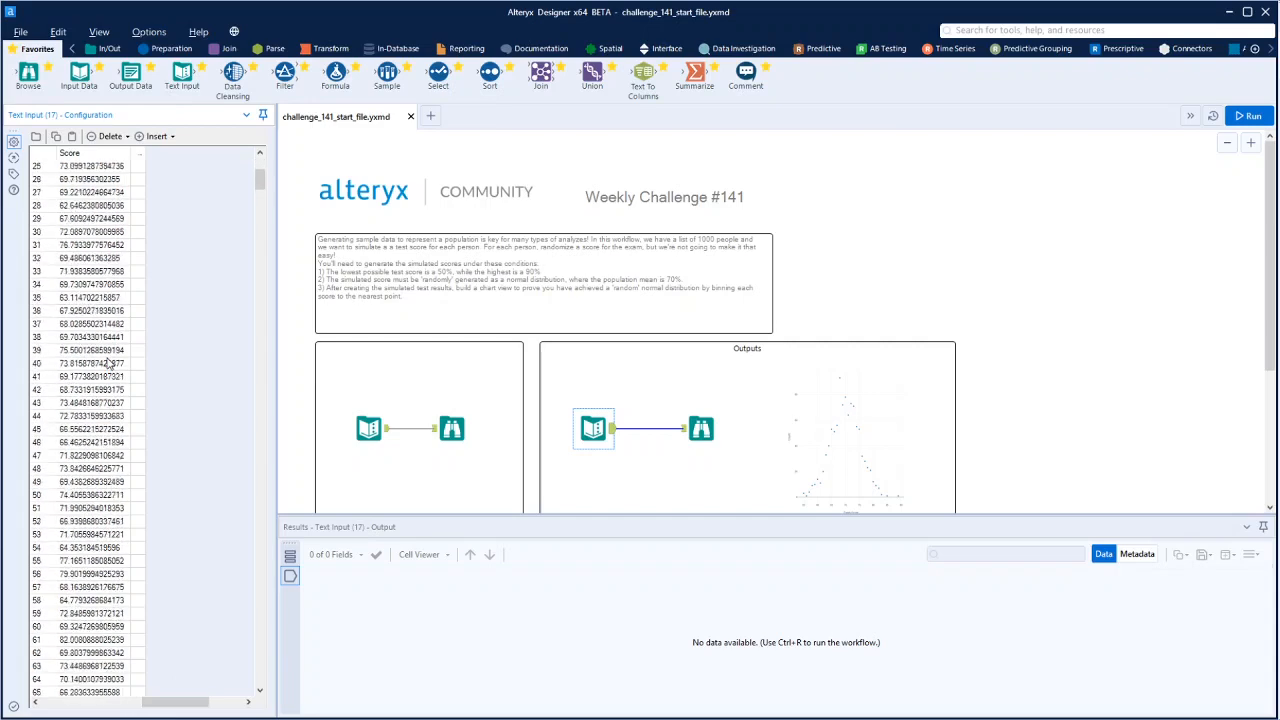
pyautogui.scroll(5, 108, 364)
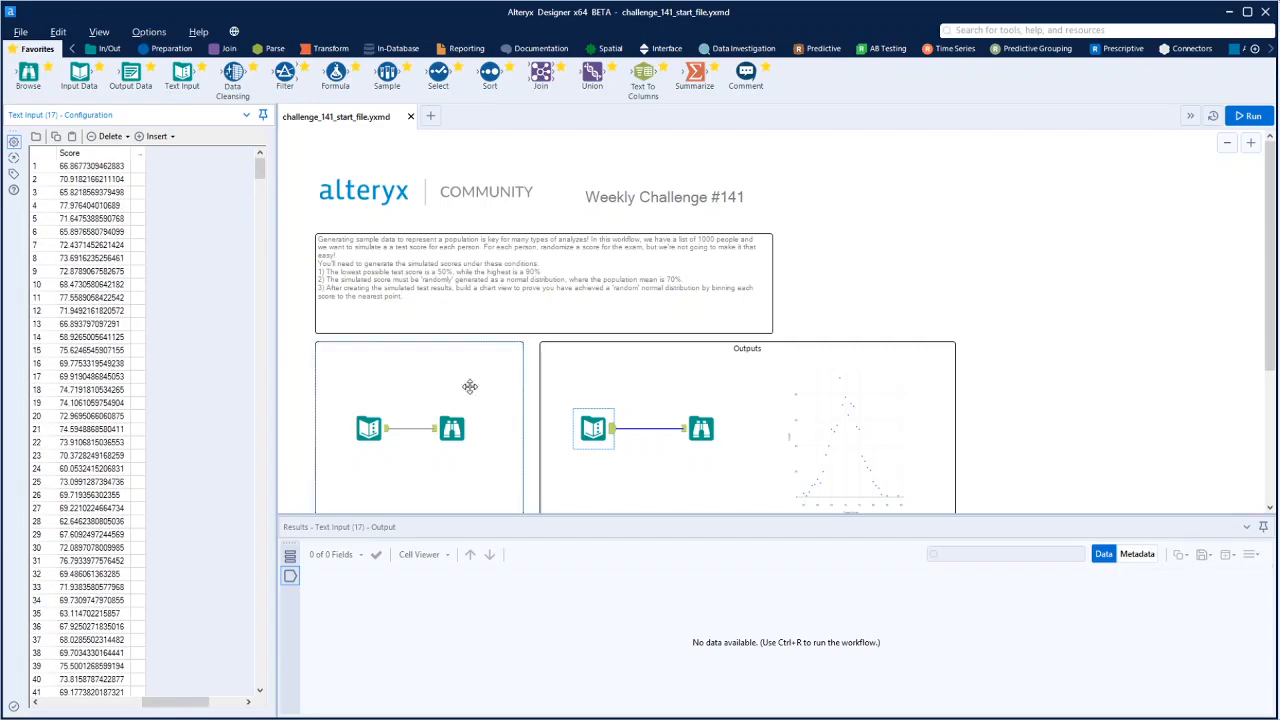
pyautogui.scroll(-1, 950, 400)
pyautogui.click(866, 398)
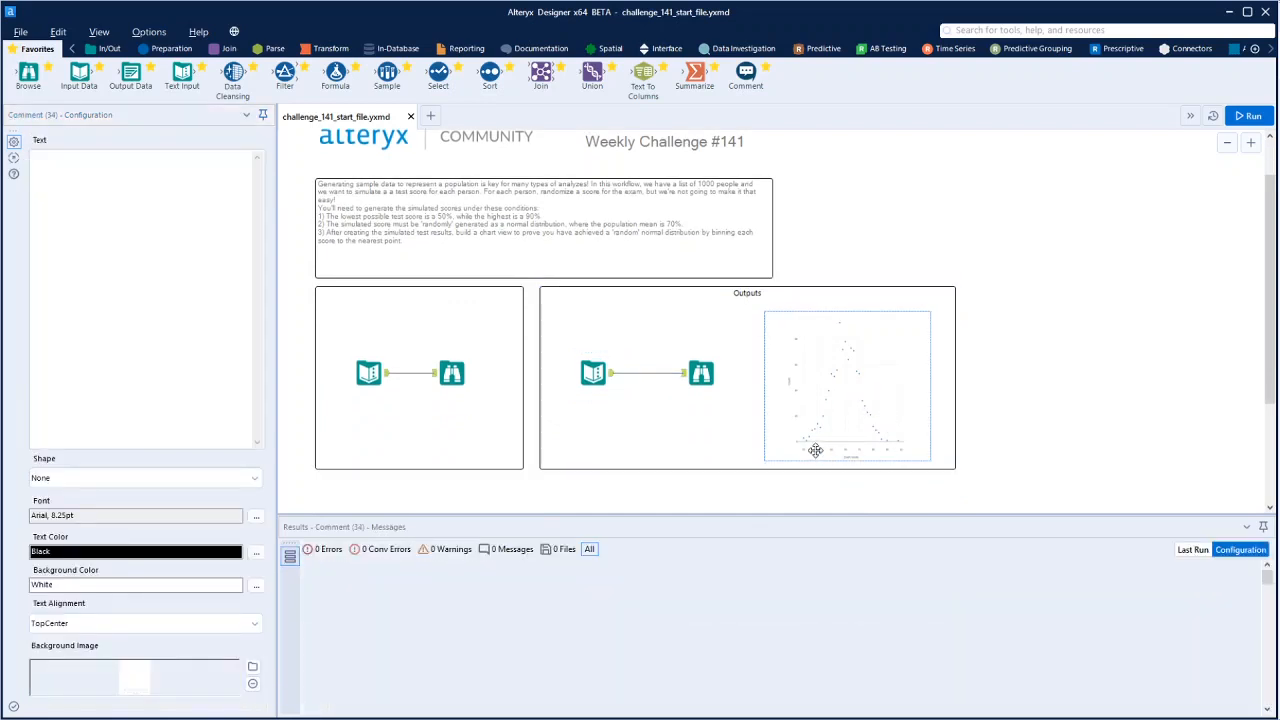
pyautogui.click(699, 376)
pyautogui.scroll(-3, 700, 380)
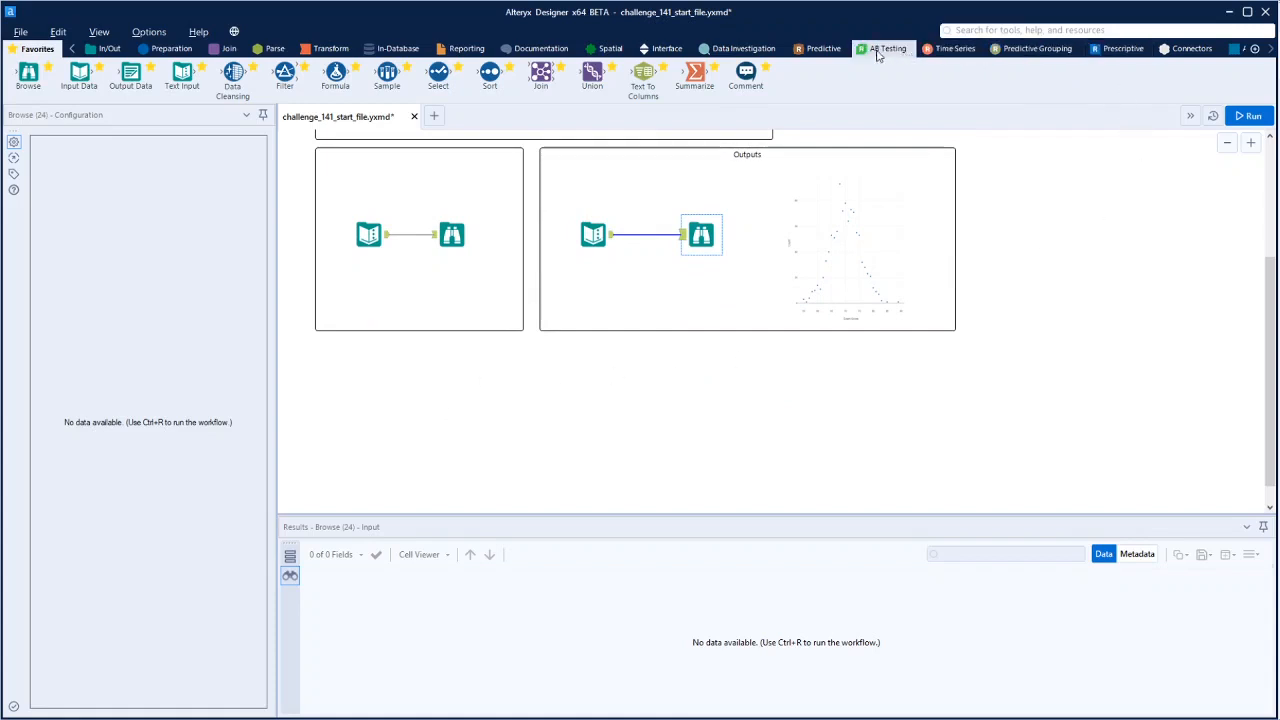
# Add a Simulation Sampling tool to the empty canvas area below the input container.
pyautogui.click(837, 55)
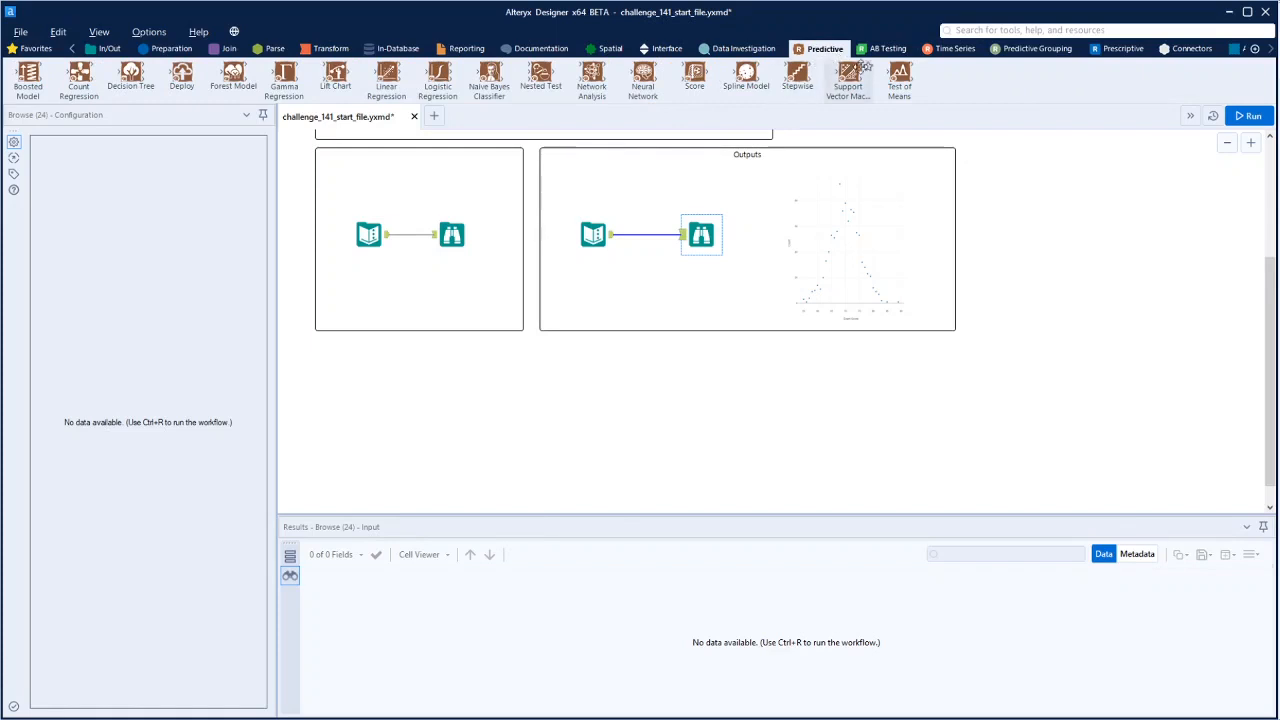
pyautogui.click(1027, 55)
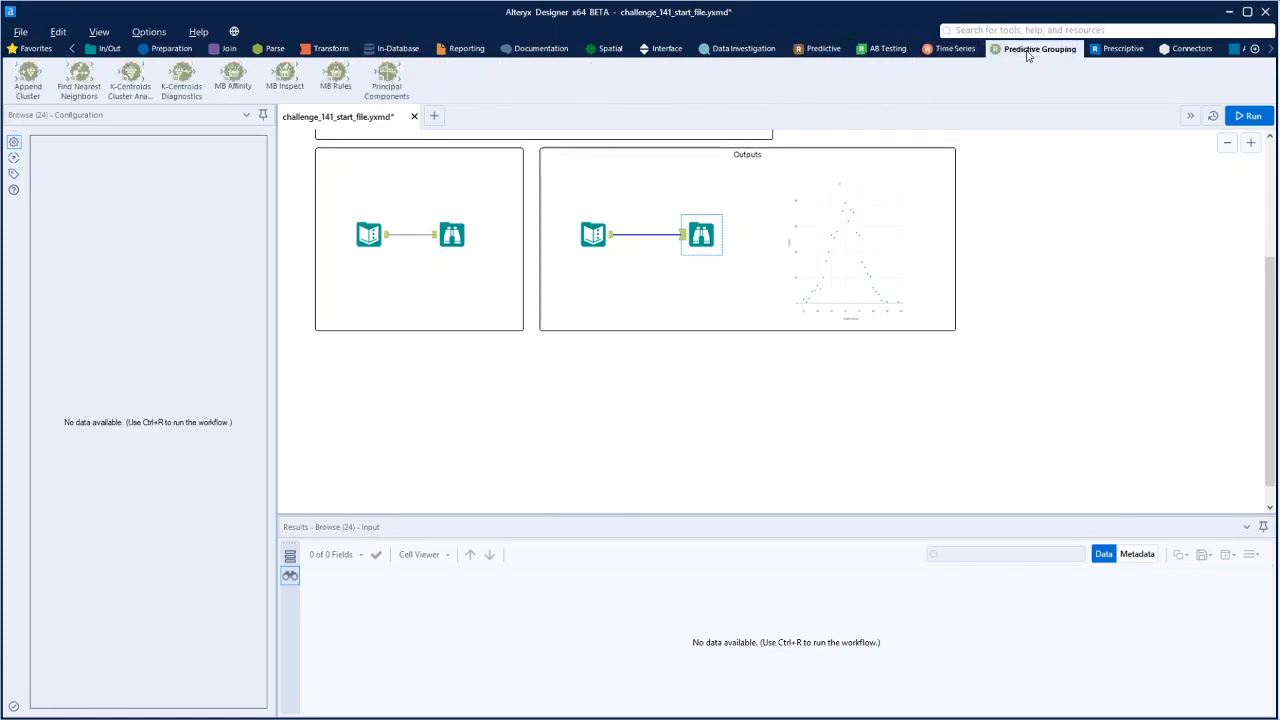
pyautogui.click(1122, 52)
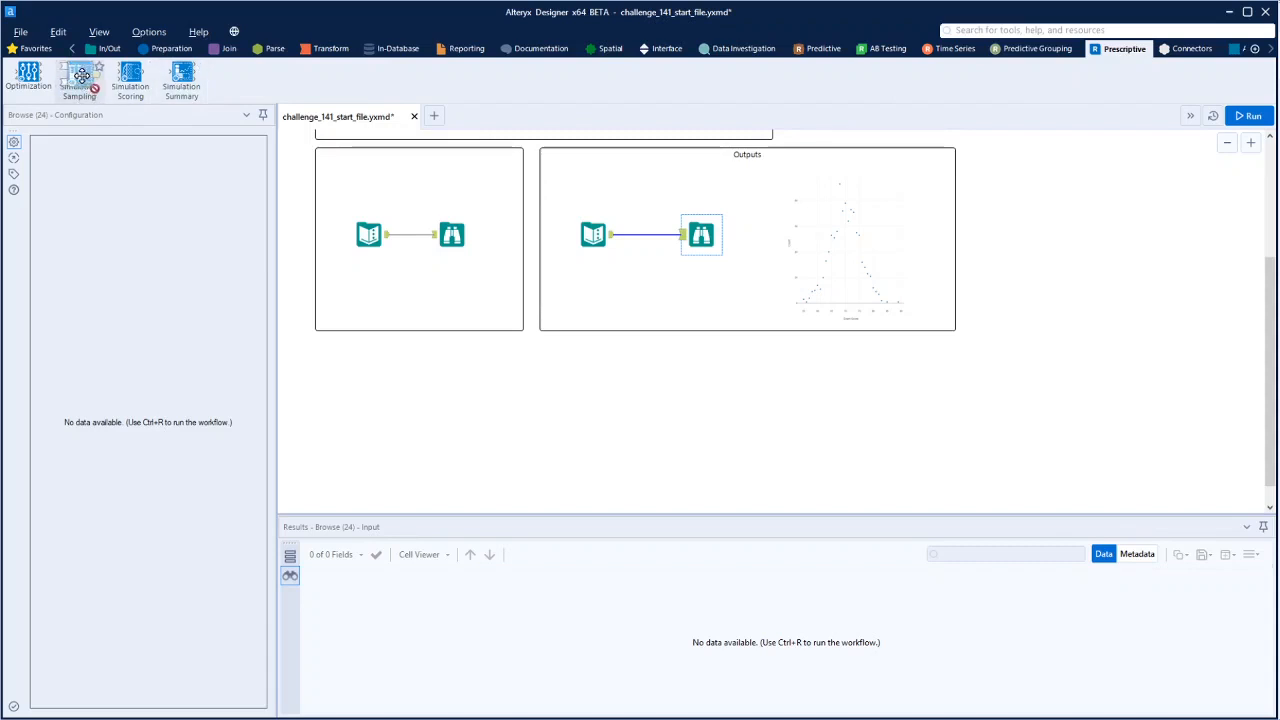
pyautogui.moveTo(80, 84); pyautogui.dragTo(461, 428)
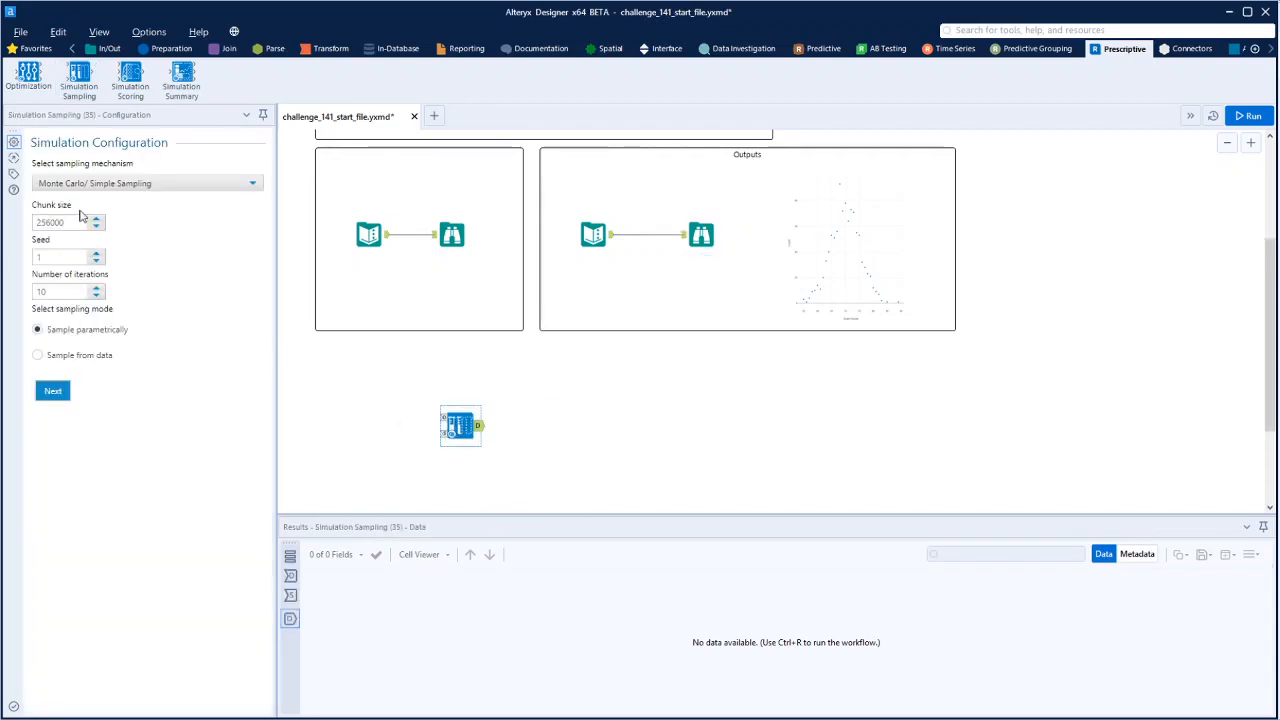
# Configure Monte Carlo/Simple Sampling with 1000 iterations, sampled parametrically, and continue to the parametric sampling settings.
pyautogui.click(126, 184)
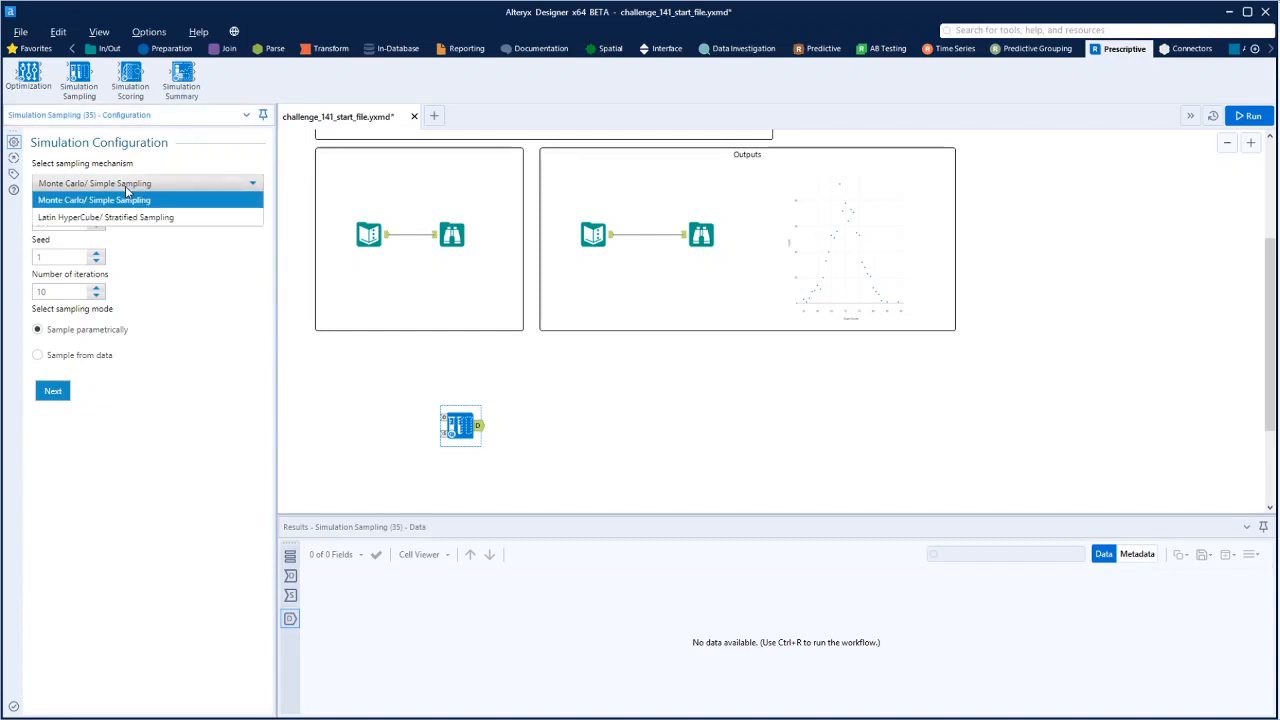
pyautogui.click(126, 187)
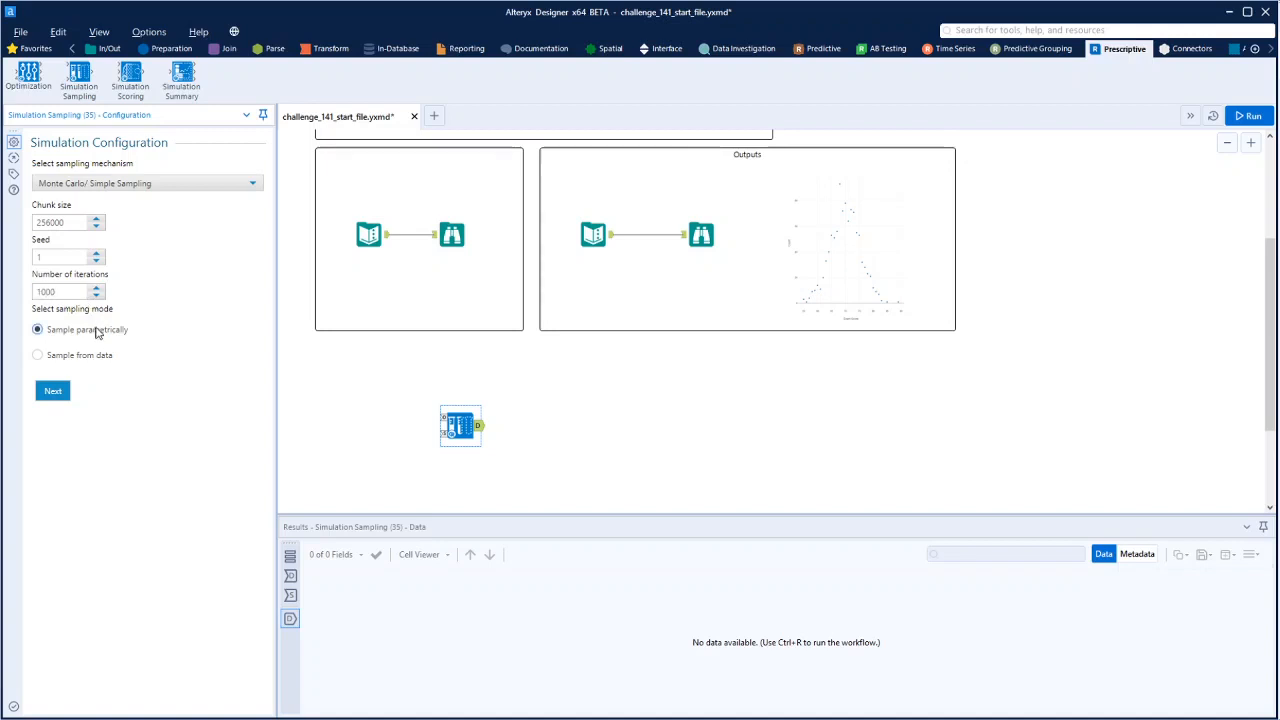
pyautogui.click(56, 392)
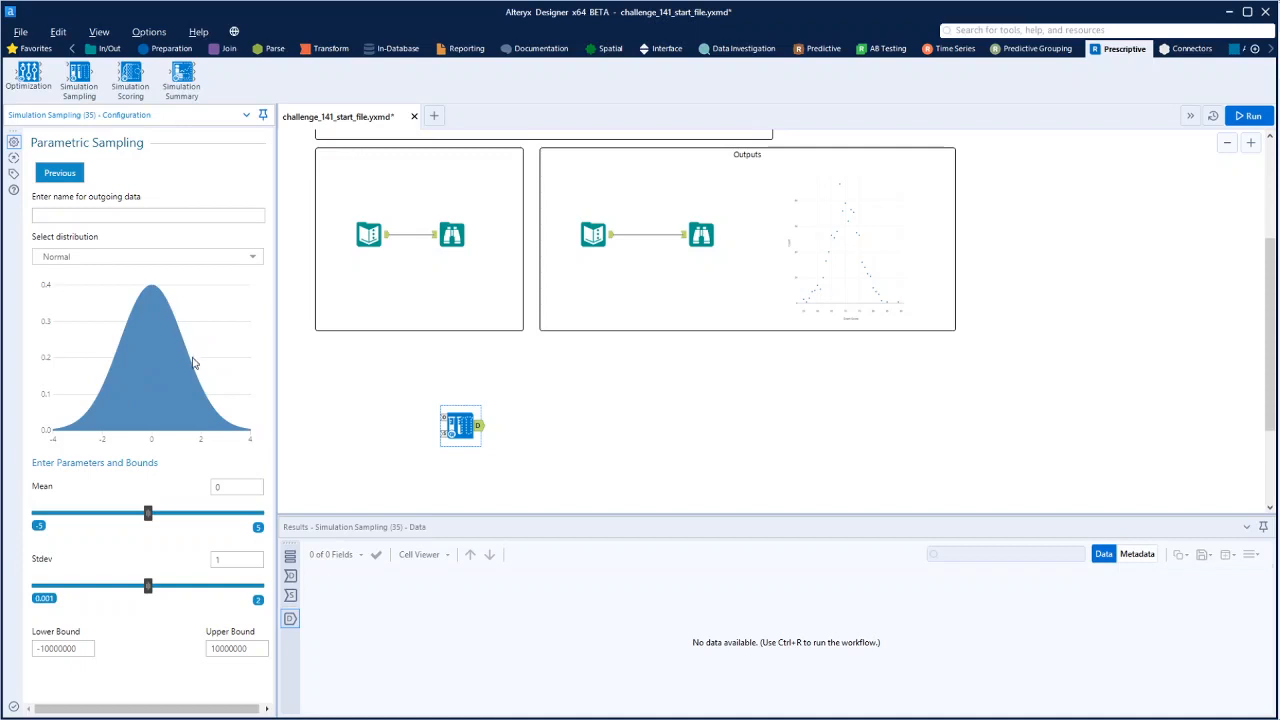
pyautogui.click(253, 257)
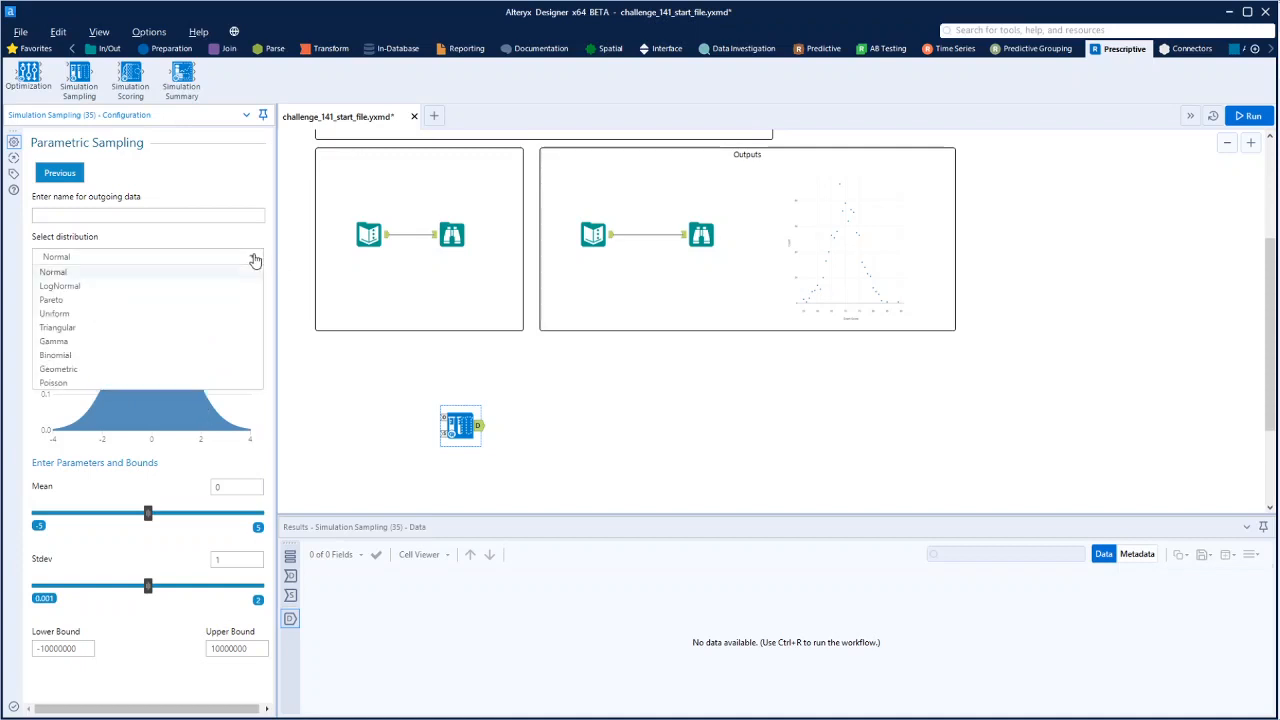
pyautogui.click(86, 318)
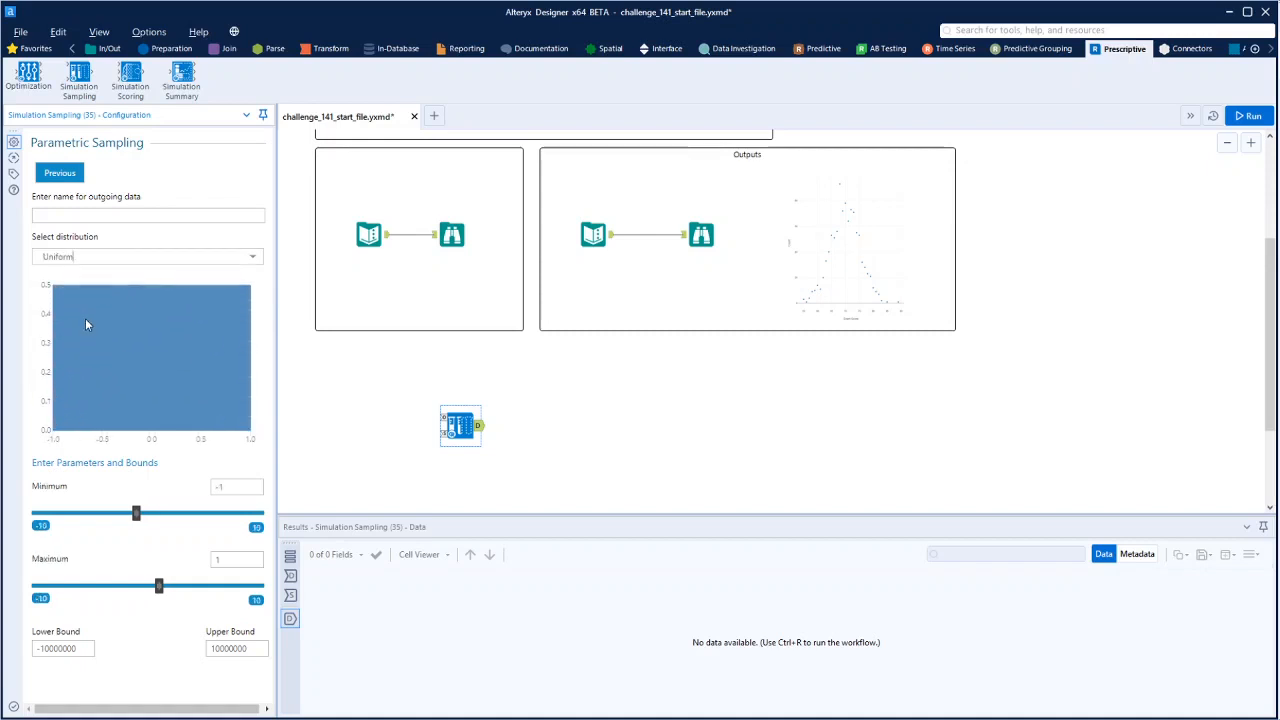
pyautogui.click(253, 261)
pyautogui.click(150, 281)
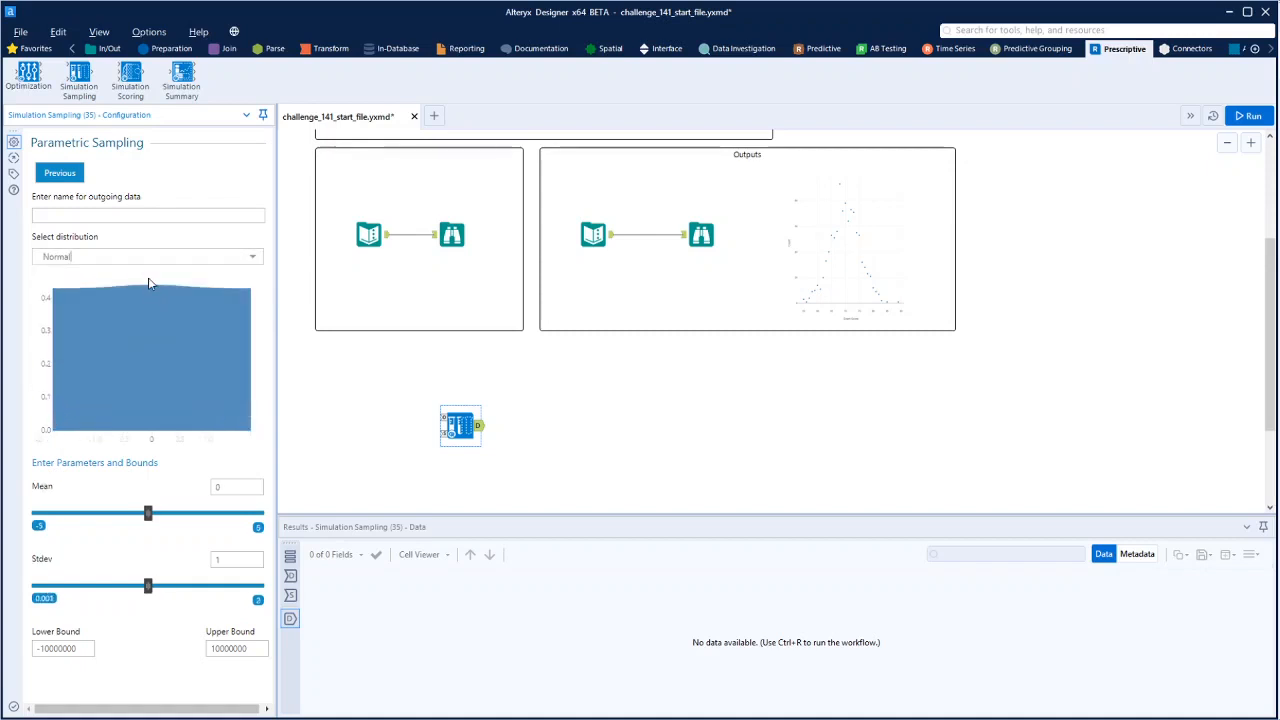
# Name the outgoing data Exam Score and set the mean of the normal distribution to 70.
pyautogui.scroll(2, 449, 314)
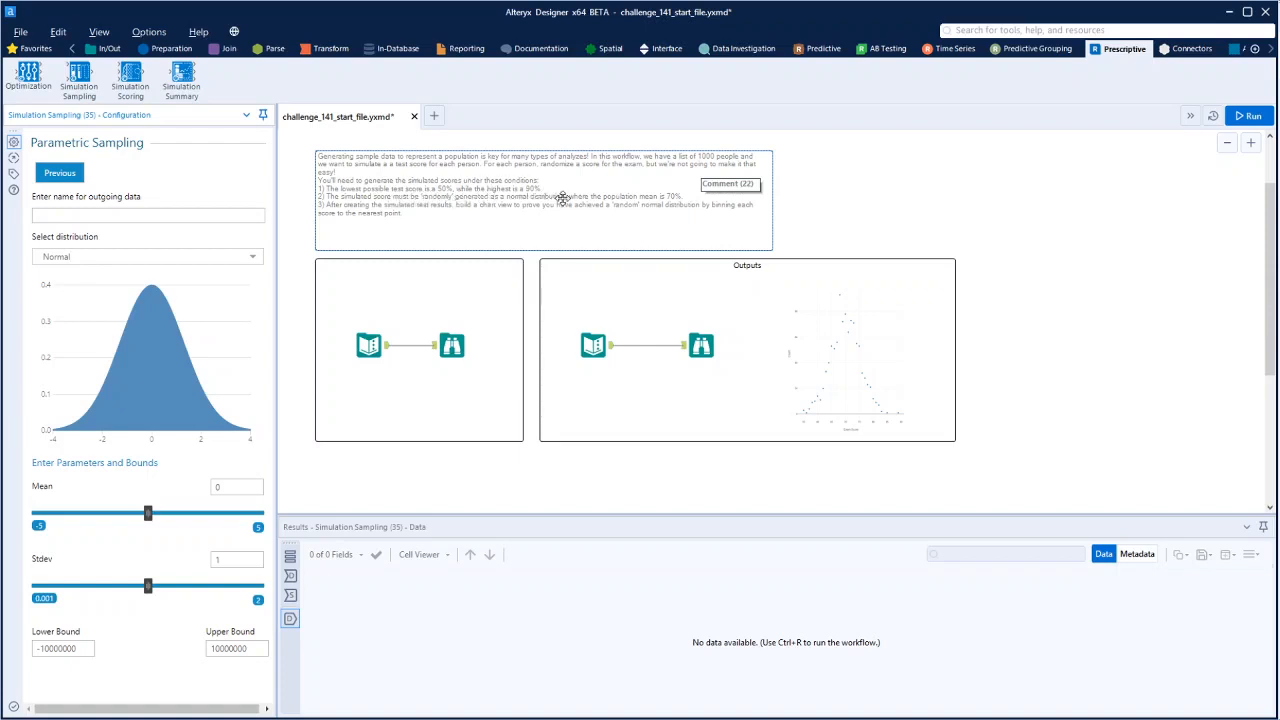
pyautogui.scroll(-2, 527, 270)
pyautogui.click(113, 218)
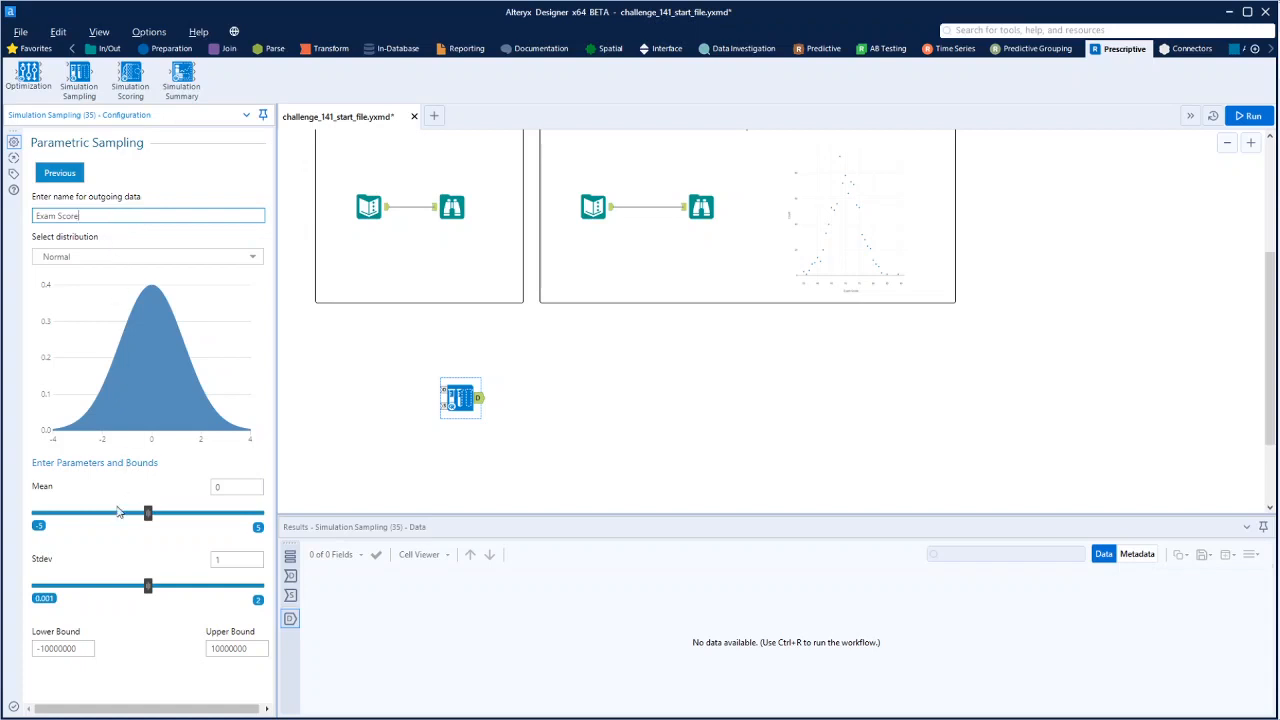
pyautogui.scroll(1, 449, 364)
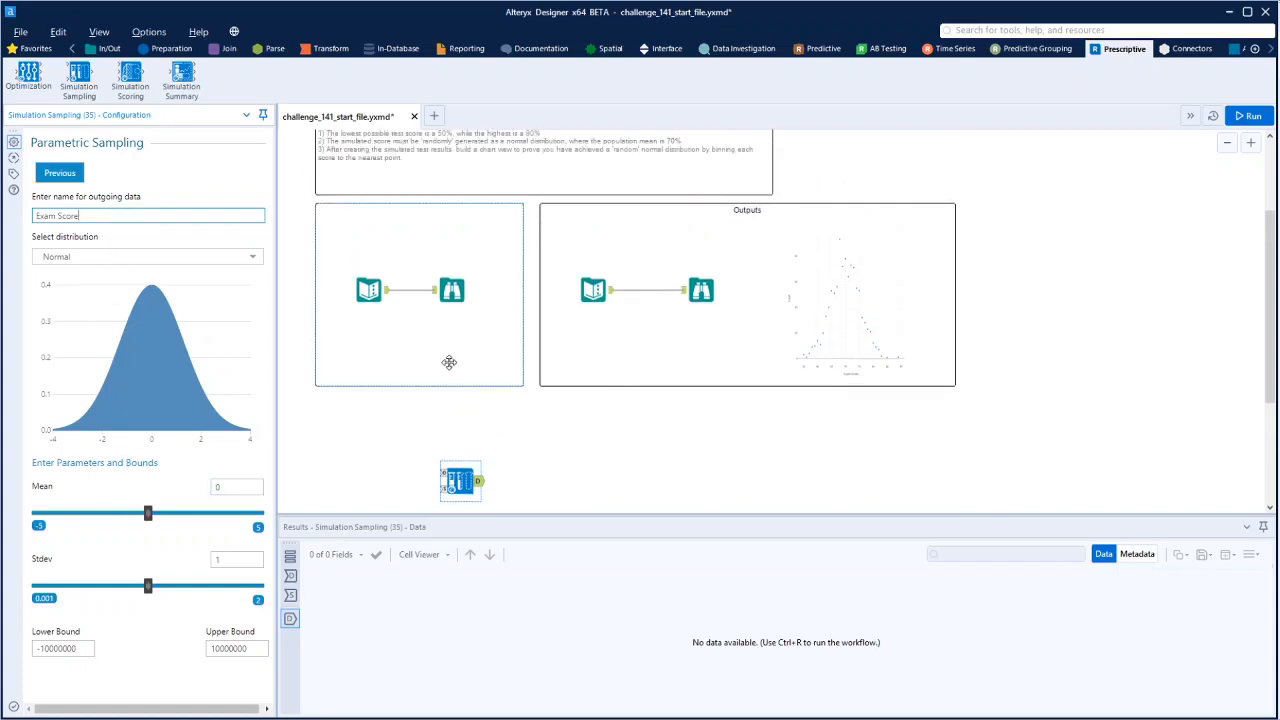
pyautogui.scroll(-1, 449, 362)
pyautogui.click(212, 488)
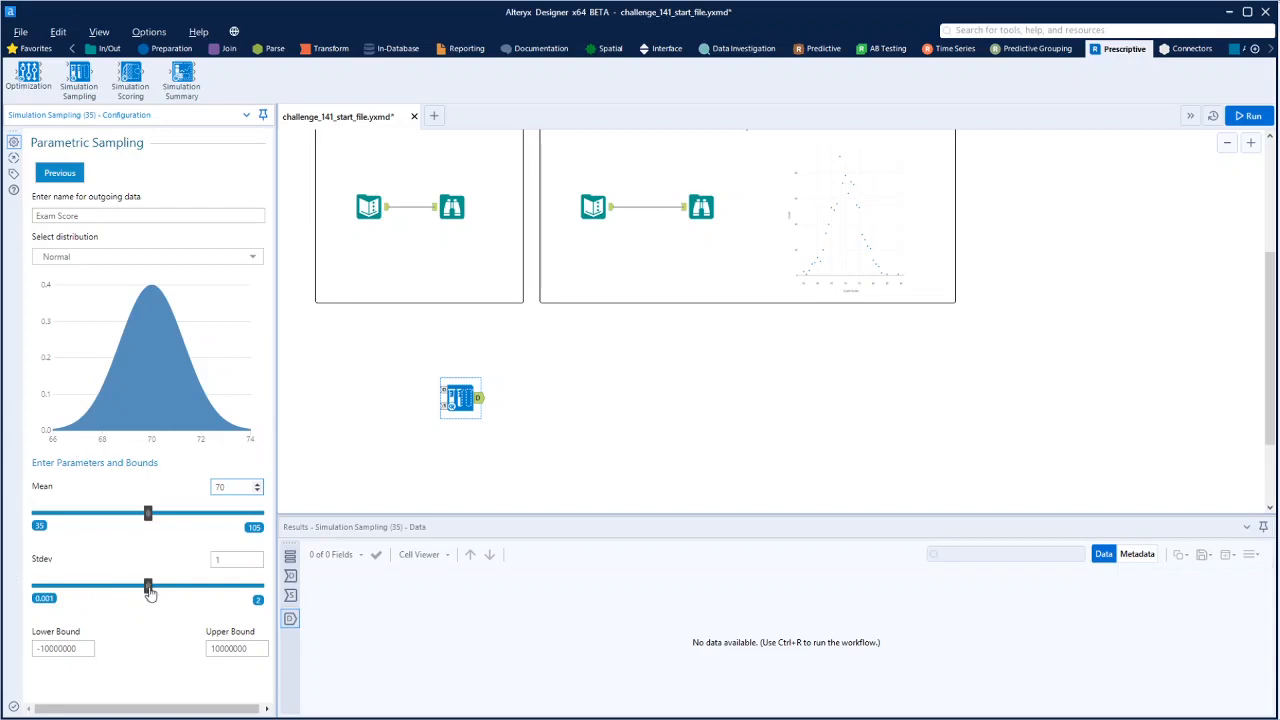
# Set the distribution's lower bound to 50 and upper bound to 90, with a standard deviation of 4.901.
pyautogui.click(88, 652)
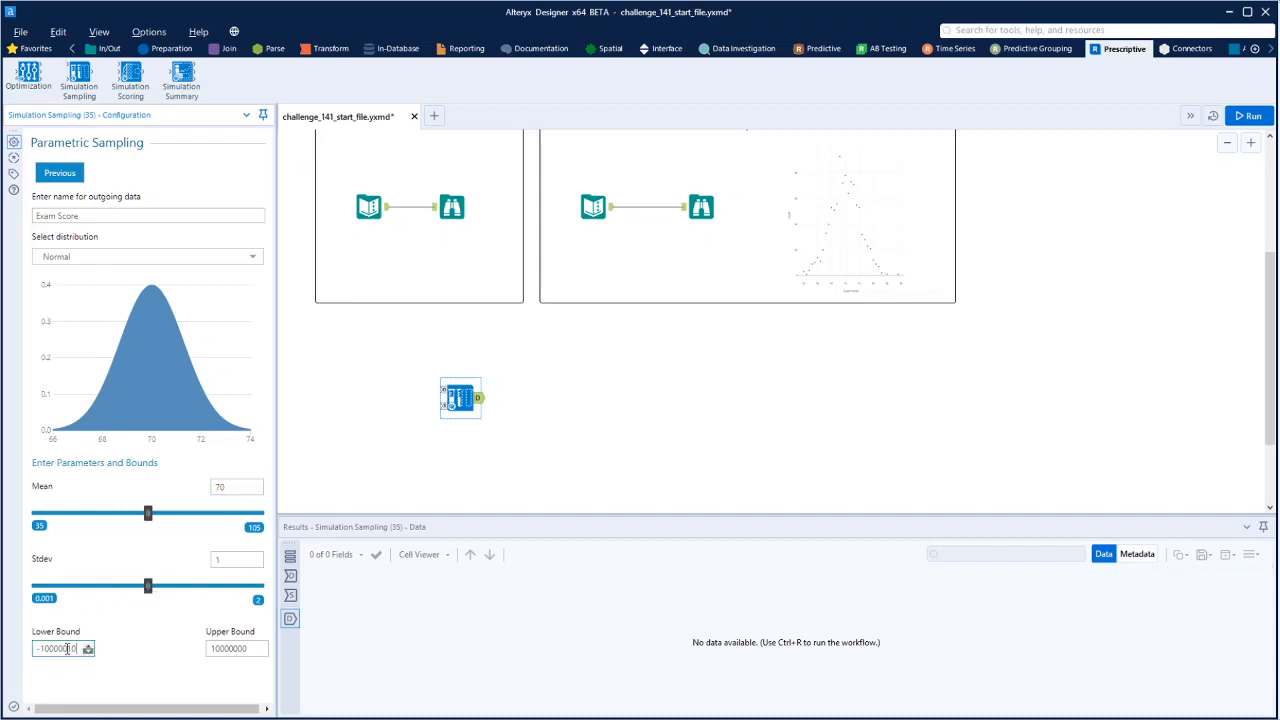
pyautogui.moveTo(78, 649); pyautogui.dragTo(15, 648)
pyautogui.write('50')
pyautogui.moveTo(262, 652); pyautogui.dragTo(202, 655)
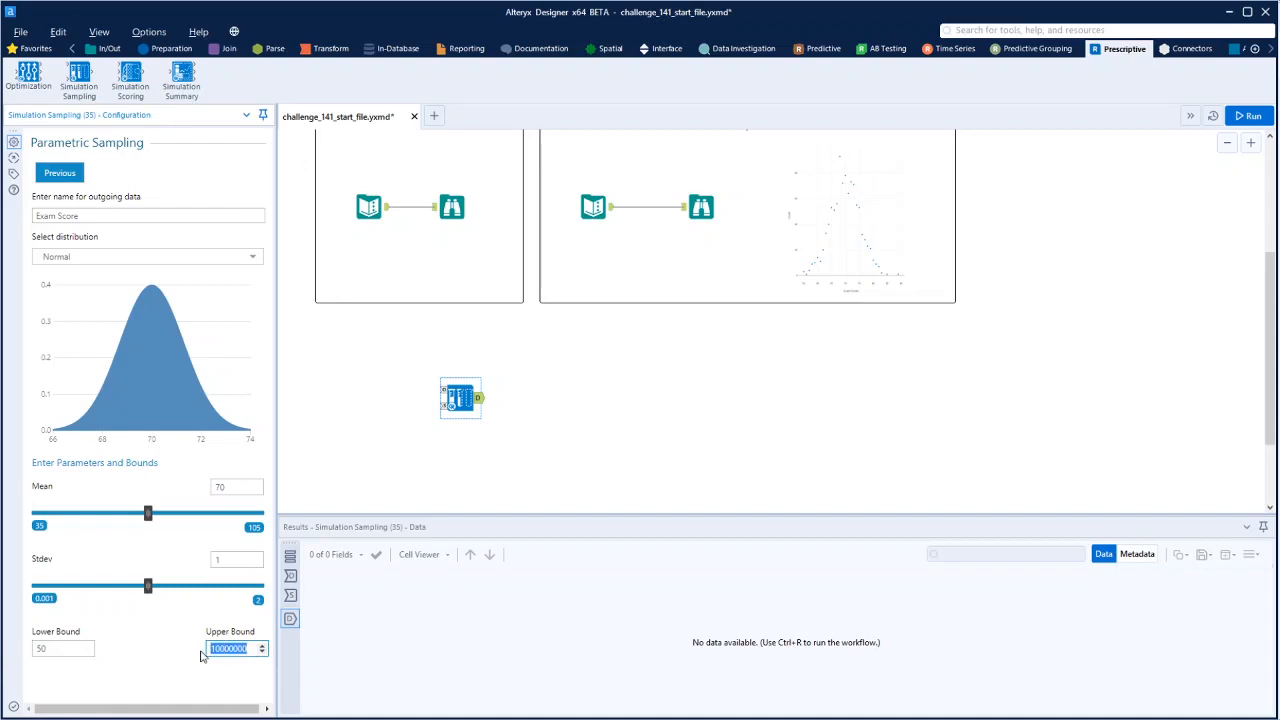
pyautogui.write('90')
pyautogui.click(160, 627)
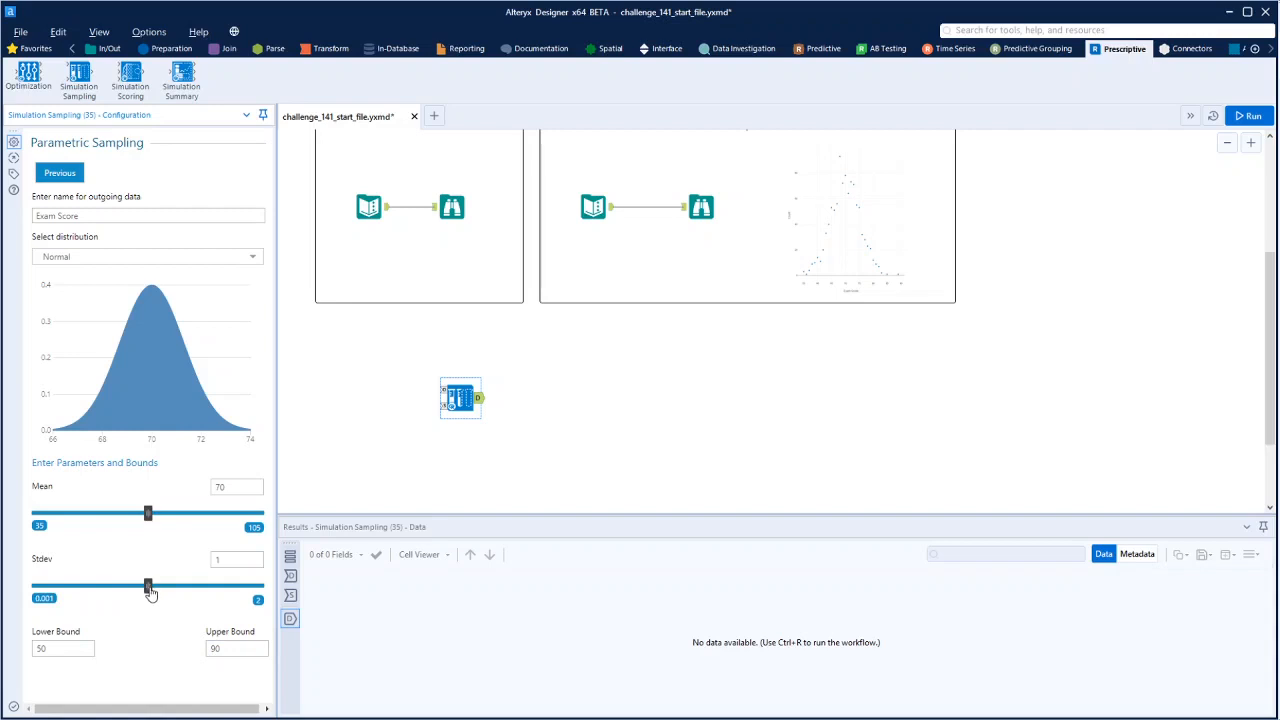
pyautogui.moveTo(150, 592); pyautogui.dragTo(166, 593)
pyautogui.moveTo(196, 597); pyautogui.dragTo(255, 593)
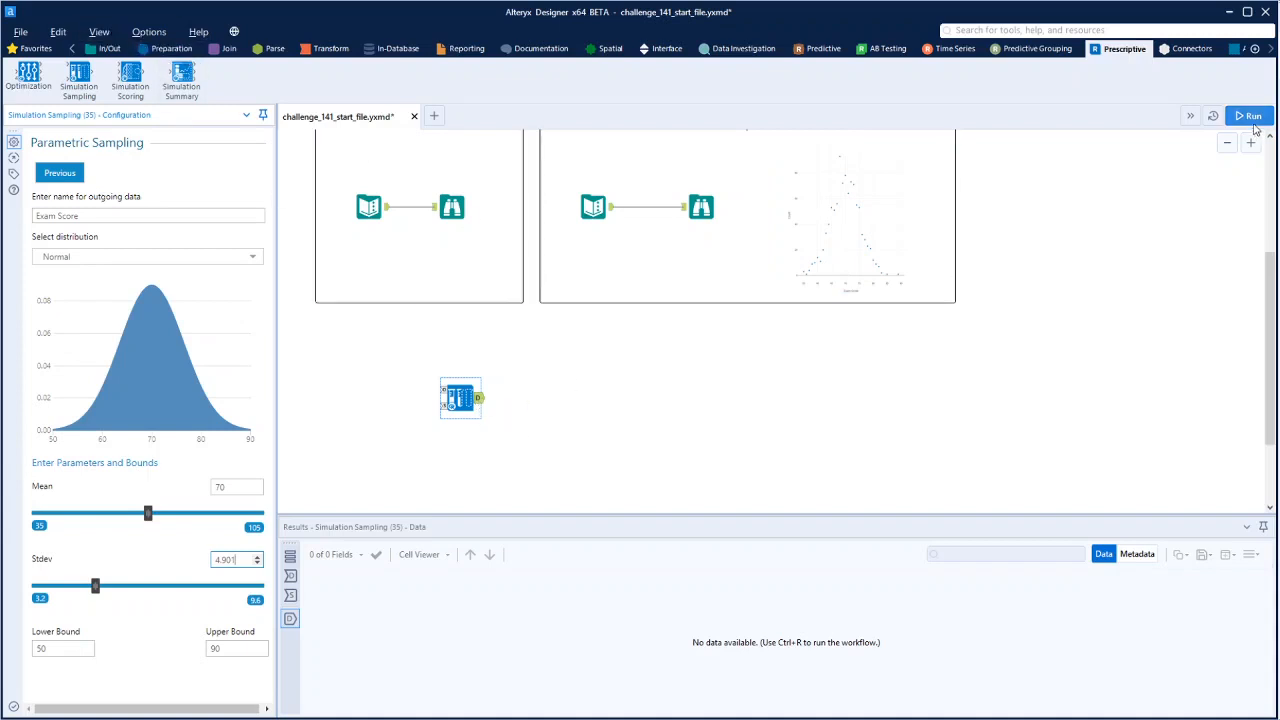
# Run the workflow and look through the Exam Score records generated by the Simulation Sampling tool.
pyautogui.click(734, 354)
pyautogui.hotkey('ctrl', 'r')
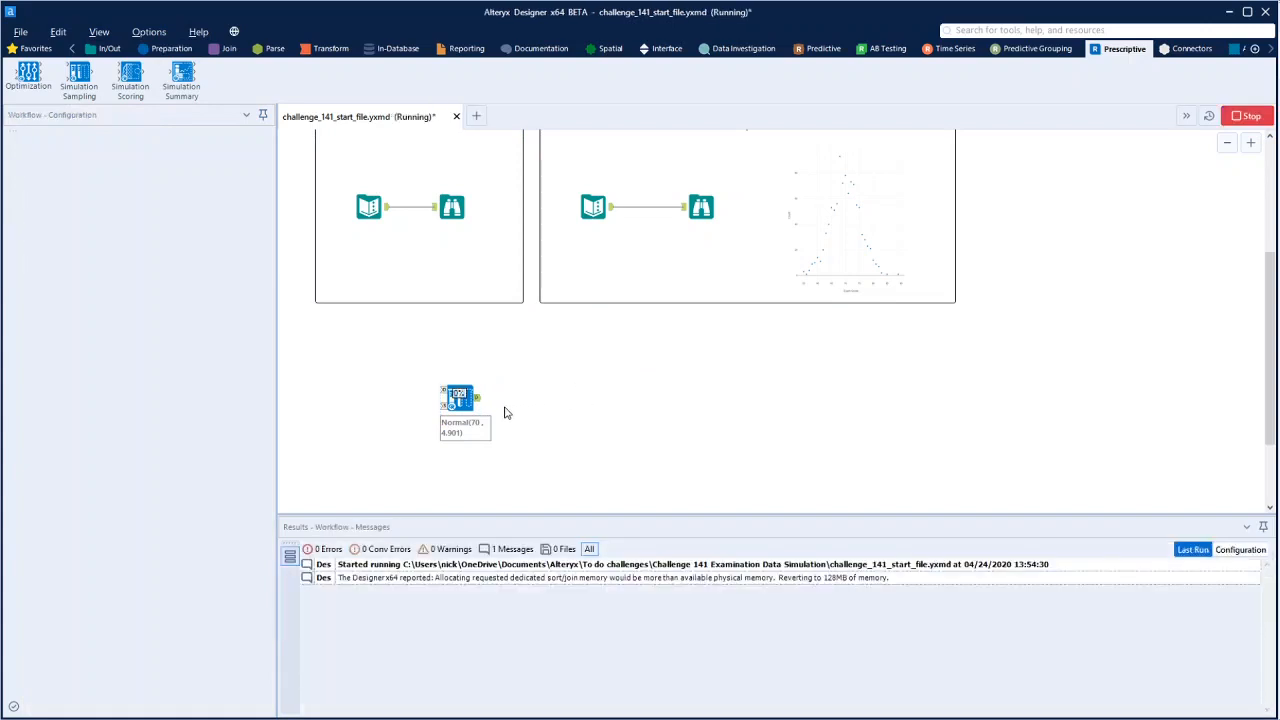
pyautogui.click(462, 398)
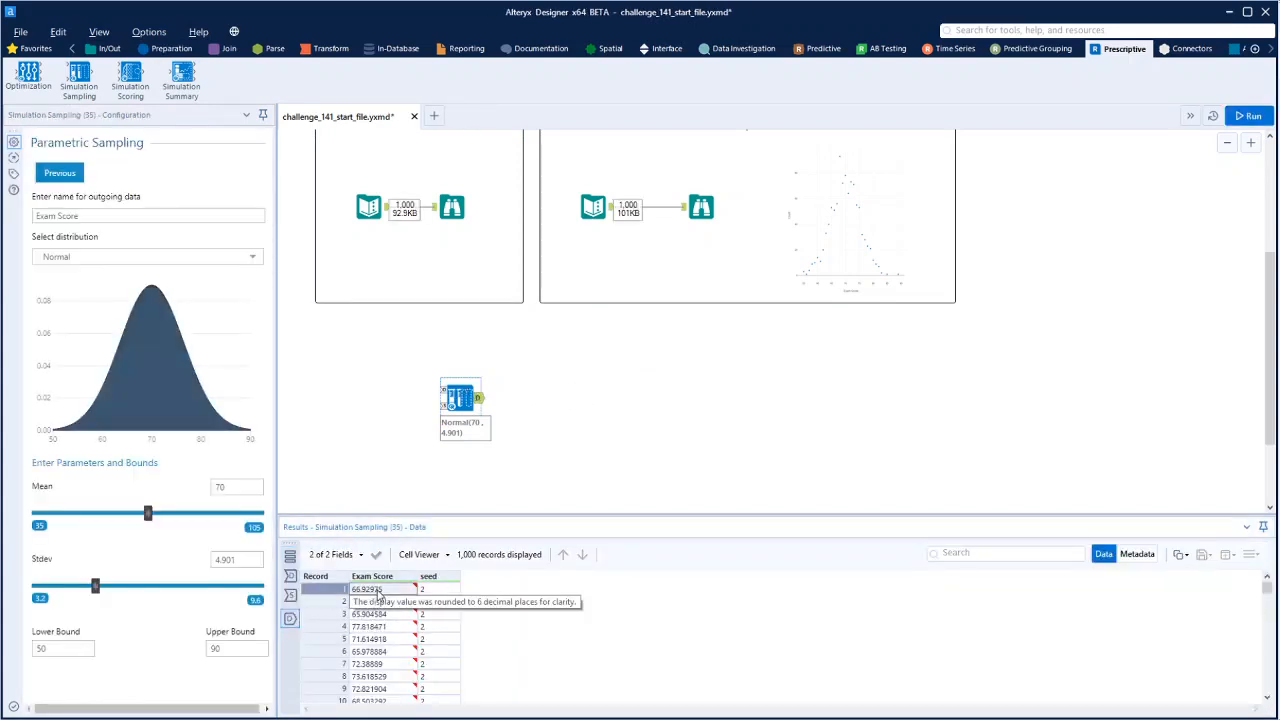
pyautogui.scroll(-15, 379, 597)
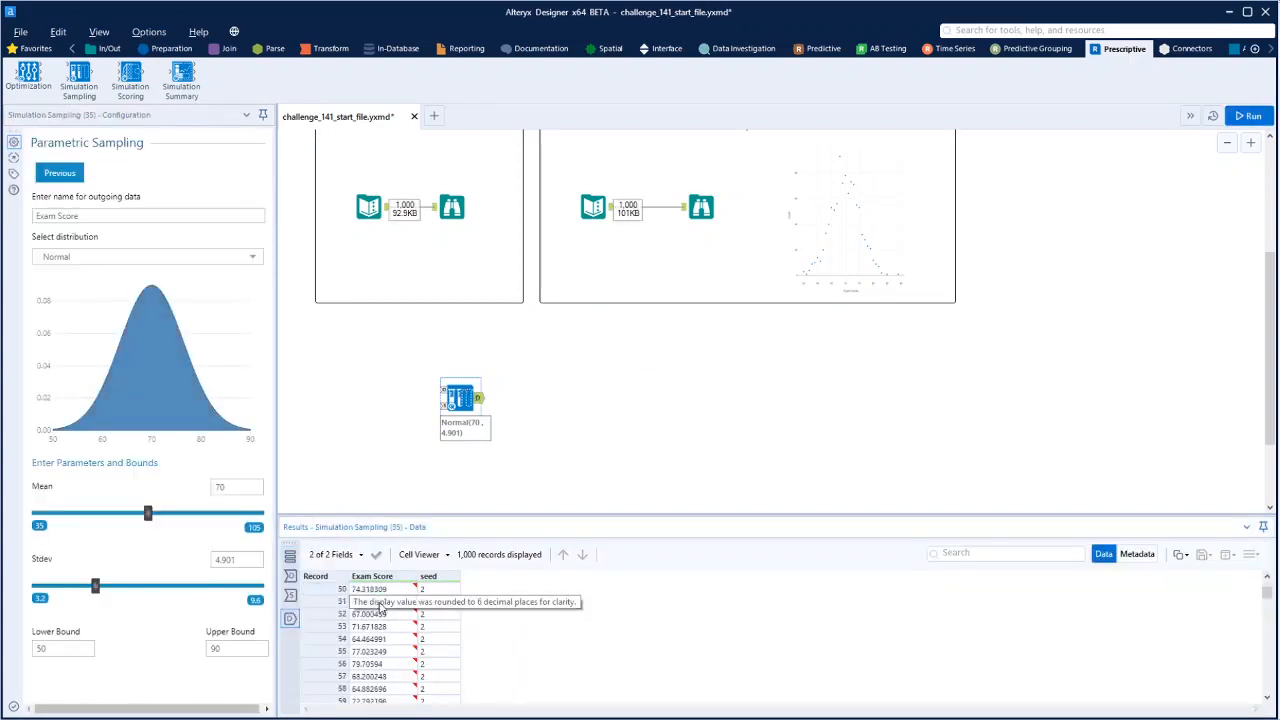
pyautogui.scroll(5, 375, 680)
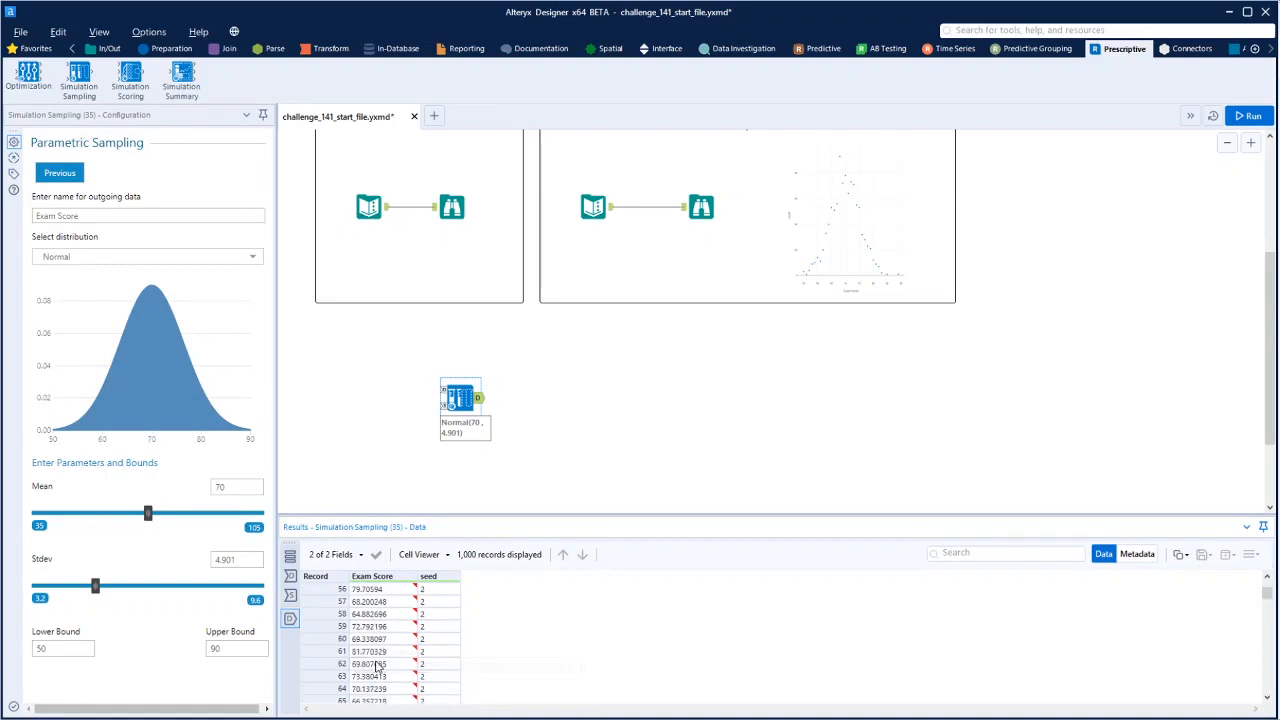
pyautogui.scroll(6, 377, 666)
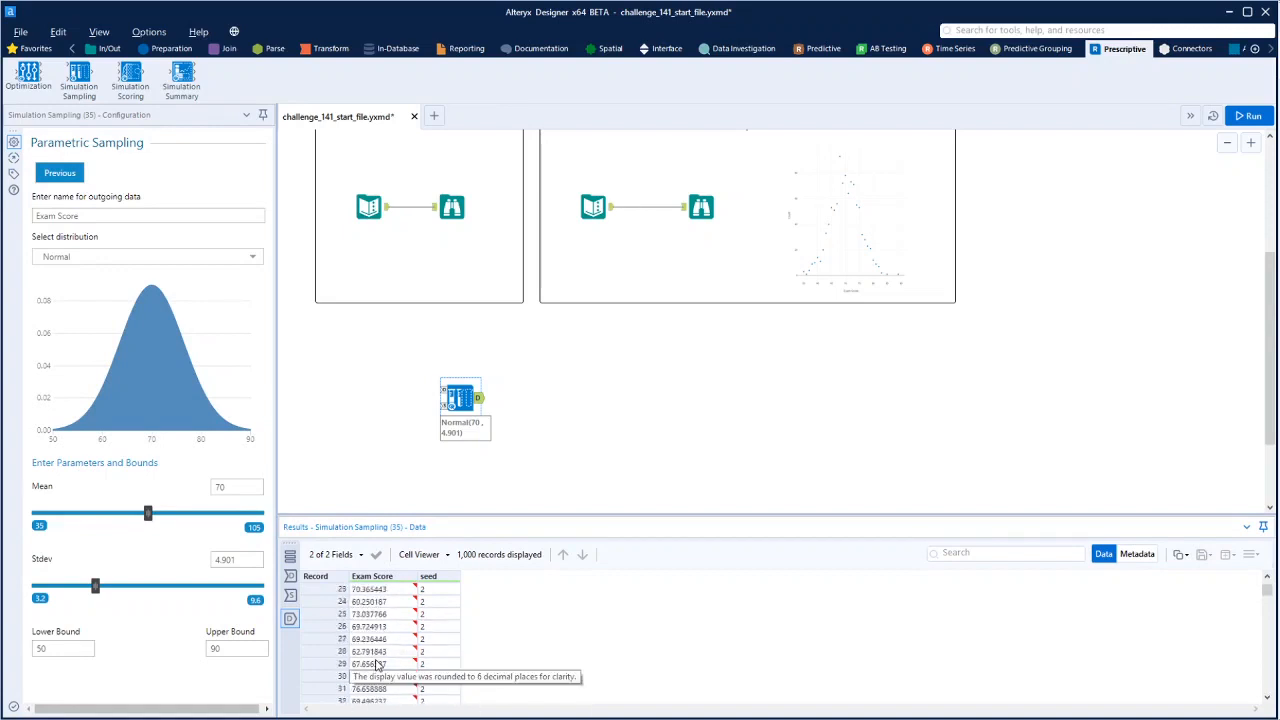
pyautogui.scroll(8, 376, 665)
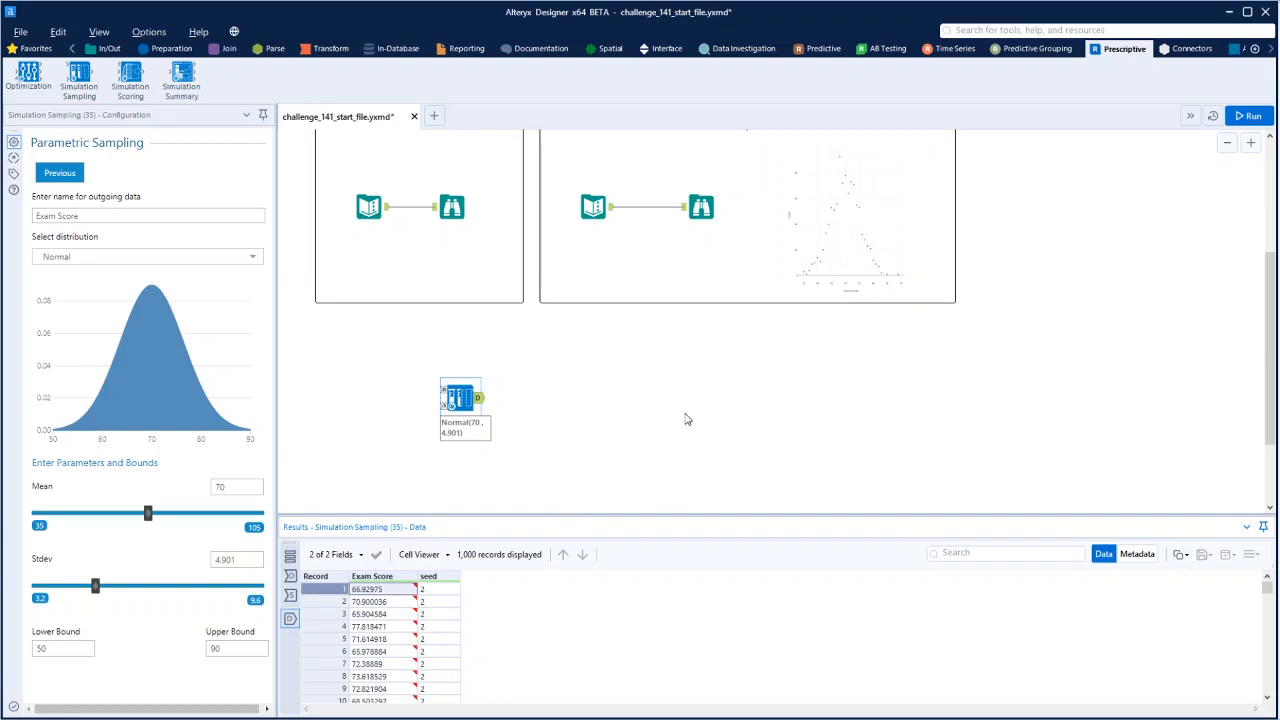
# Check the score column's name in the expected output data and rename the simulation's outgoing data to Score.
pyautogui.click(172, 49)
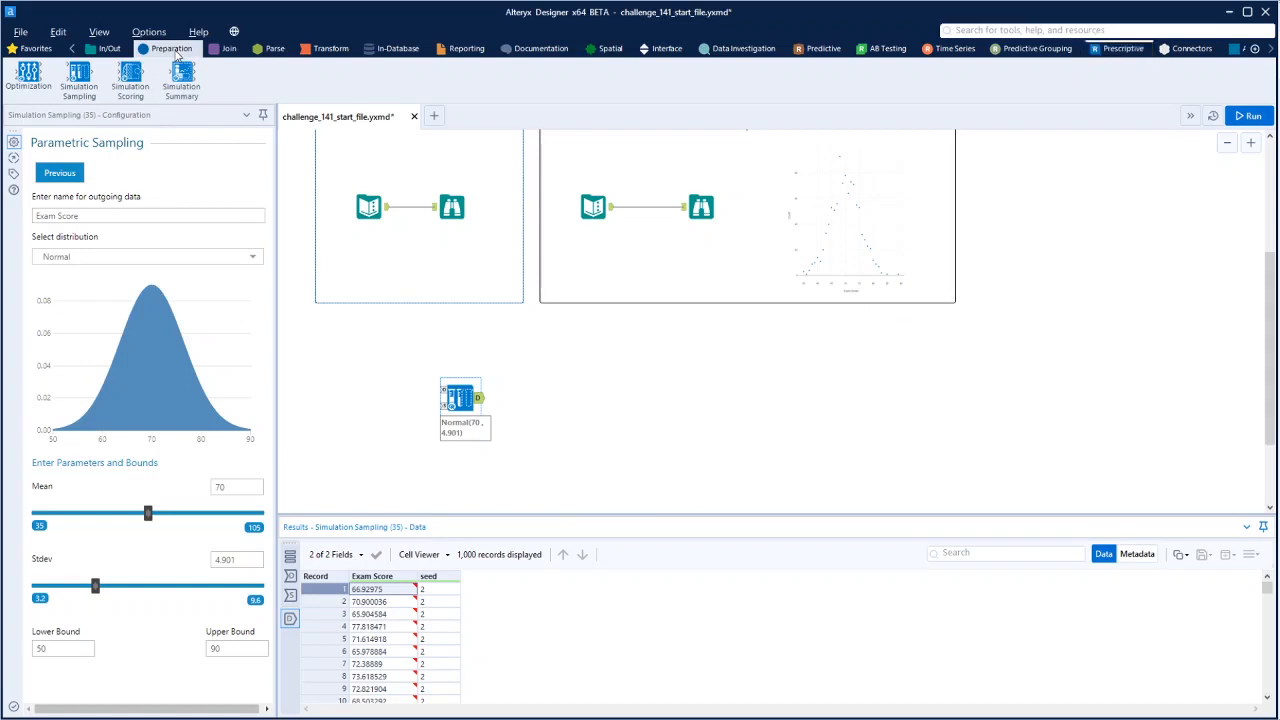
pyautogui.scroll(2, 627, 372)
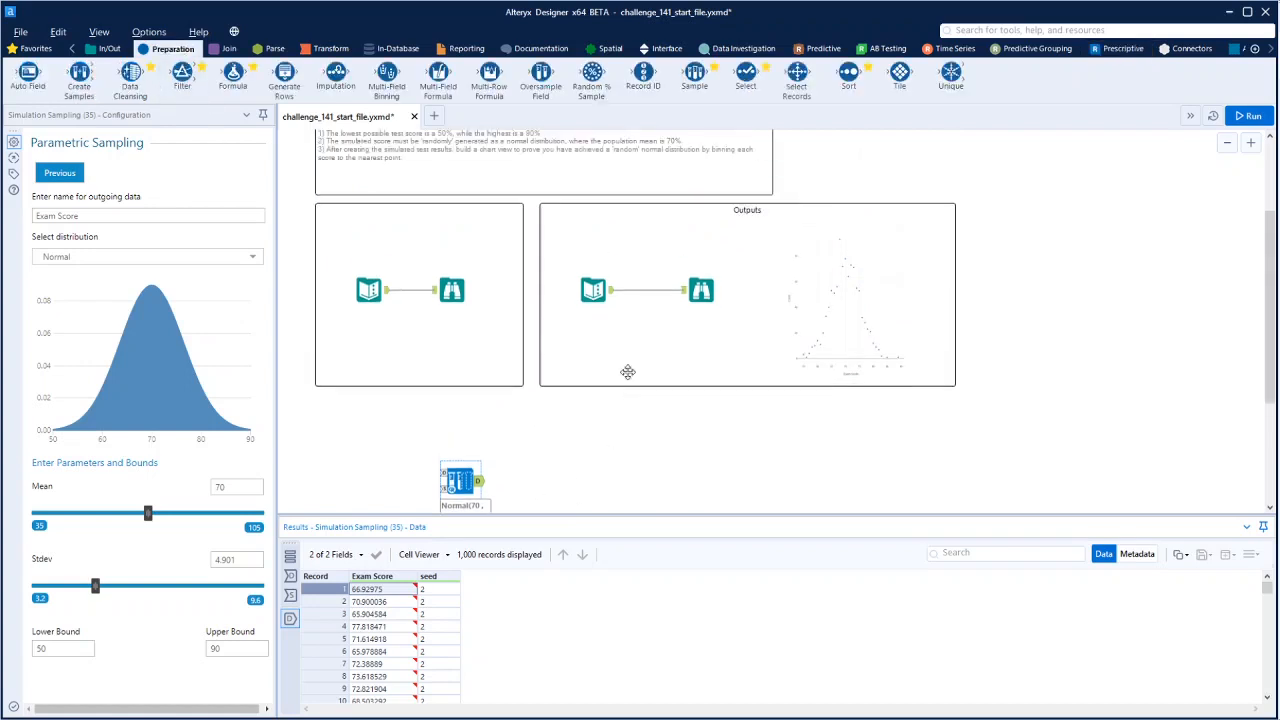
pyautogui.click(606, 288)
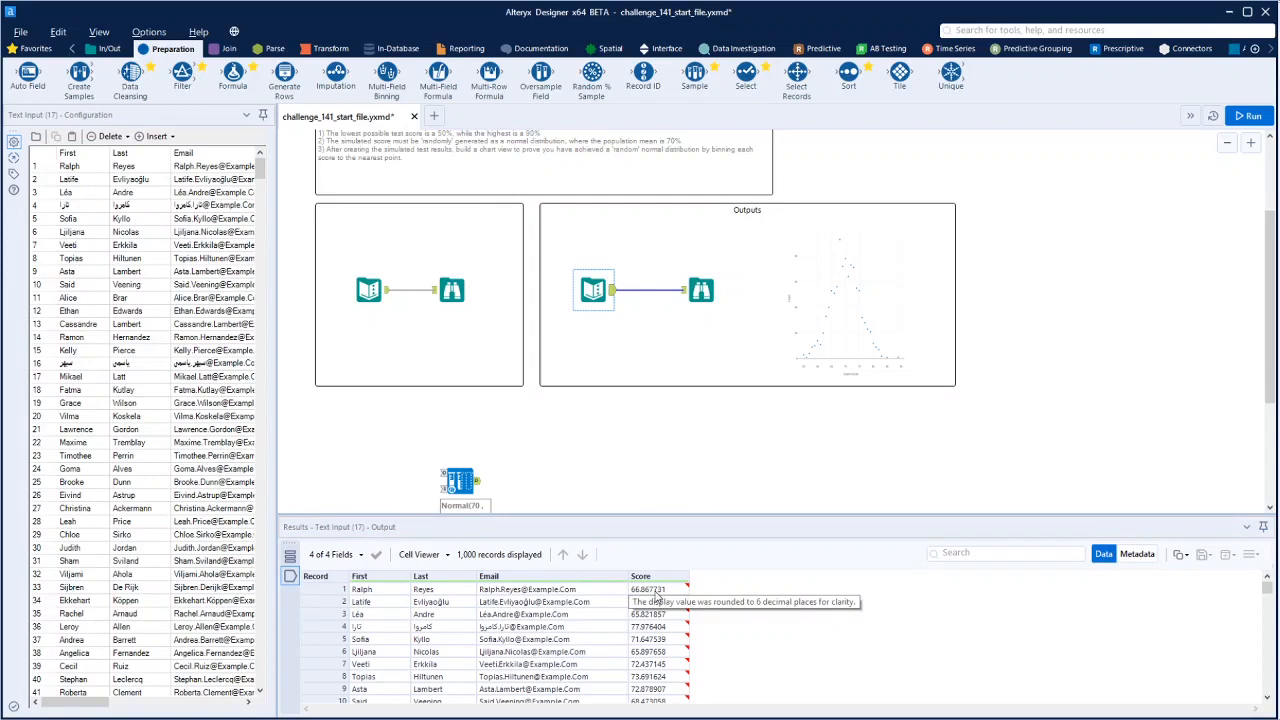
pyautogui.click(462, 483)
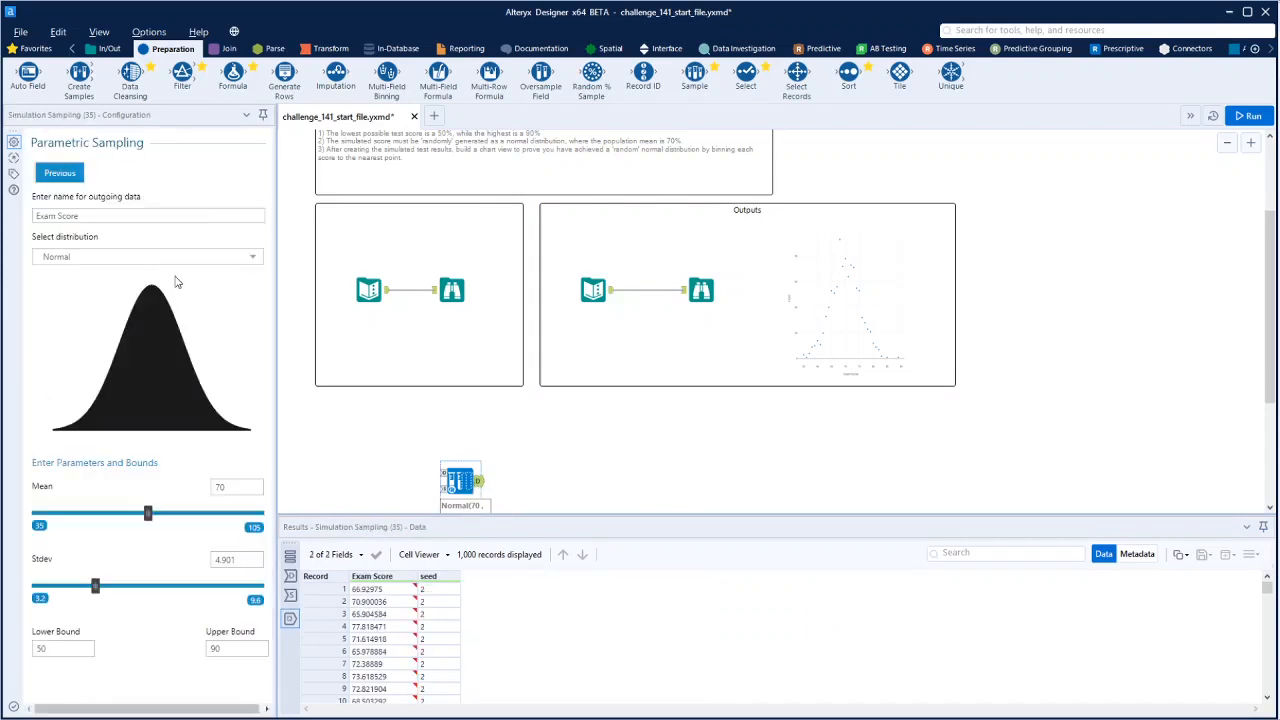
pyautogui.moveTo(55, 215); pyautogui.dragTo(15, 221)
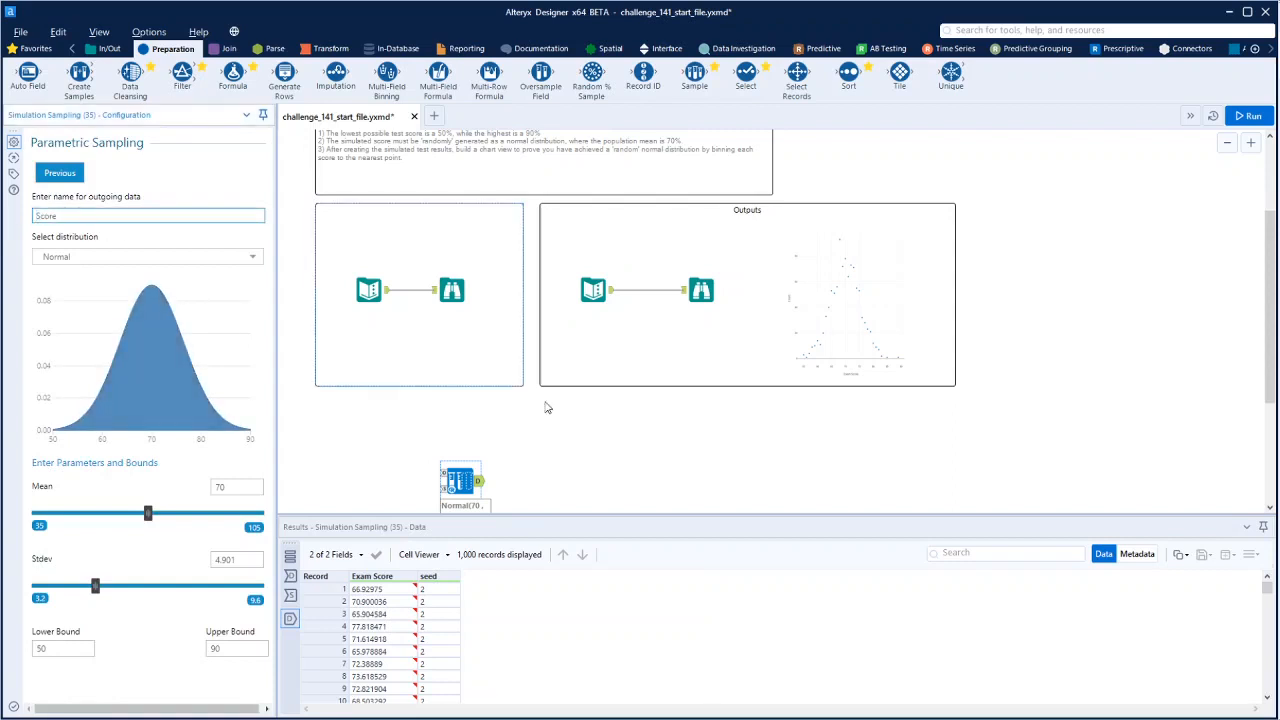
pyautogui.click(670, 430)
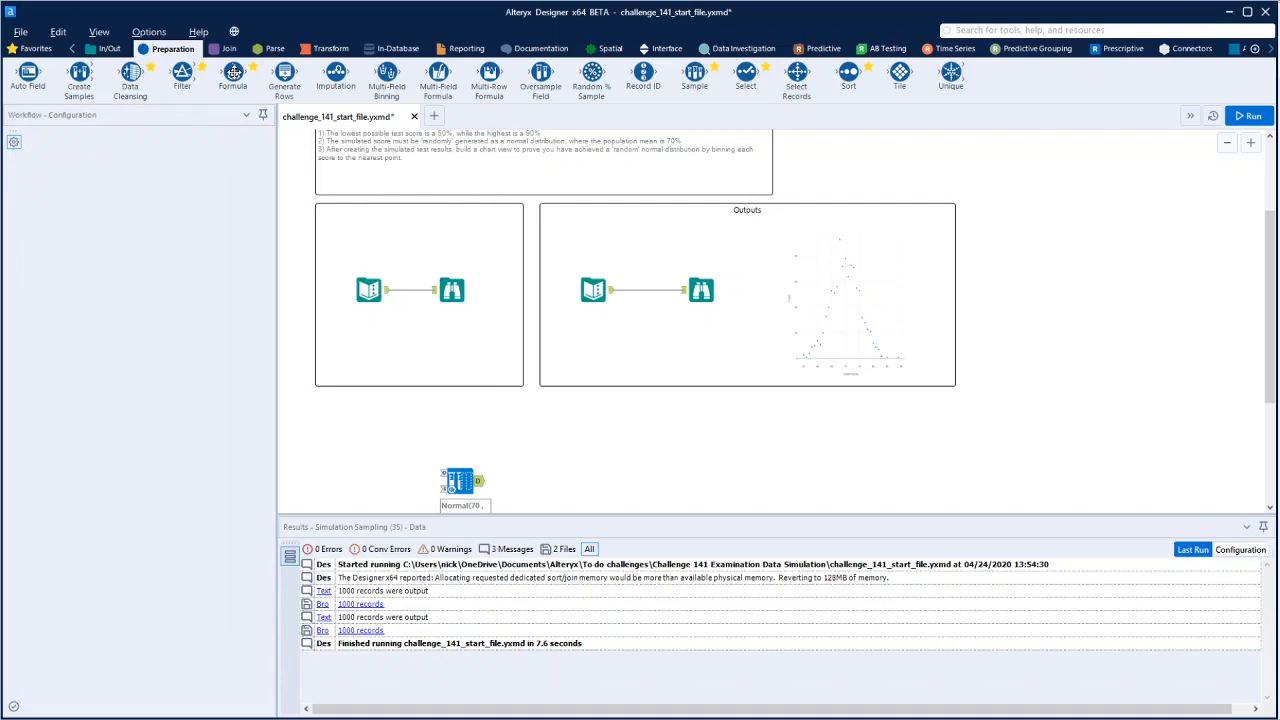
# Add a Formula tool after Simulation Sampling that creates an Int32 column named Exam Score from the expression [Score].
pyautogui.moveTo(233, 72); pyautogui.dragTo(535, 485)
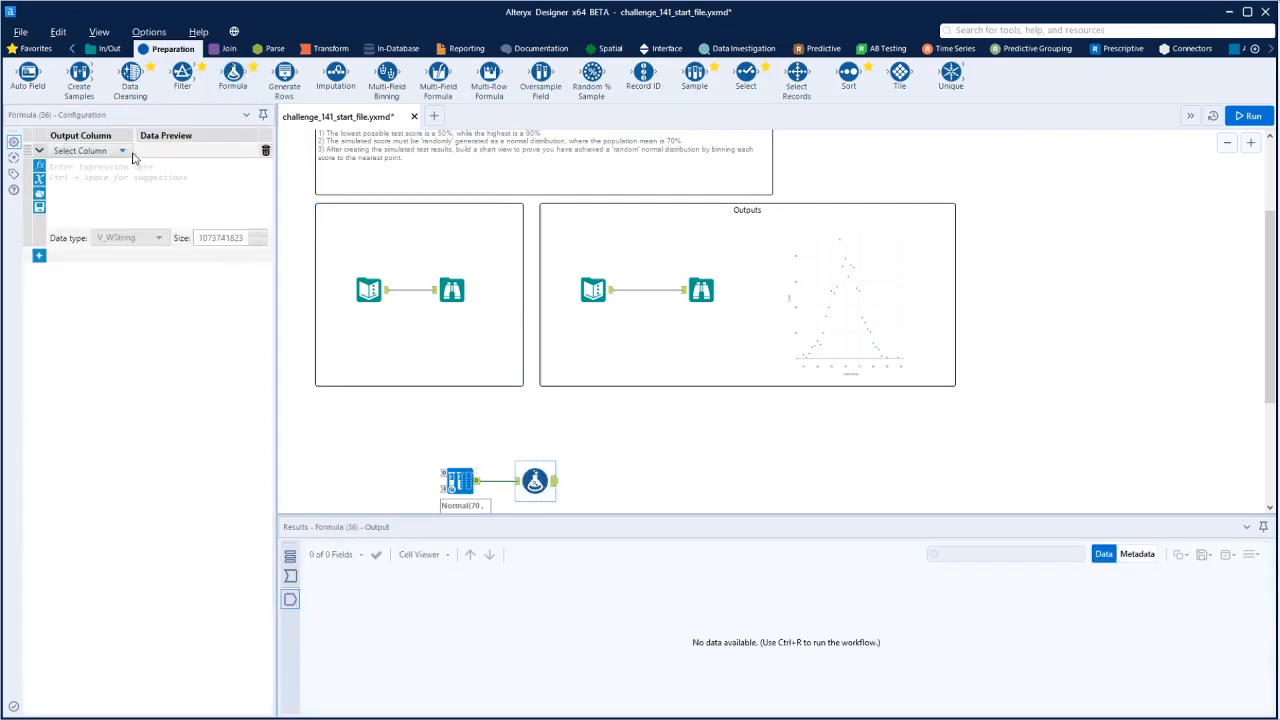
pyautogui.click(131, 154)
pyautogui.click(98, 165)
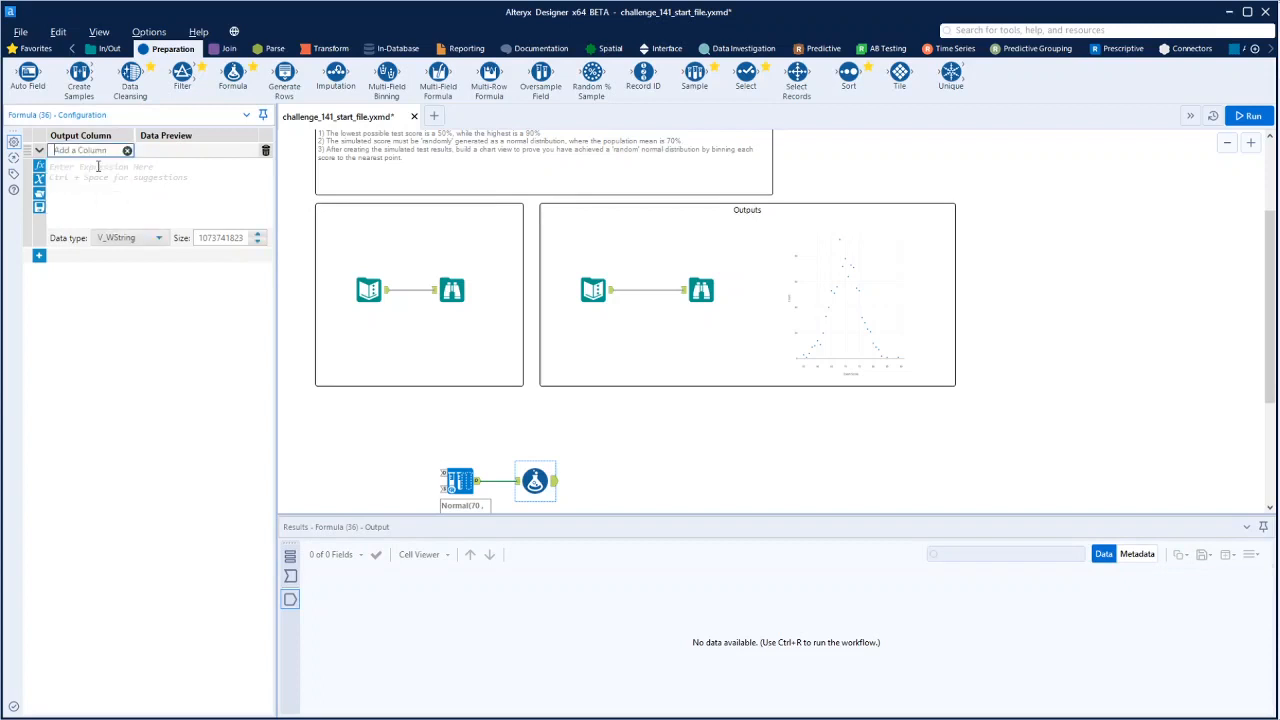
pyautogui.write('Exam Score')
pyautogui.click(71, 188)
pyautogui.write('[')
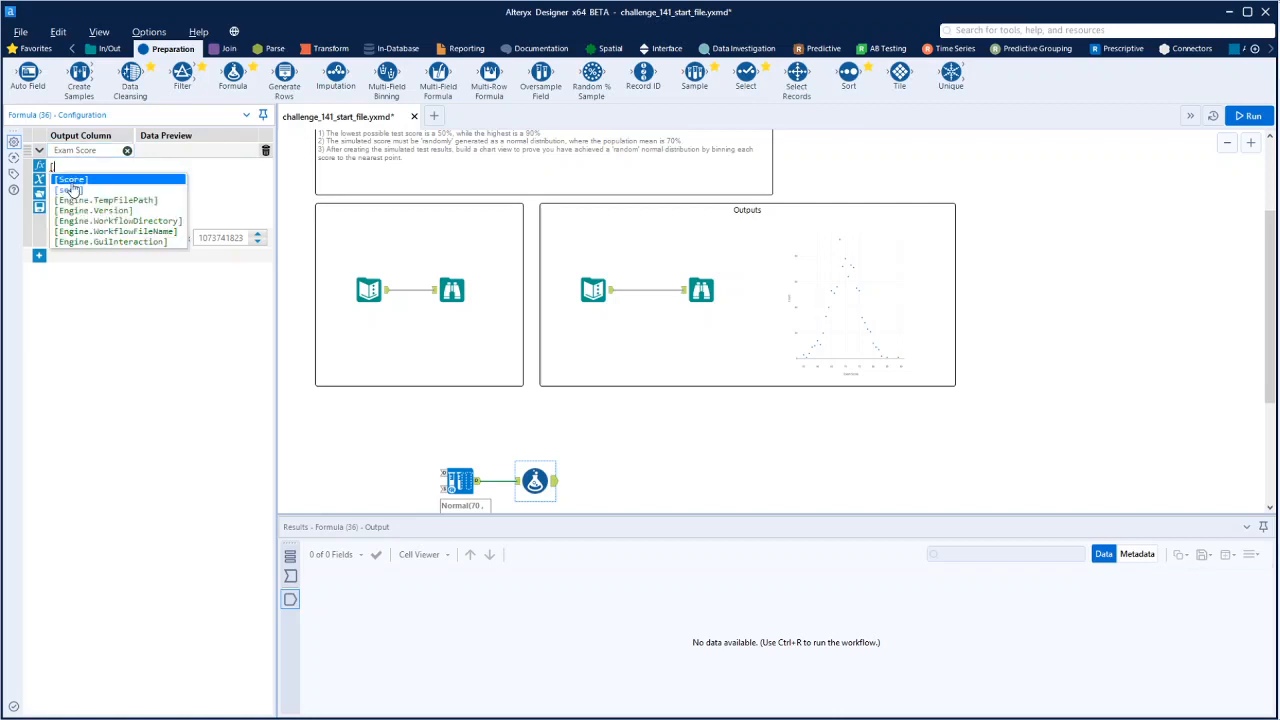
pyautogui.click(97, 198)
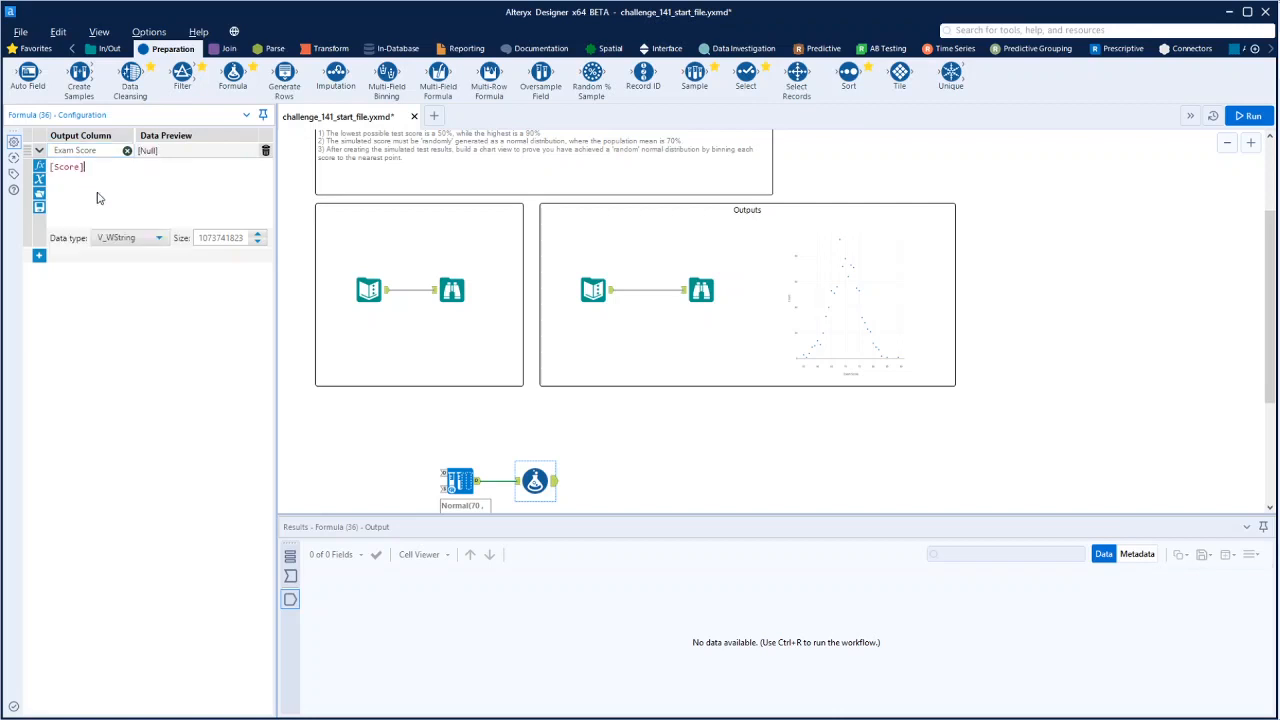
pyautogui.click(128, 238)
pyautogui.click(128, 322)
# Run the workflow and display the Formula tool's output records.
pyautogui.click(1231, 116)
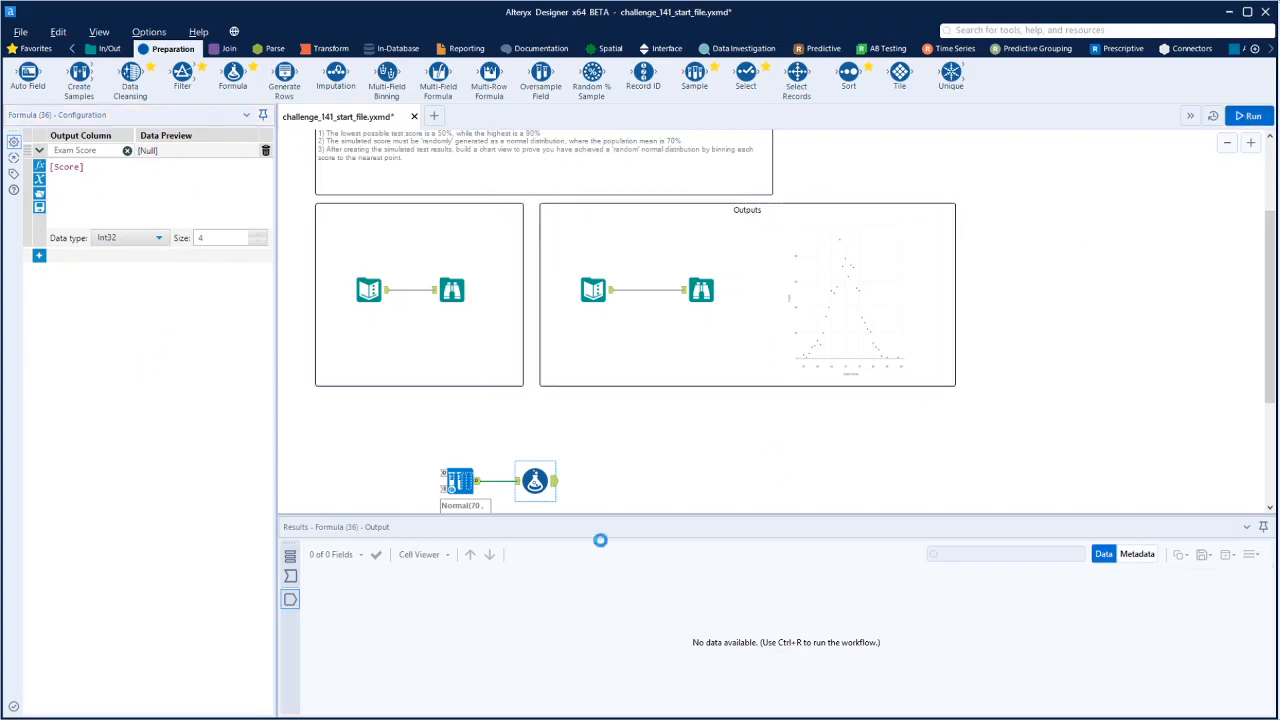
pyautogui.click(586, 483)
pyautogui.click(535, 481)
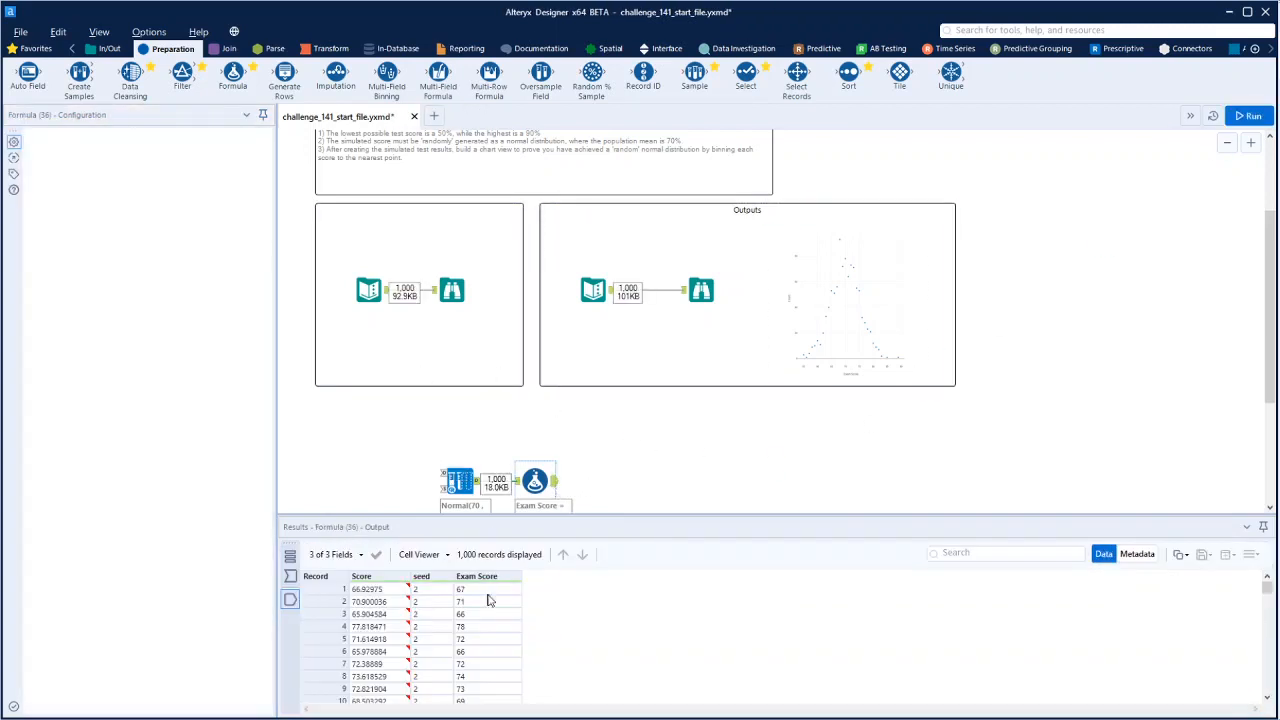
# Compare the integer Exam Score values with the decimal Score values record by record, and look at the expected output chart.
pyautogui.click(480, 603)
pyautogui.scroll(-2, 480, 608)
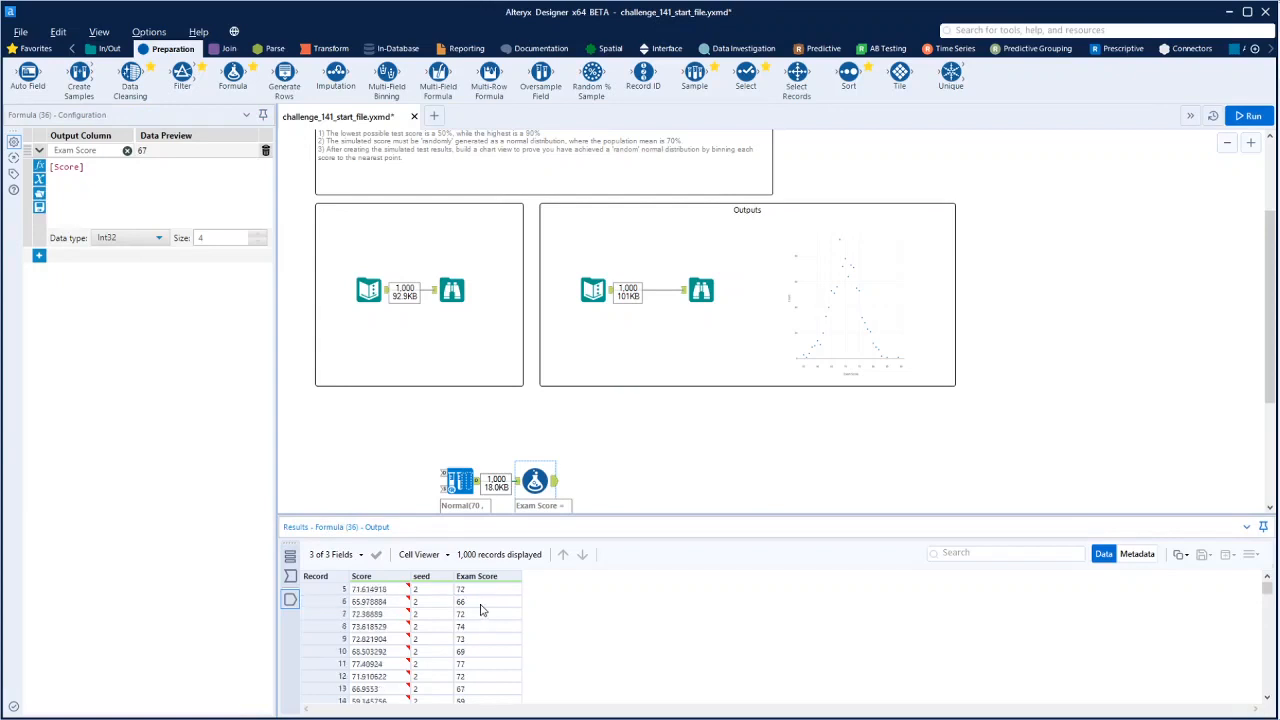
pyautogui.click(481, 604)
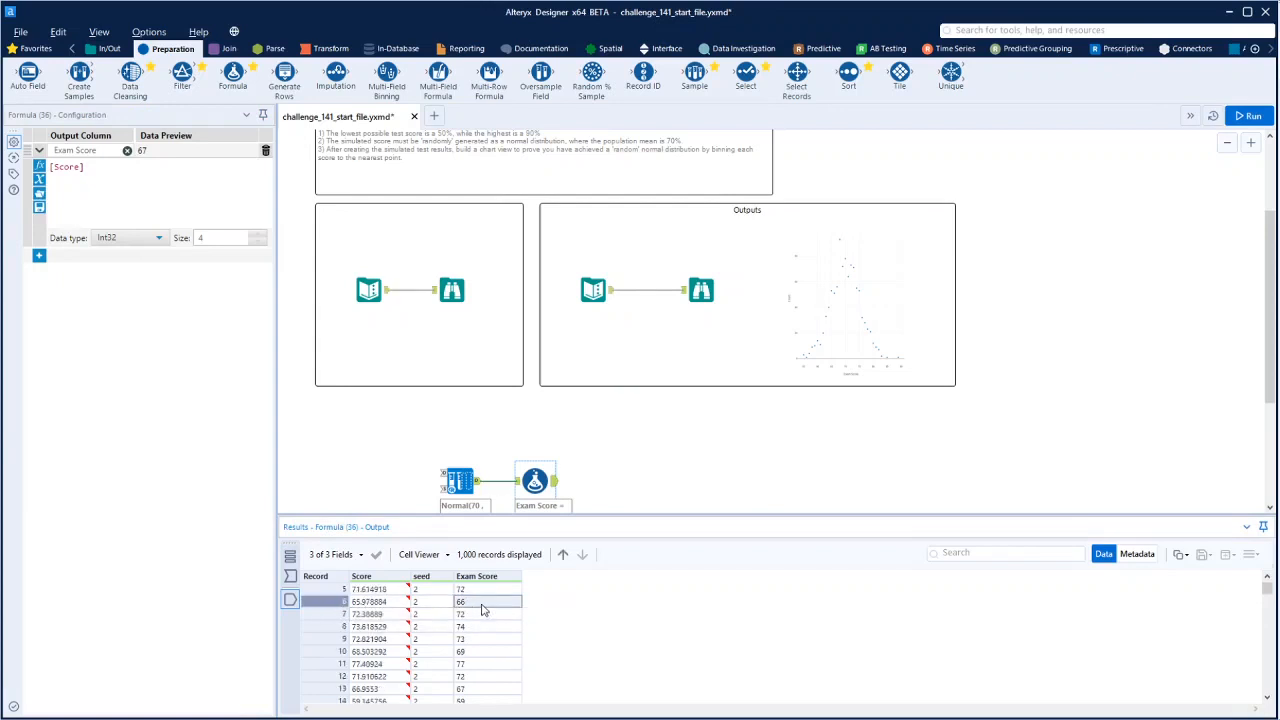
pyautogui.click(476, 614)
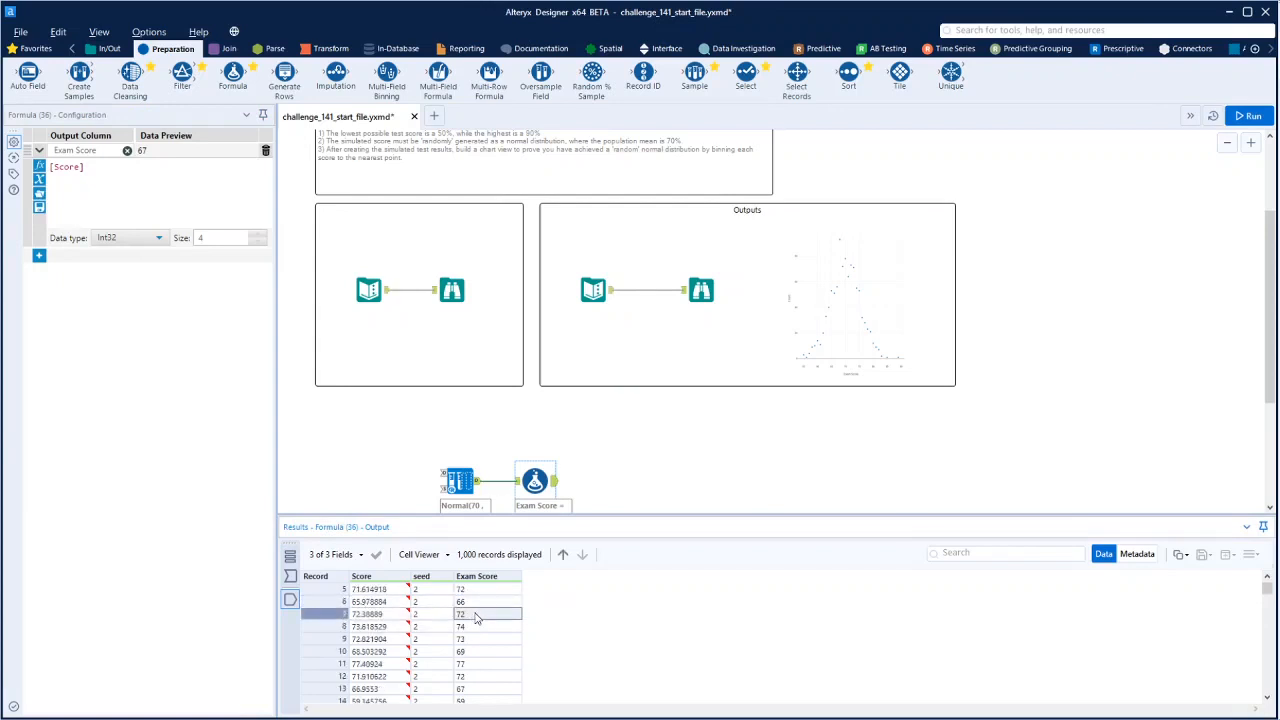
pyautogui.click(478, 627)
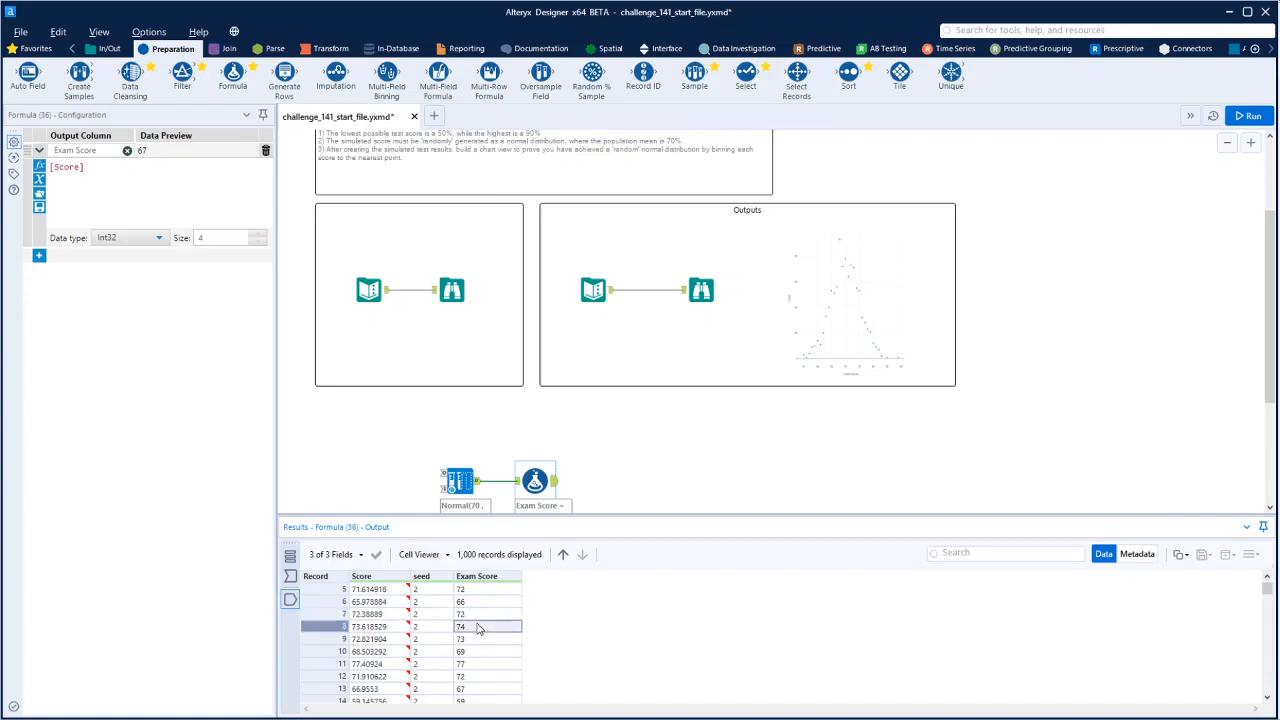
pyautogui.scroll(-1, 478, 624)
pyautogui.click(480, 616)
pyautogui.click(480, 627)
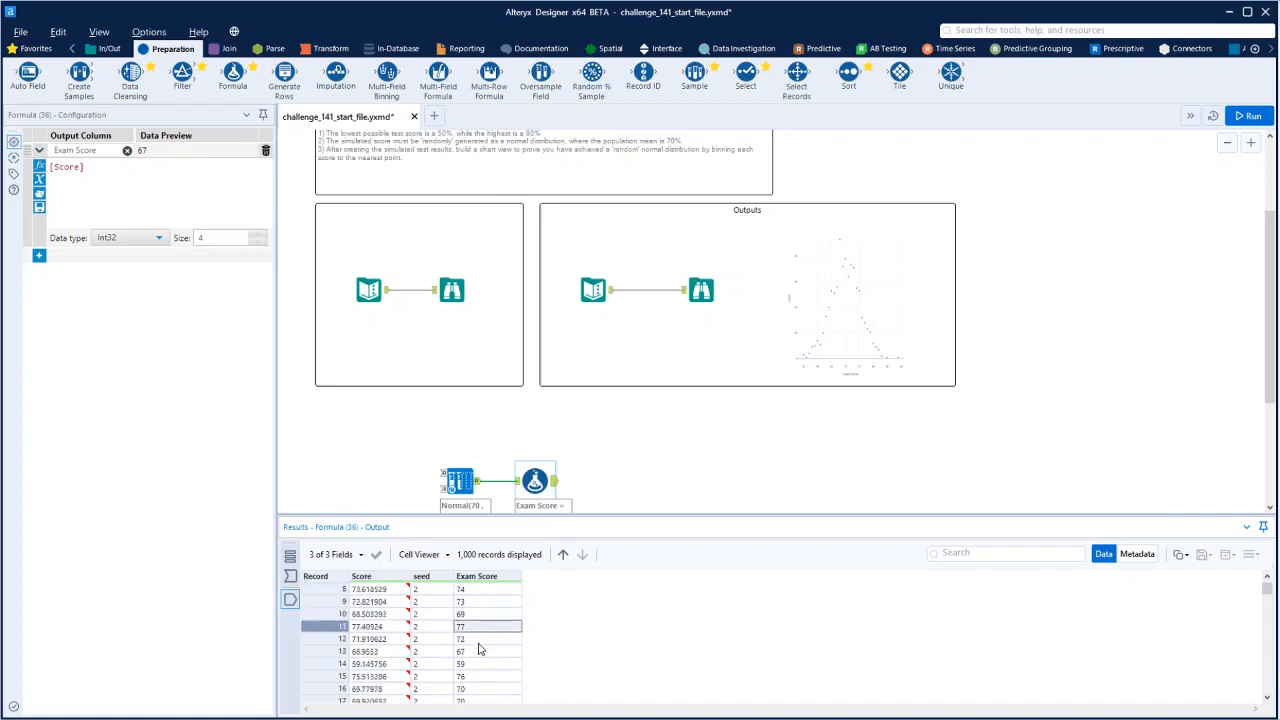
pyautogui.scroll(-2, 477, 678)
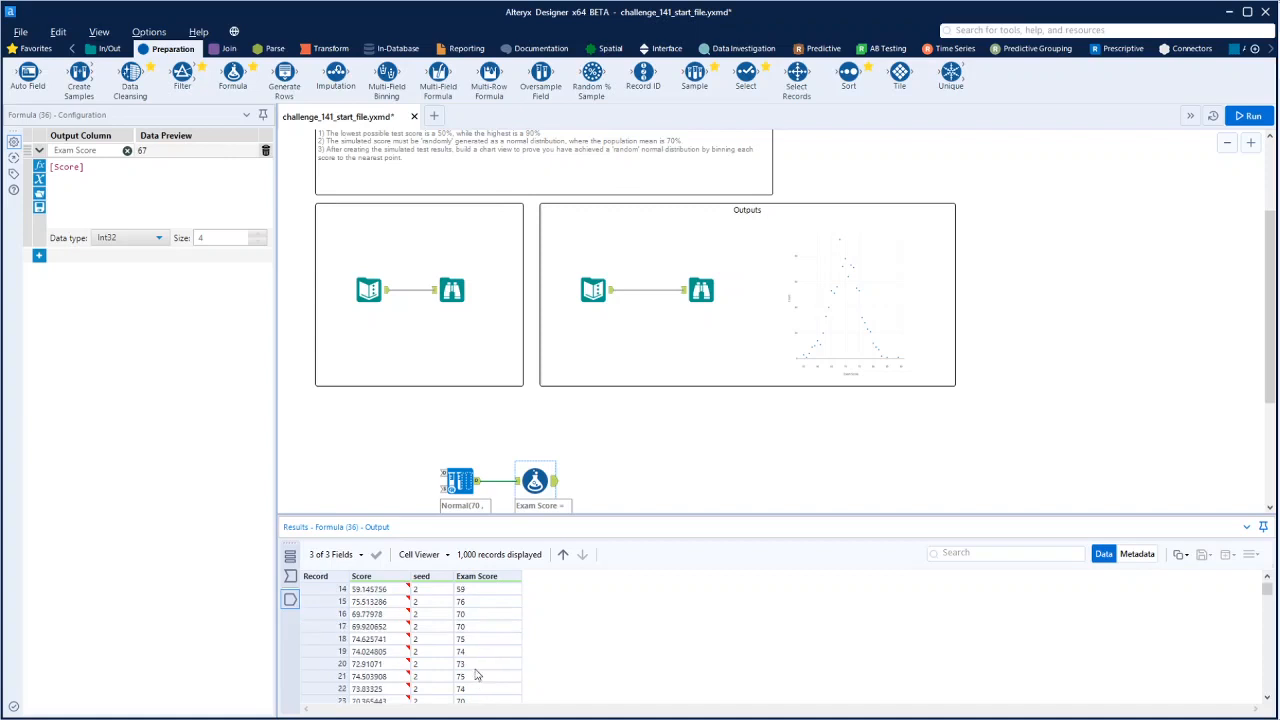
pyautogui.click(477, 617)
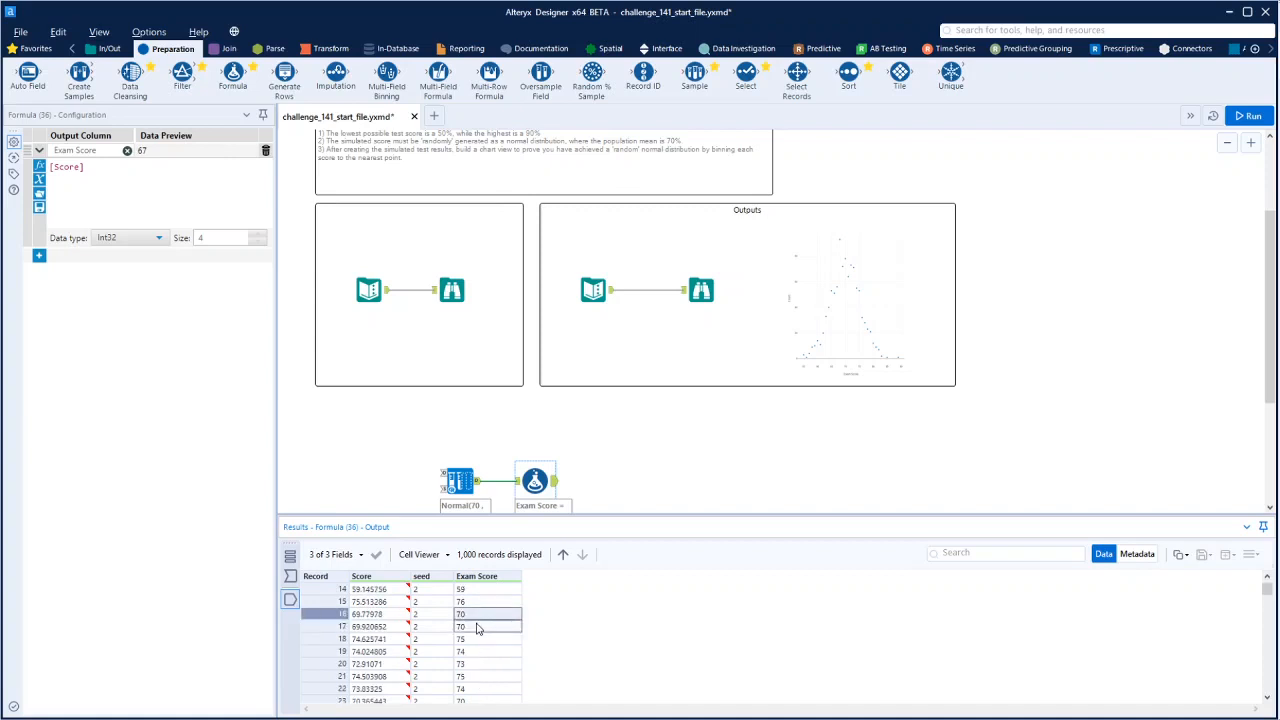
pyautogui.keyDown('shift'); pyautogui.click(478, 627); pyautogui.keyUp('shift')
pyautogui.scroll(1, 491, 608)
pyautogui.scroll(2, 633, 474)
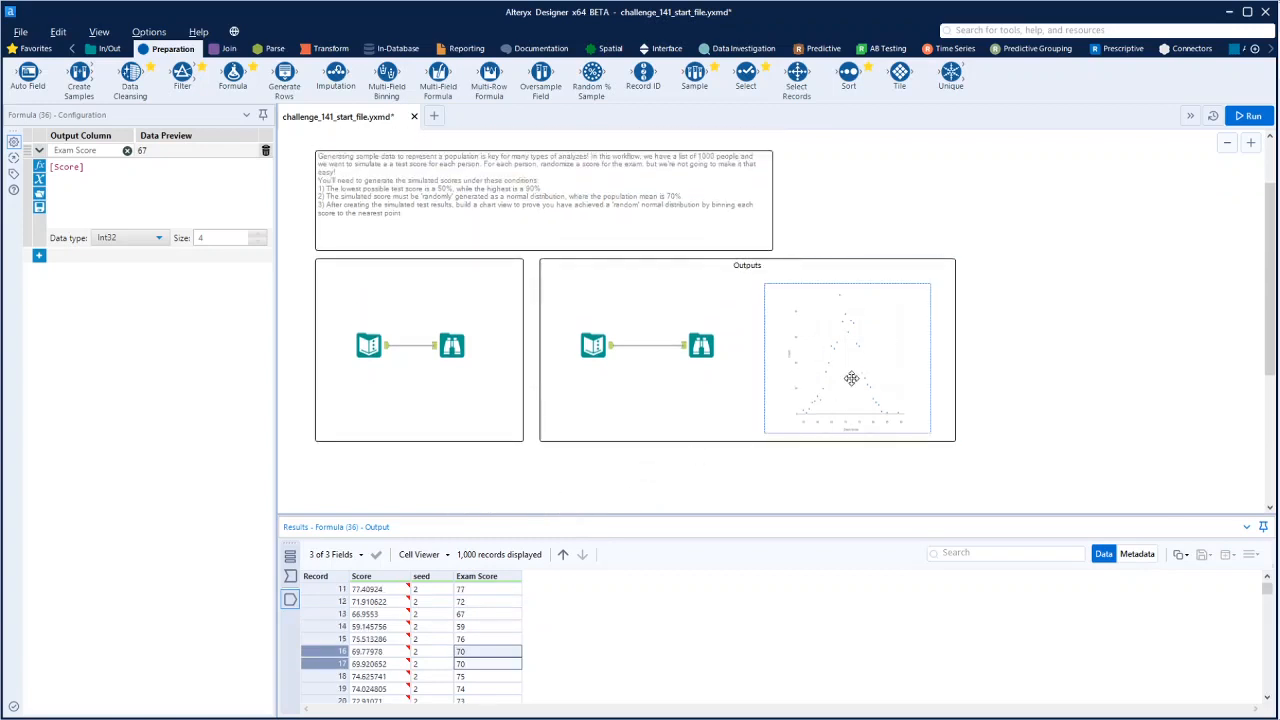
# Add an unconnected Join tool to the canvas, to the upper right of the Formula tool.
pyautogui.scroll(-2, 794, 437)
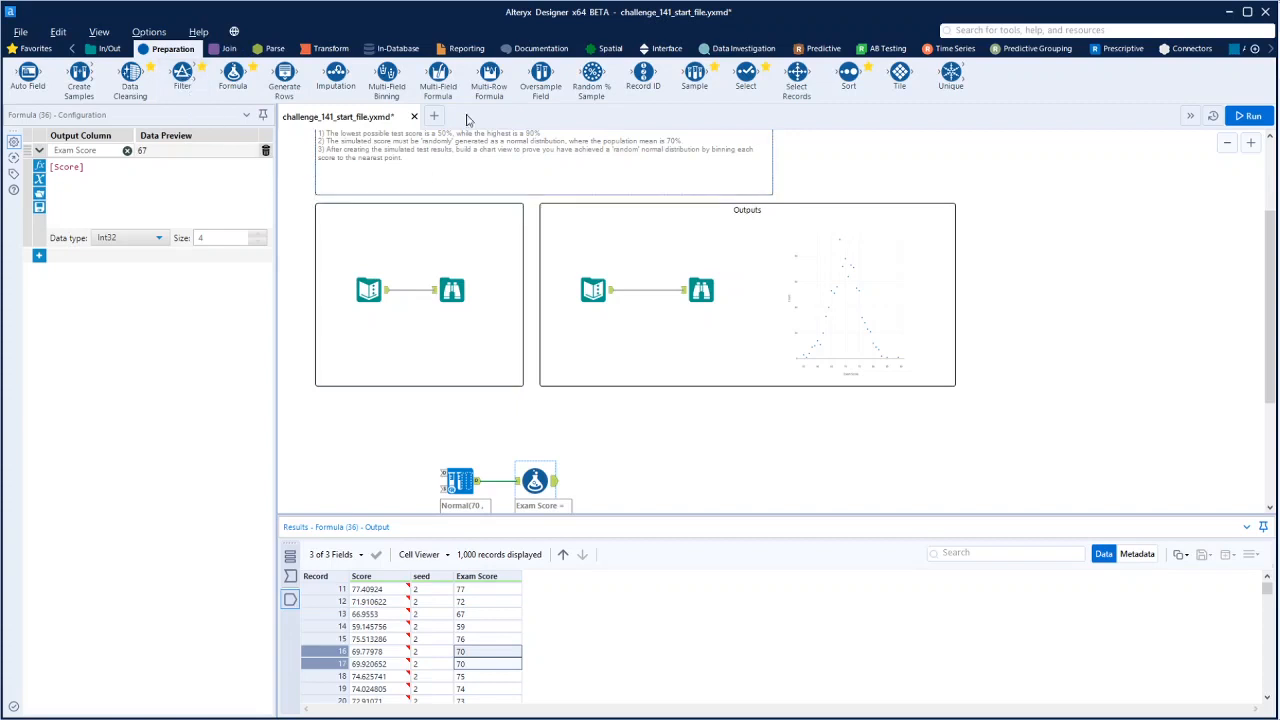
pyautogui.click(223, 50)
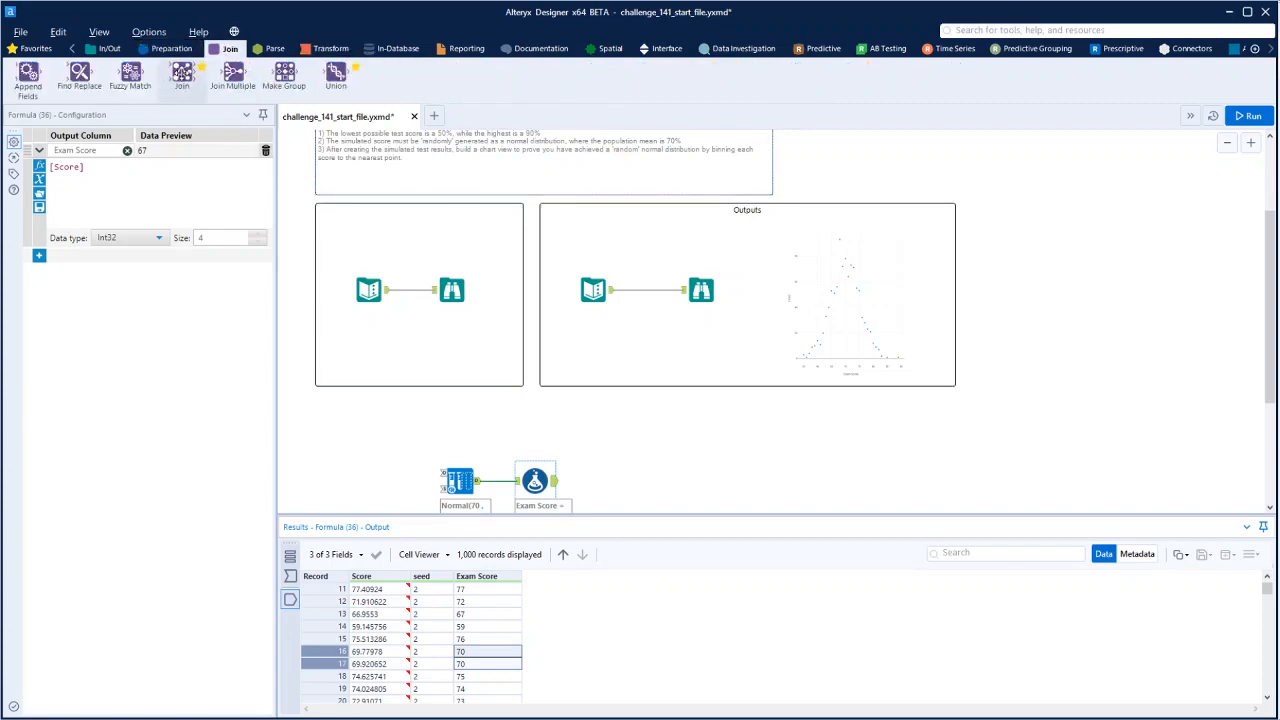
pyautogui.moveTo(181, 75); pyautogui.dragTo(668, 448)
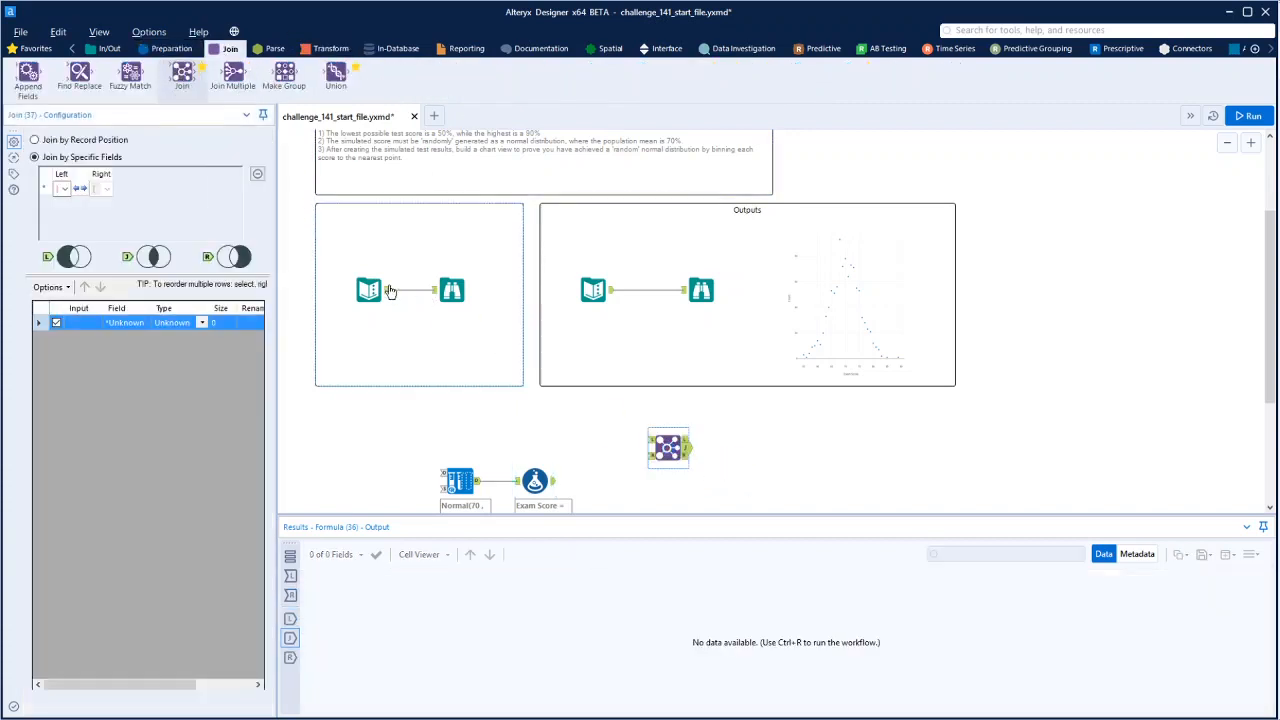
# Route the input list and the Formula output through separate Record ID tools into the Join's left and right inputs.
pyautogui.click(168, 49)
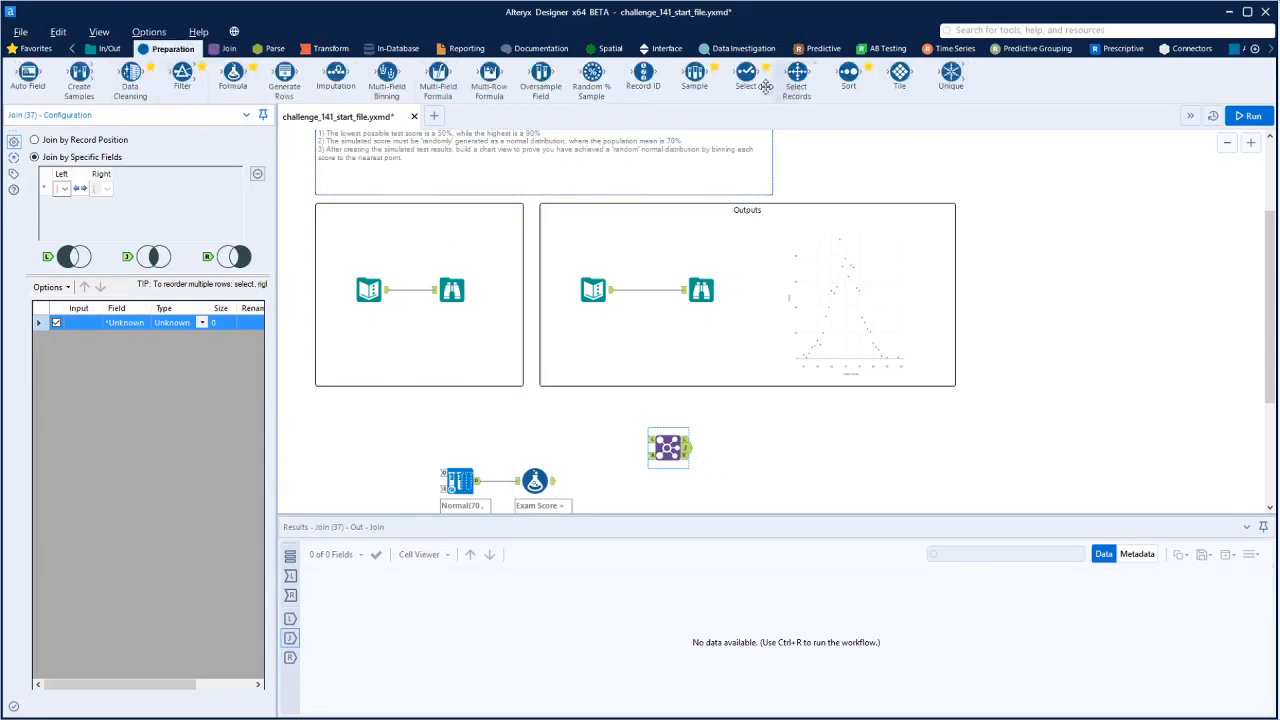
pyautogui.moveTo(643, 72); pyautogui.dragTo(518, 405)
pyautogui.moveTo(386, 291); pyautogui.dragTo(651, 440)
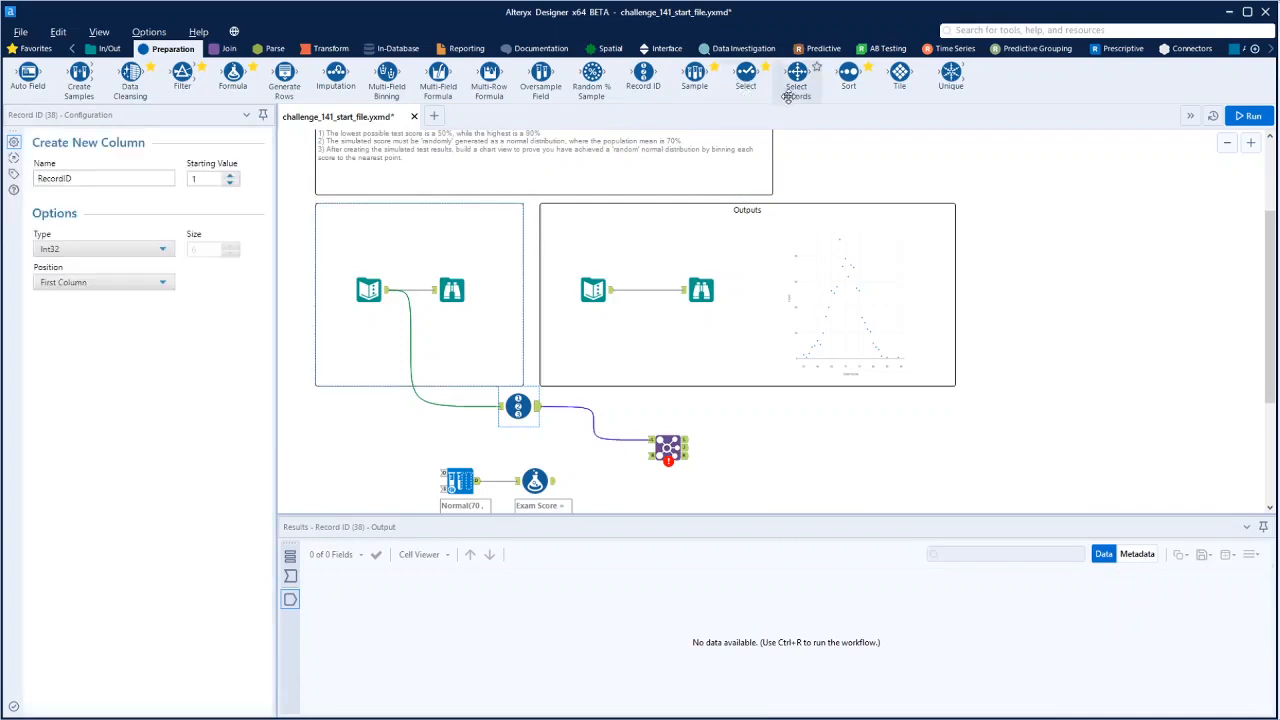
pyautogui.moveTo(645, 78); pyautogui.dragTo(596, 474)
# Join the two streams on RecordID and exclude both RecordID fields from the join output.
pyautogui.click(667, 448)
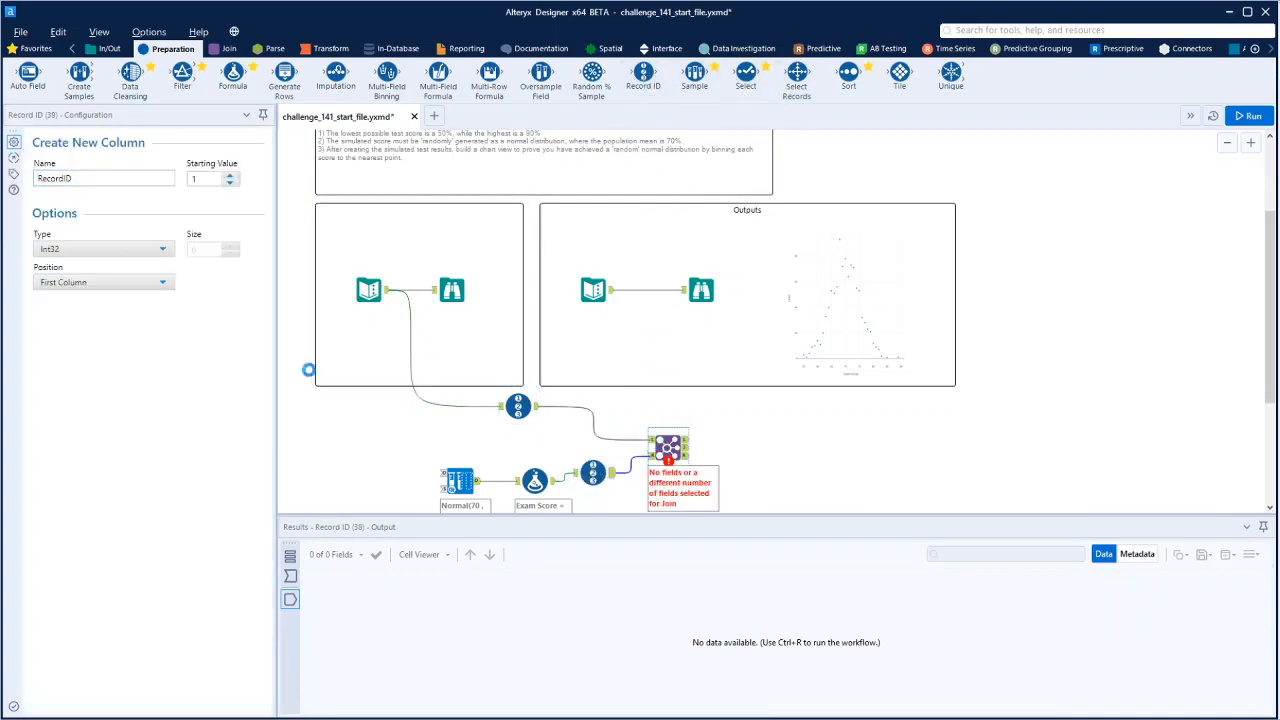
pyautogui.click(98, 193)
pyautogui.click(70, 203)
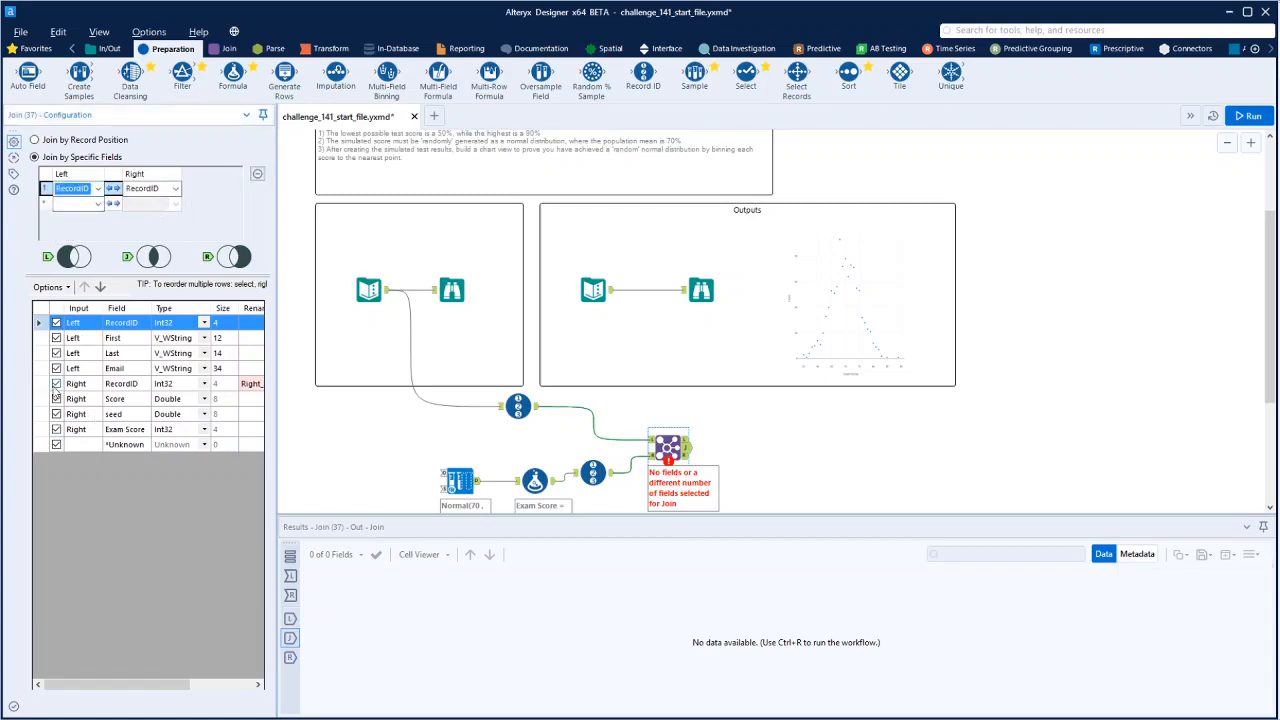
pyautogui.click(56, 385)
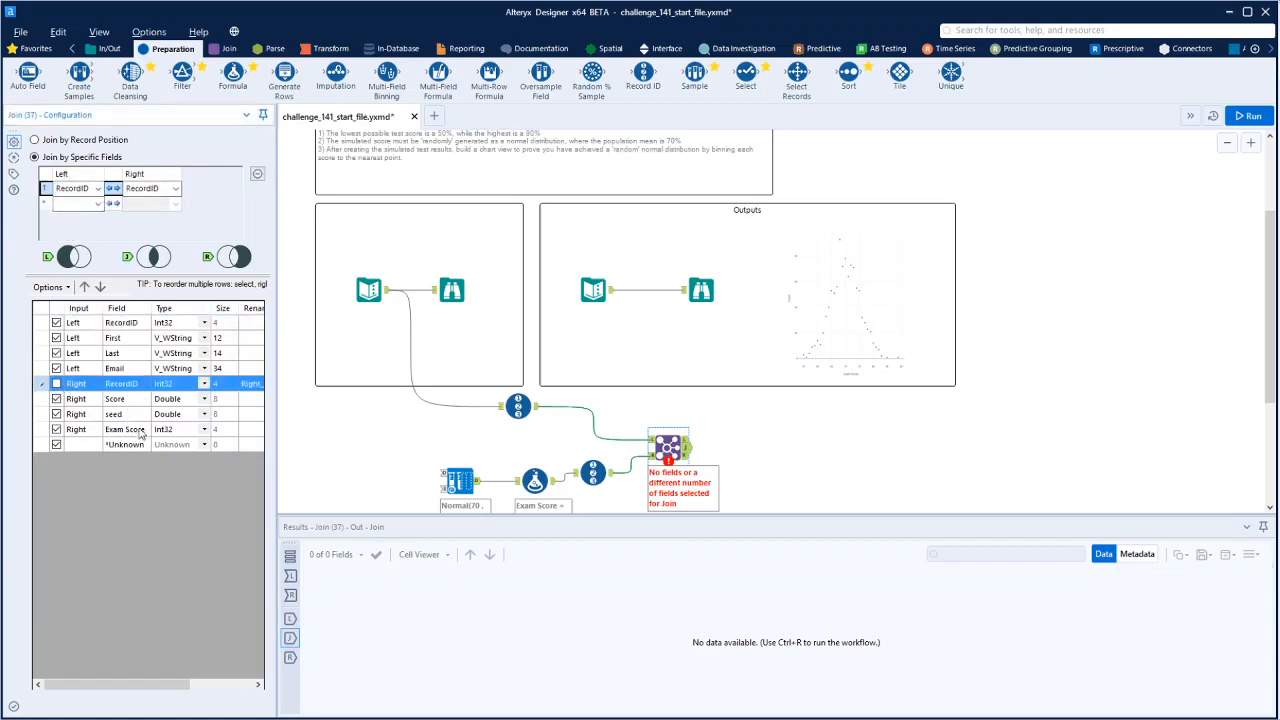
pyautogui.click(56, 323)
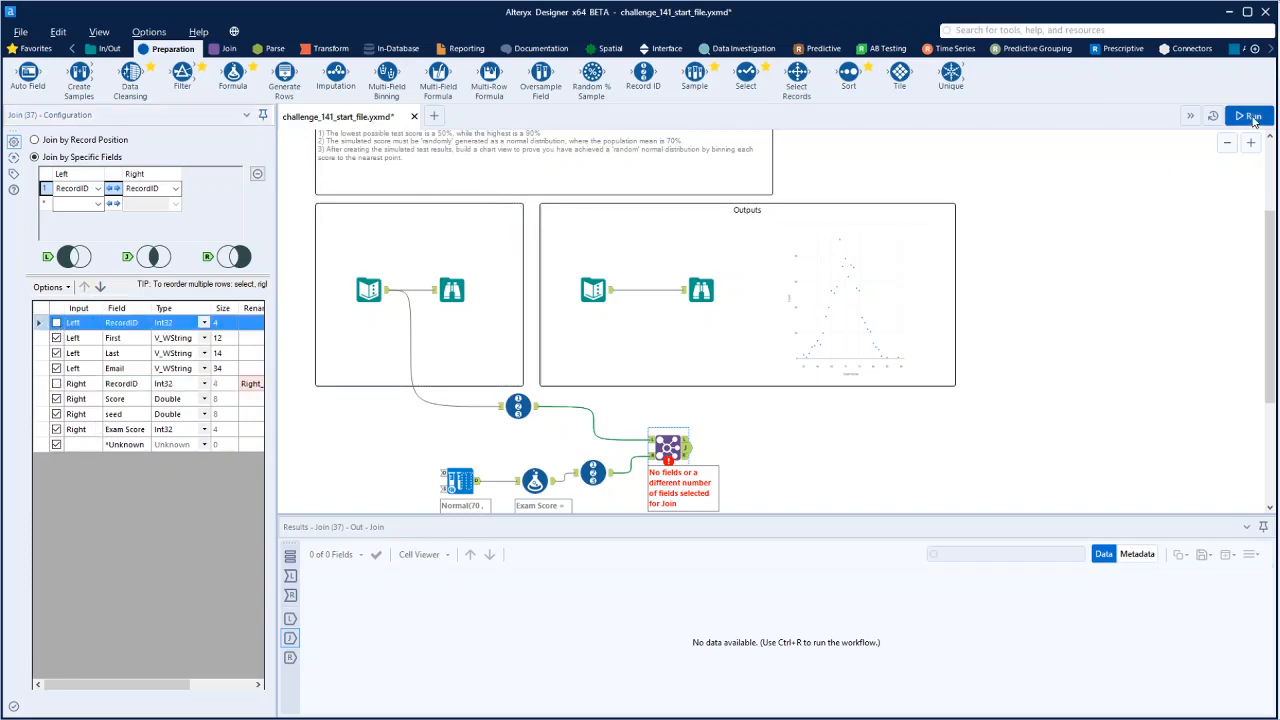
# Run the workflow and attach an Interactive Chart tool to the Join's inner-join output.
pyautogui.click(1250, 116)
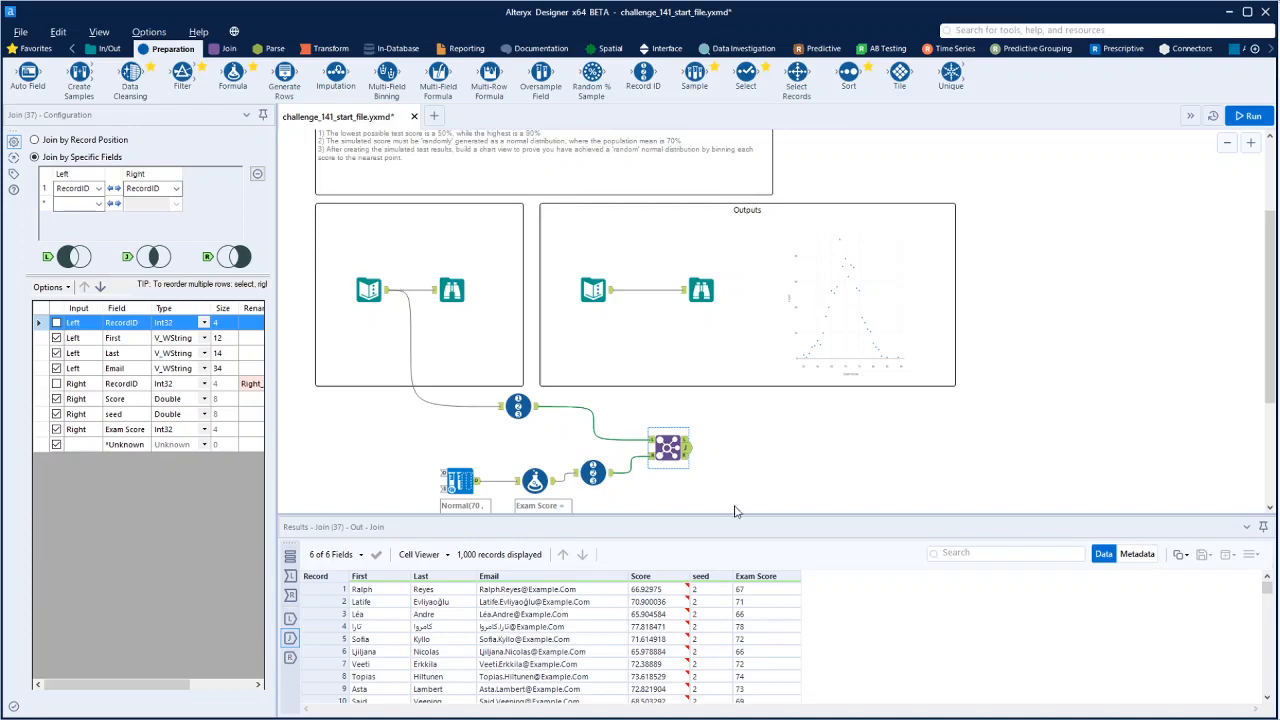
pyautogui.click(460, 50)
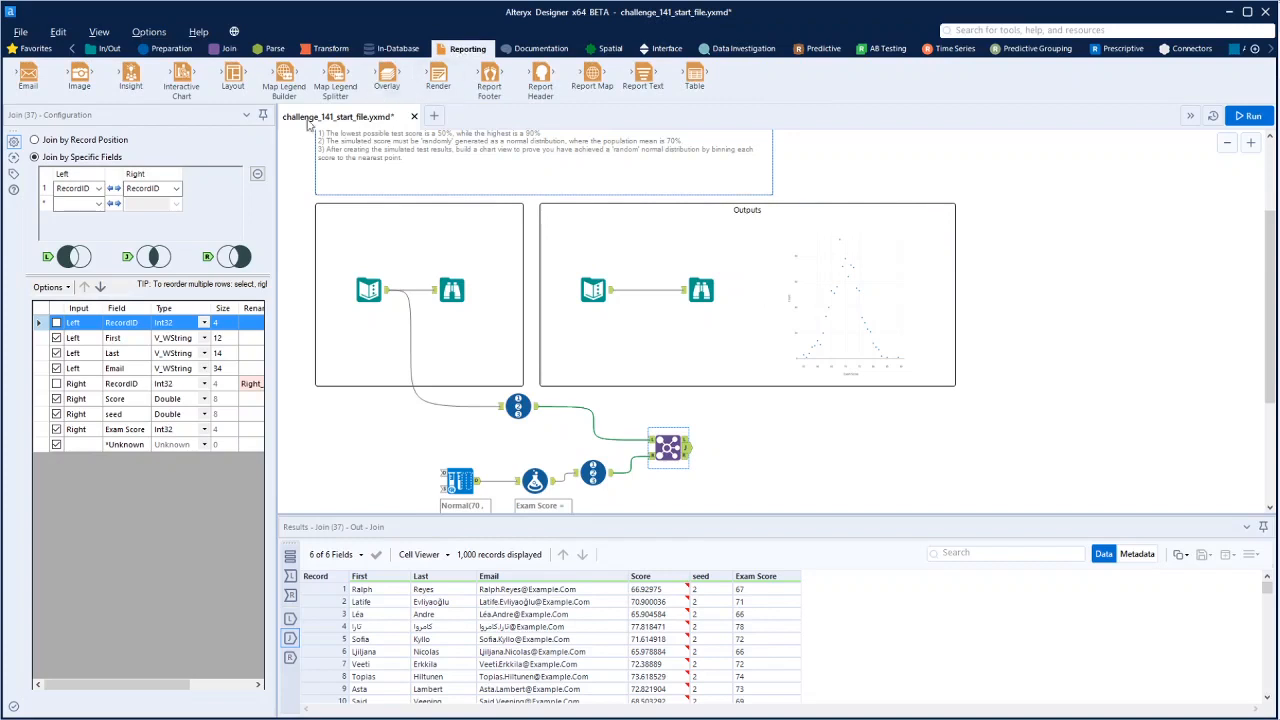
pyautogui.moveTo(181, 82); pyautogui.dragTo(744, 451)
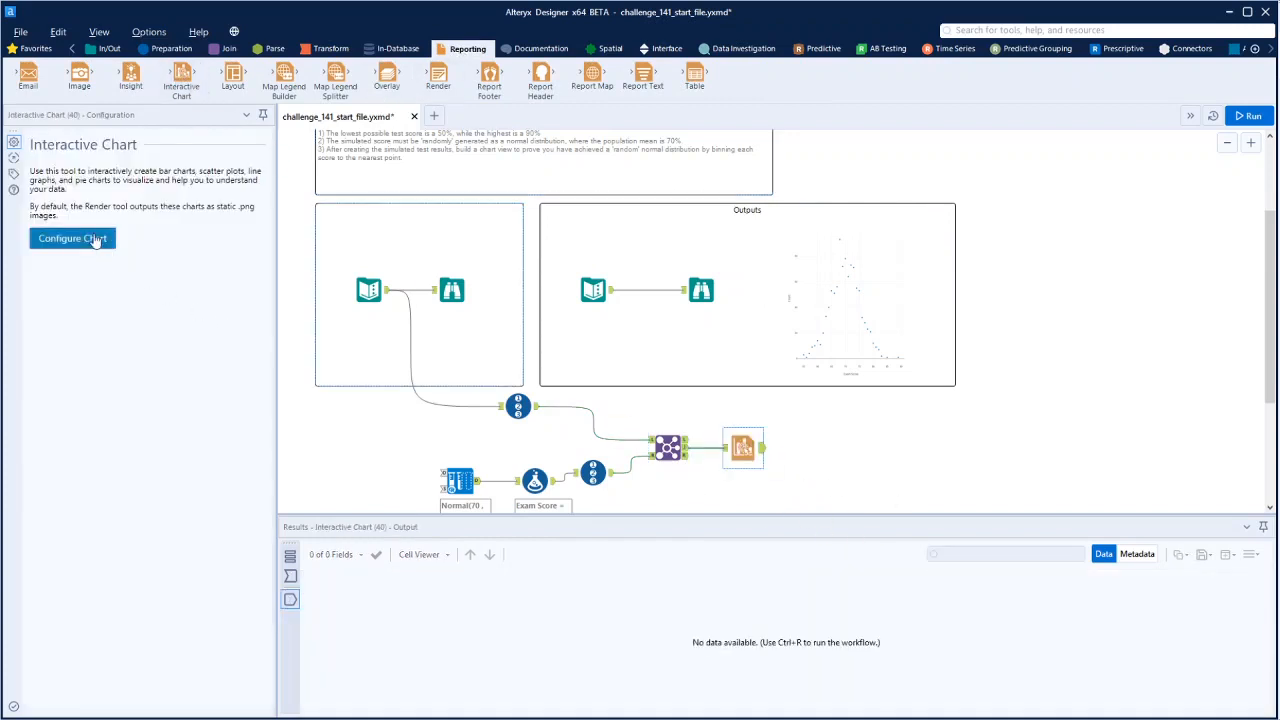
# Add a scatter layer to the interactive chart with Exam Score as its X column.
pyautogui.click(72, 238)
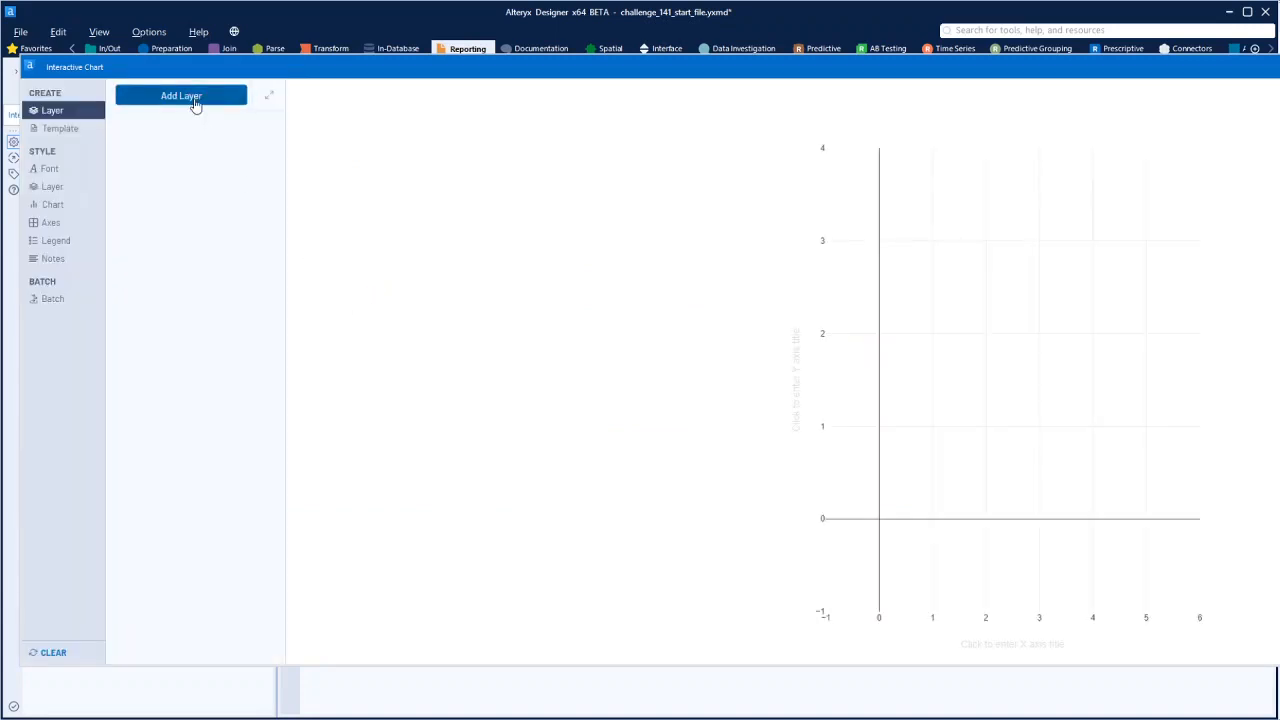
pyautogui.click(194, 100)
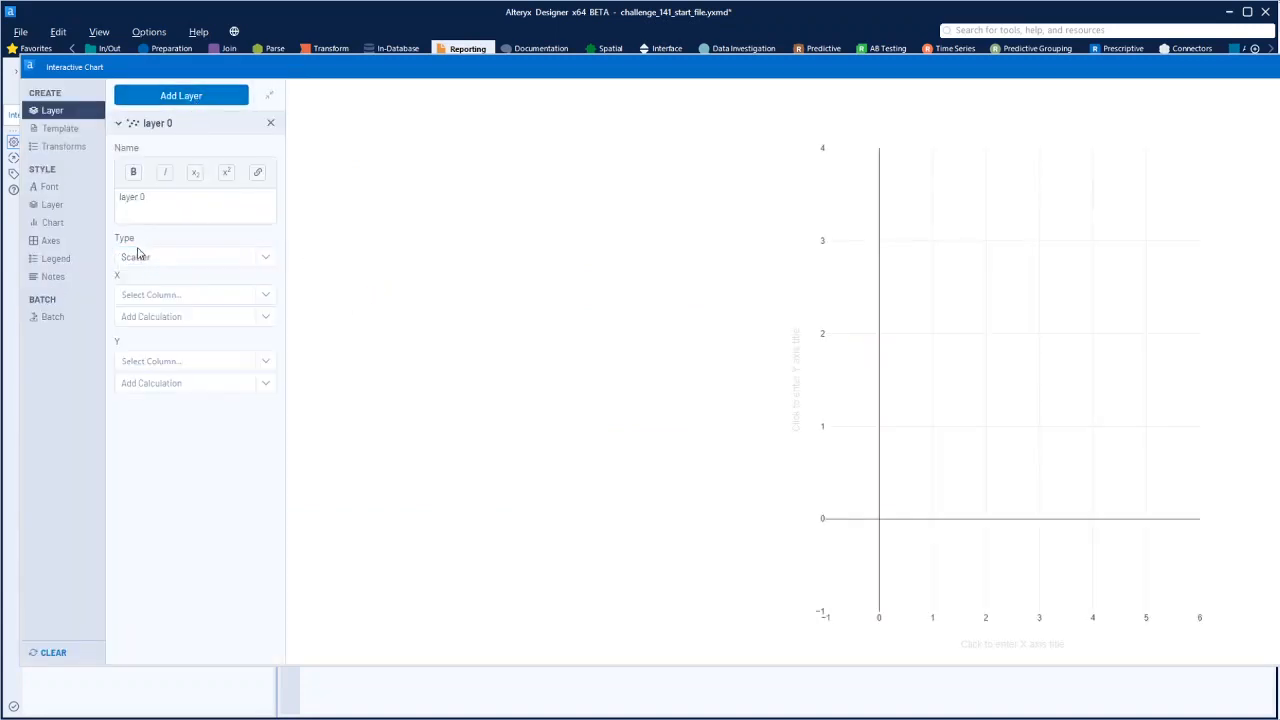
pyautogui.click(263, 296)
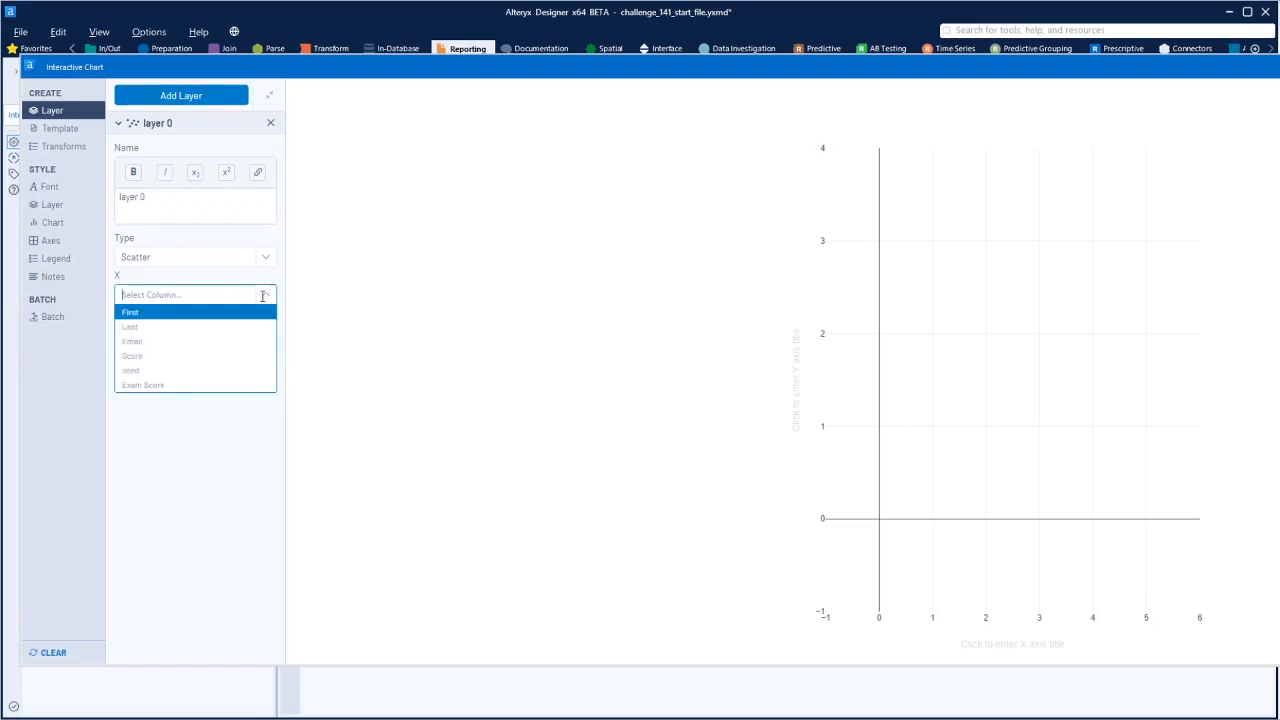
pyautogui.click(165, 388)
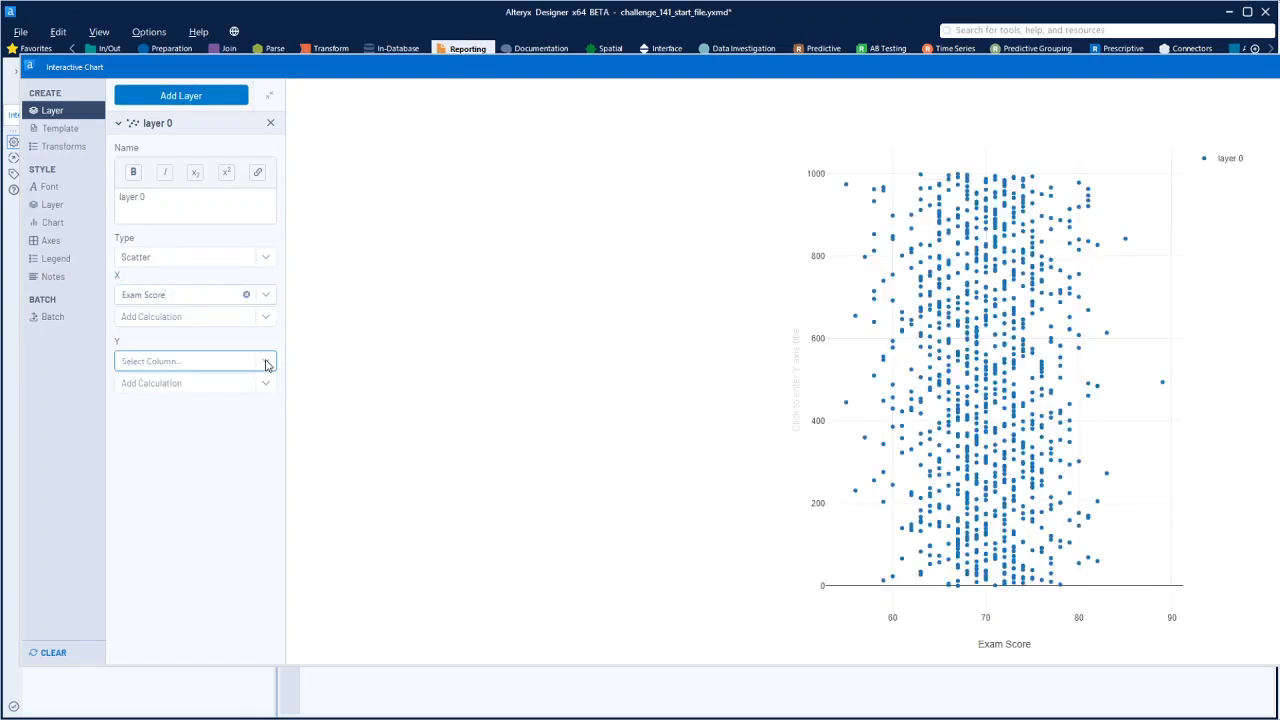
pyautogui.click(266, 361)
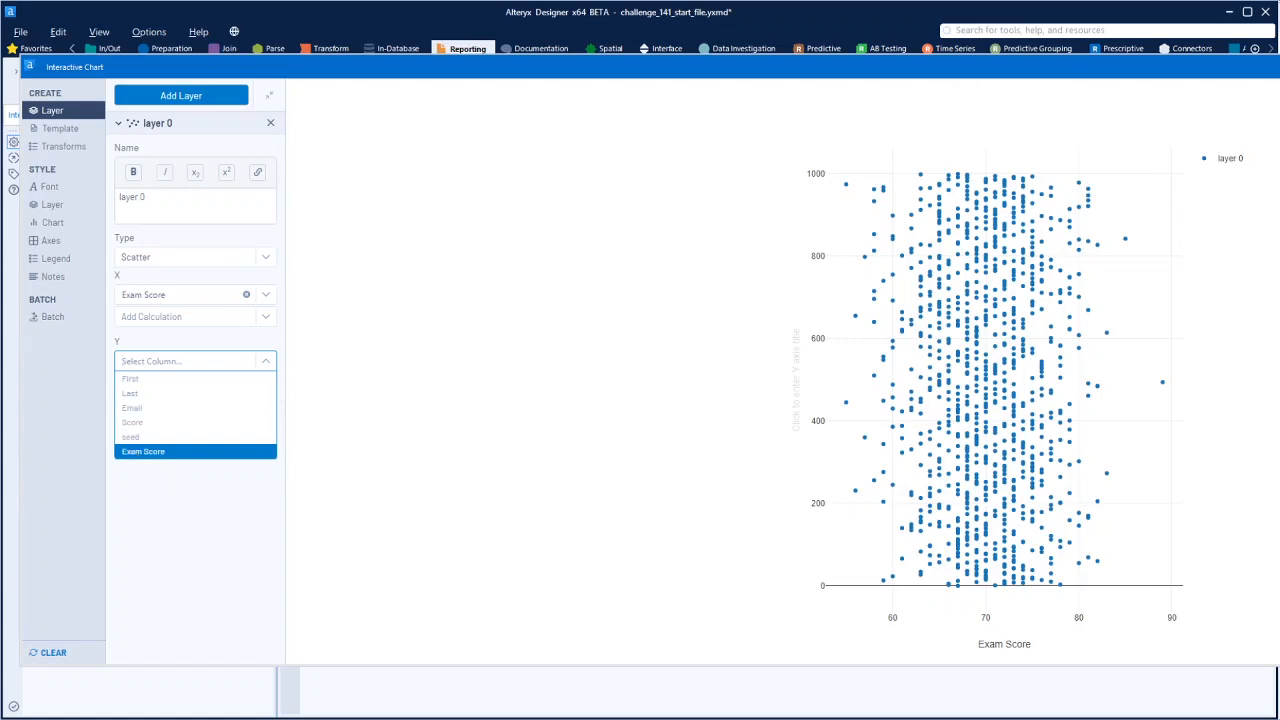
pyautogui.click(1278, 67)
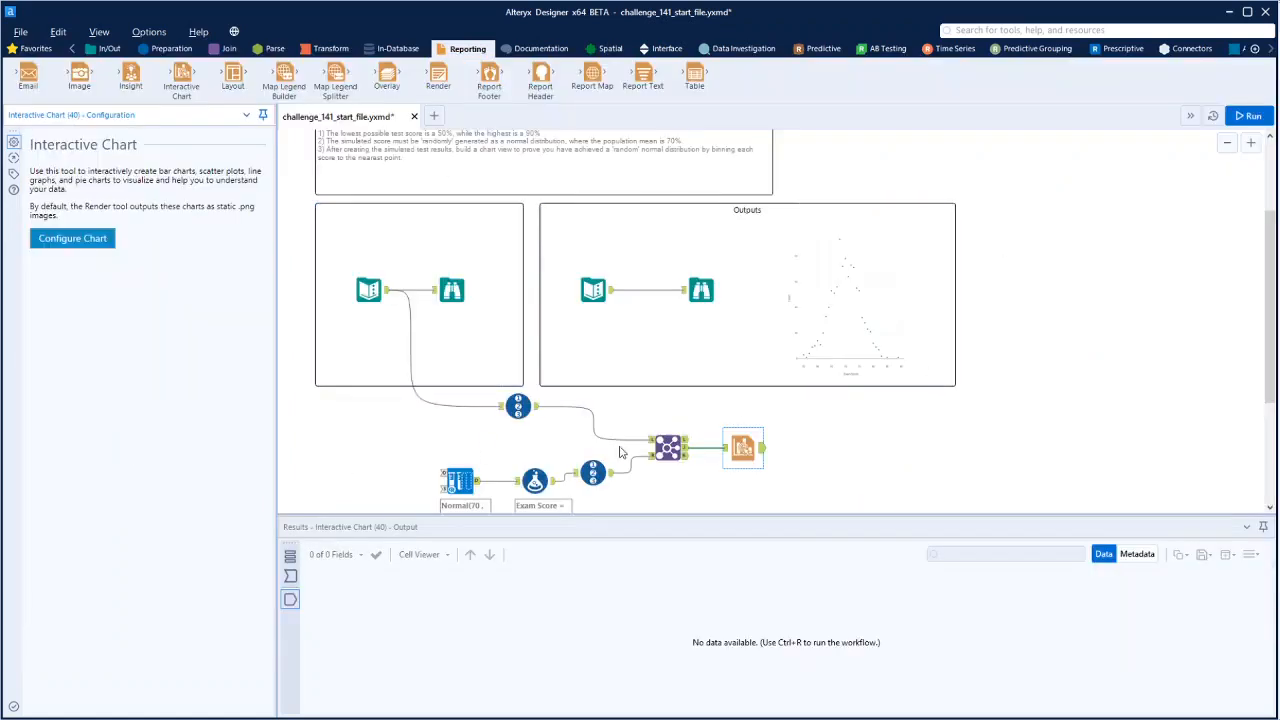
# Make room after the Join and insert a Summarize tool on its connection to the Interactive Chart.
pyautogui.moveTo(745, 447); pyautogui.dragTo(862, 448)
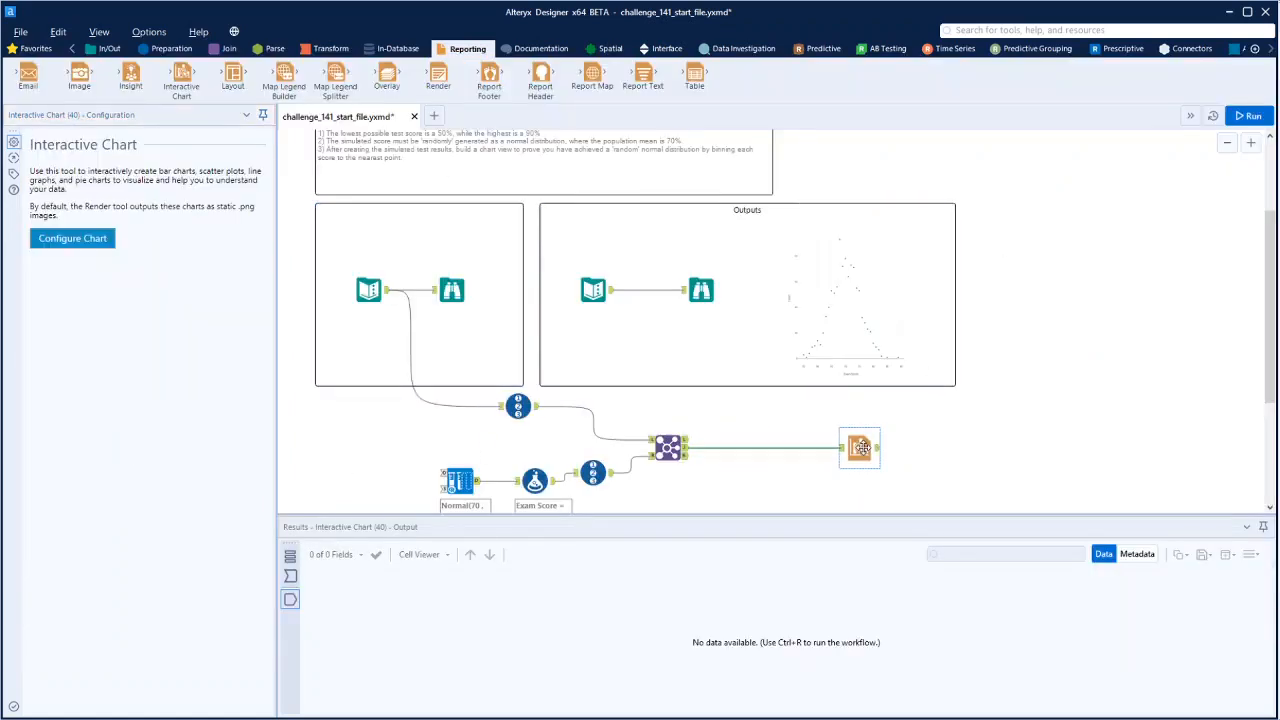
pyautogui.click(332, 48)
pyautogui.moveTo(233, 78)
pyautogui.mouseDown()
pyautogui.moveTo(755, 423)
pyautogui.moveTo(758, 450)
pyautogui.mouseUp()
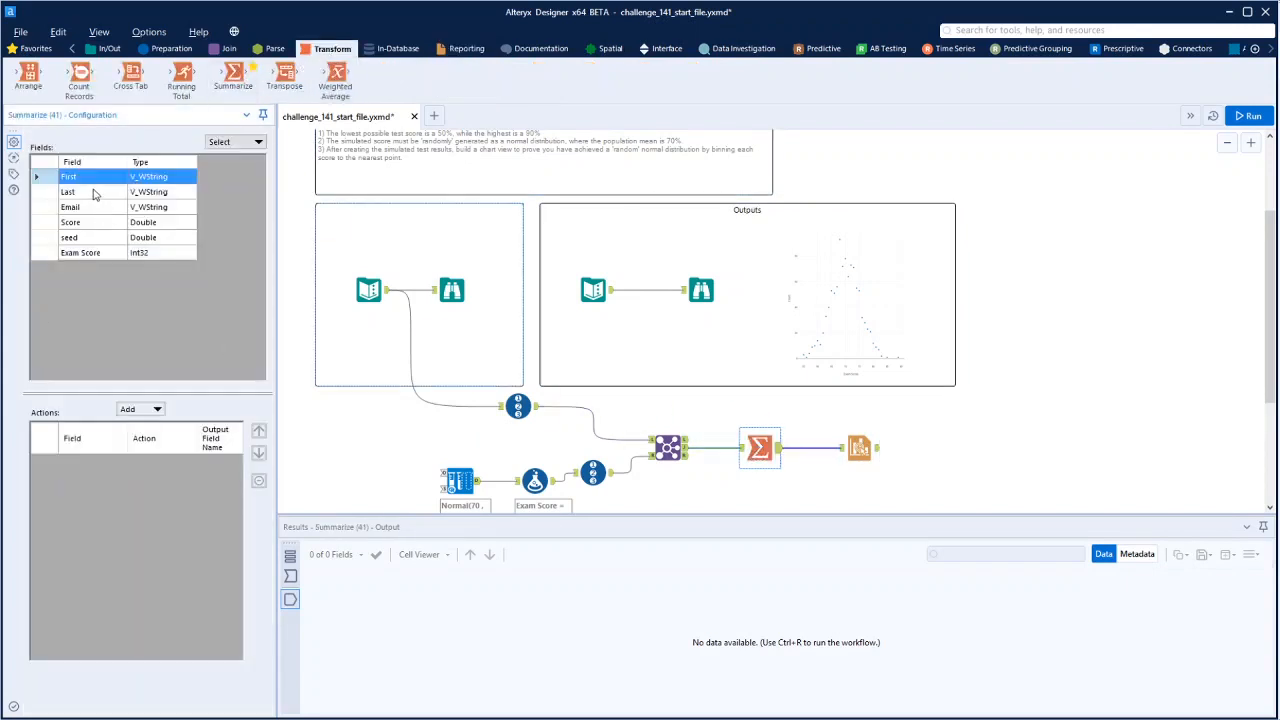
# Configure the Summarize to group by Exam Score and count Exam Score, and move the Interactive Chart farther right.
pyautogui.click(90, 253)
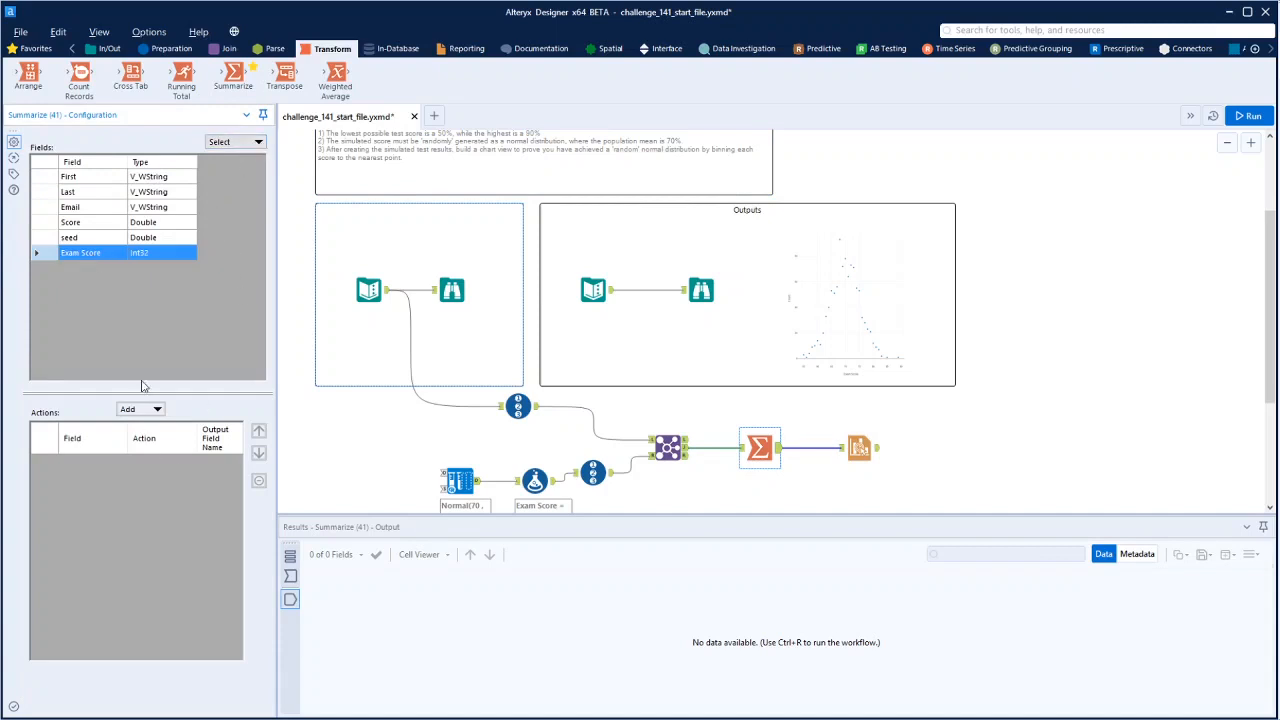
pyautogui.click(150, 410)
pyautogui.click(213, 424)
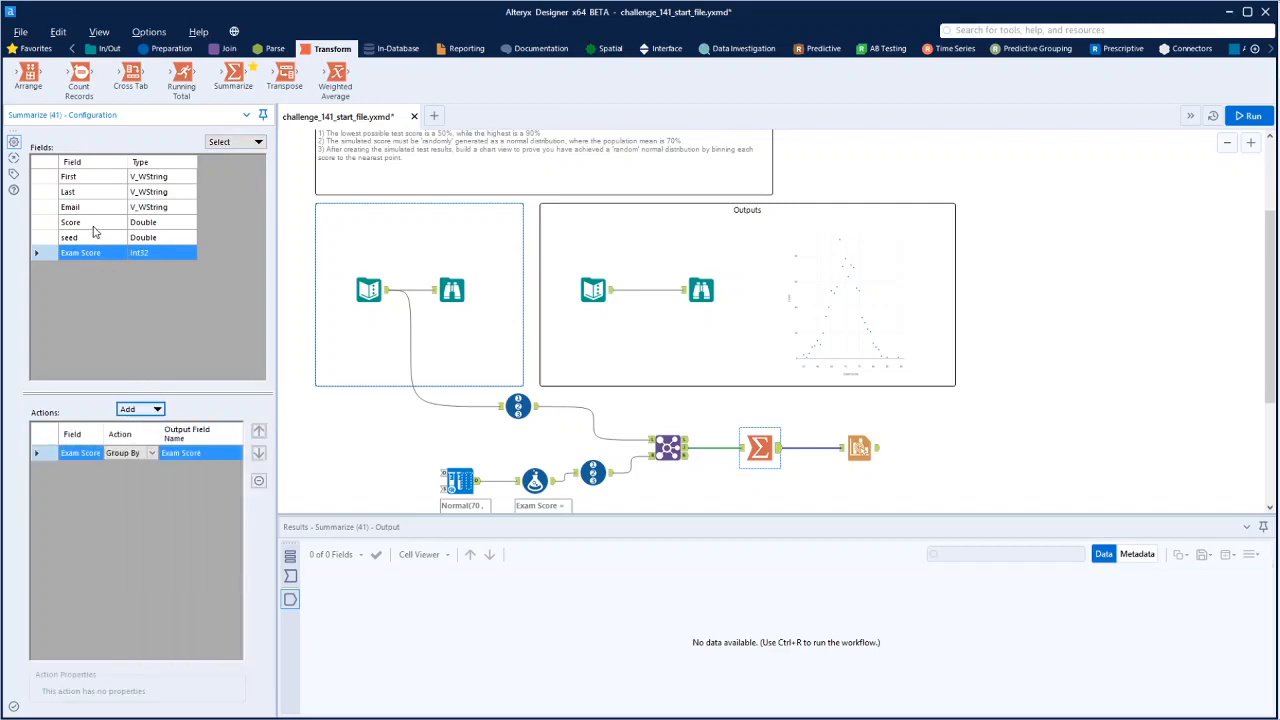
pyautogui.click(150, 409)
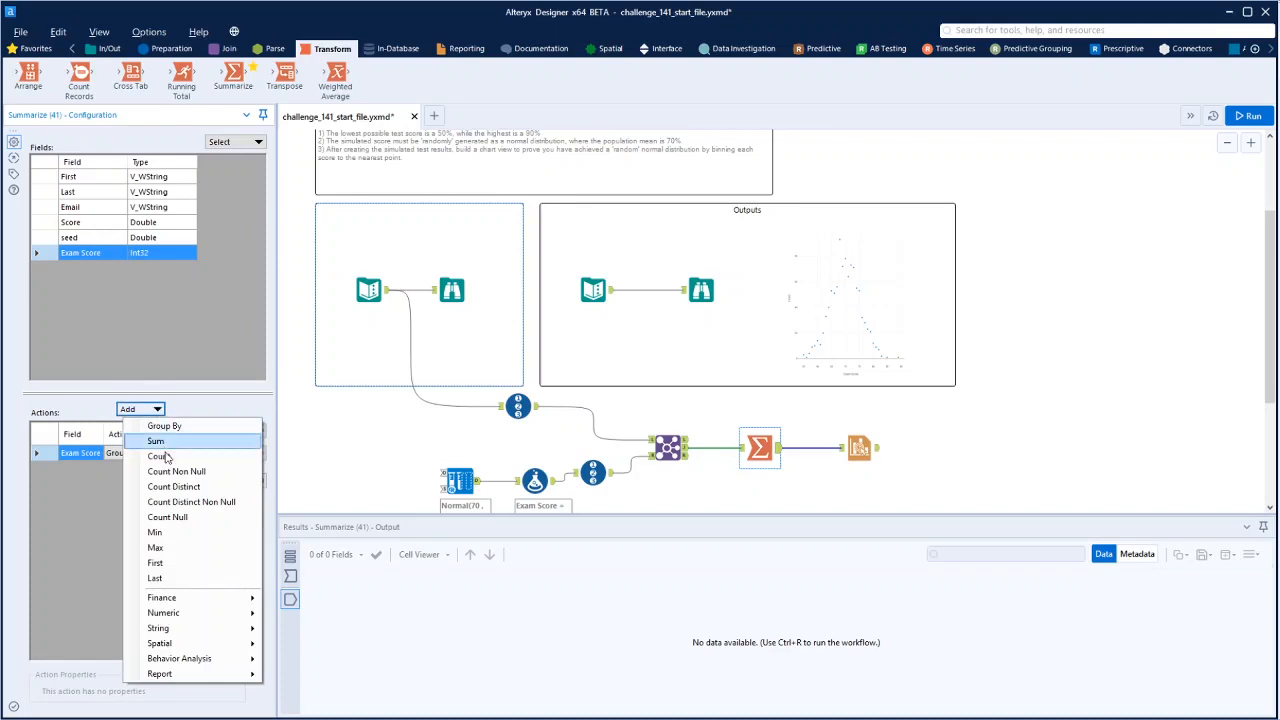
pyautogui.click(167, 457)
pyautogui.moveTo(859, 448); pyautogui.dragTo(955, 450)
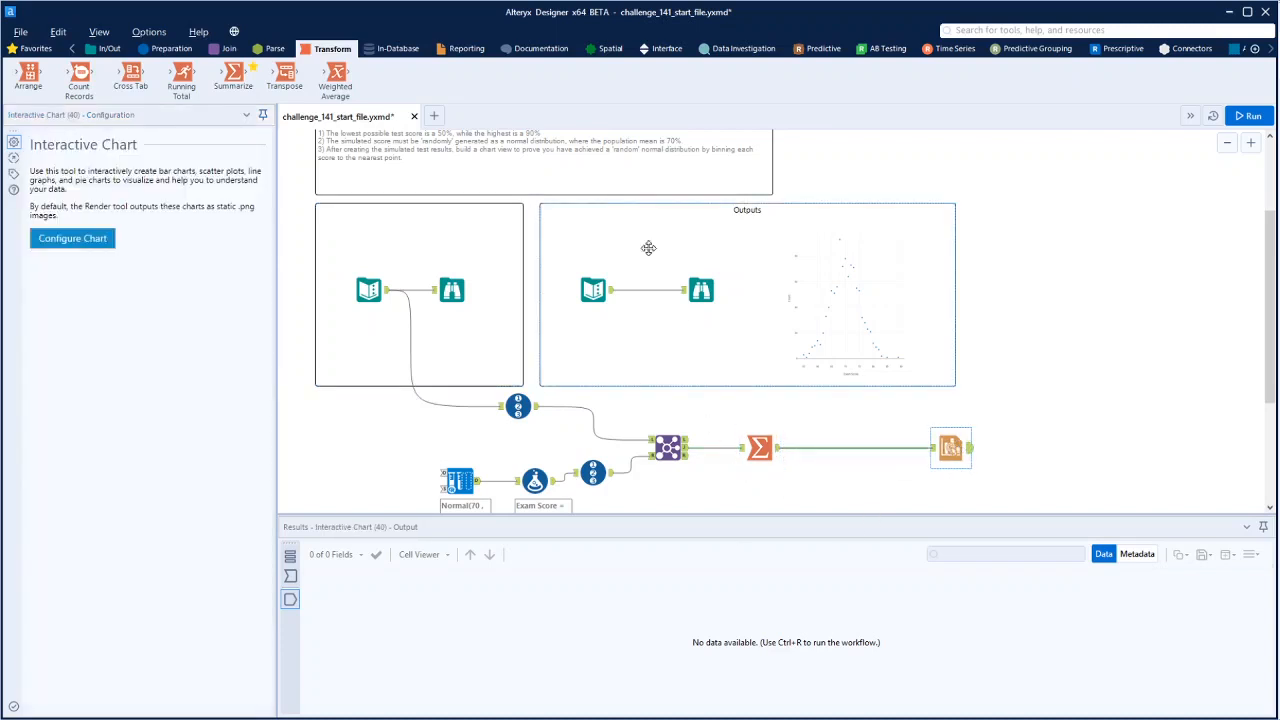
# Check the expected output's fields and add a Select tool below the Summarize, fed by the Join's inner-join output.
pyautogui.click(596, 289)
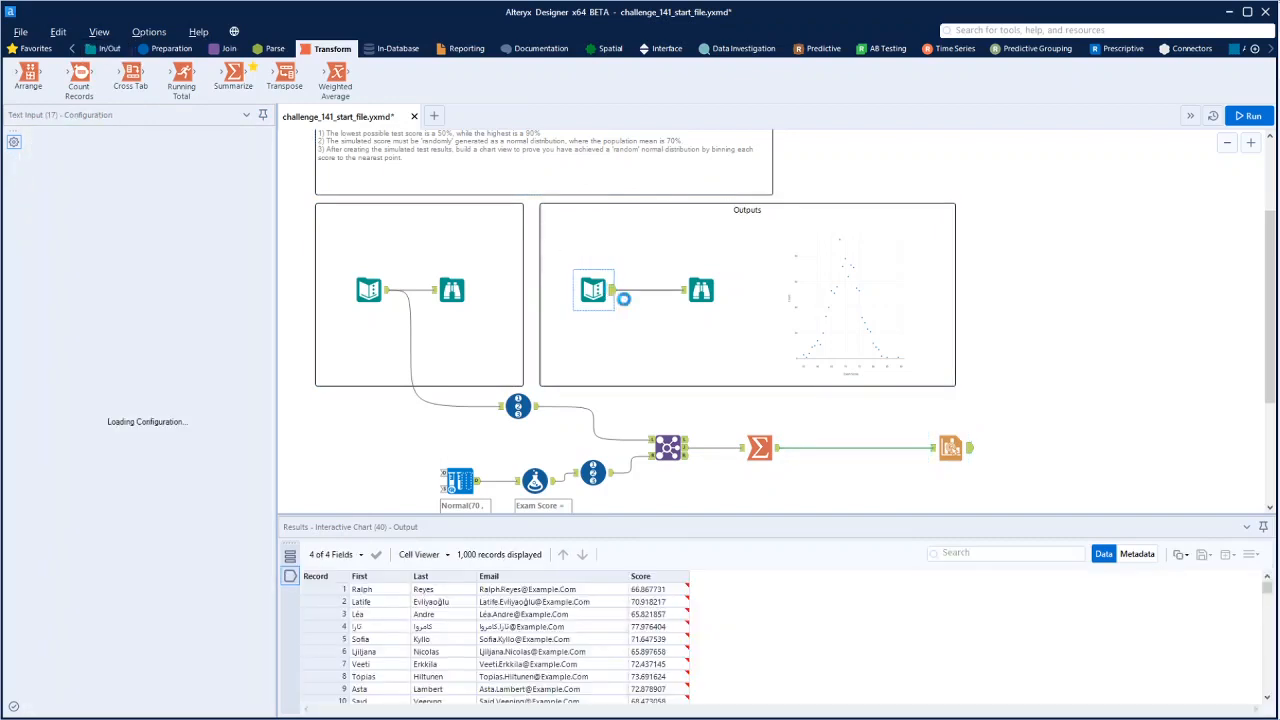
pyautogui.click(170, 48)
pyautogui.moveTo(746, 76); pyautogui.dragTo(760, 482)
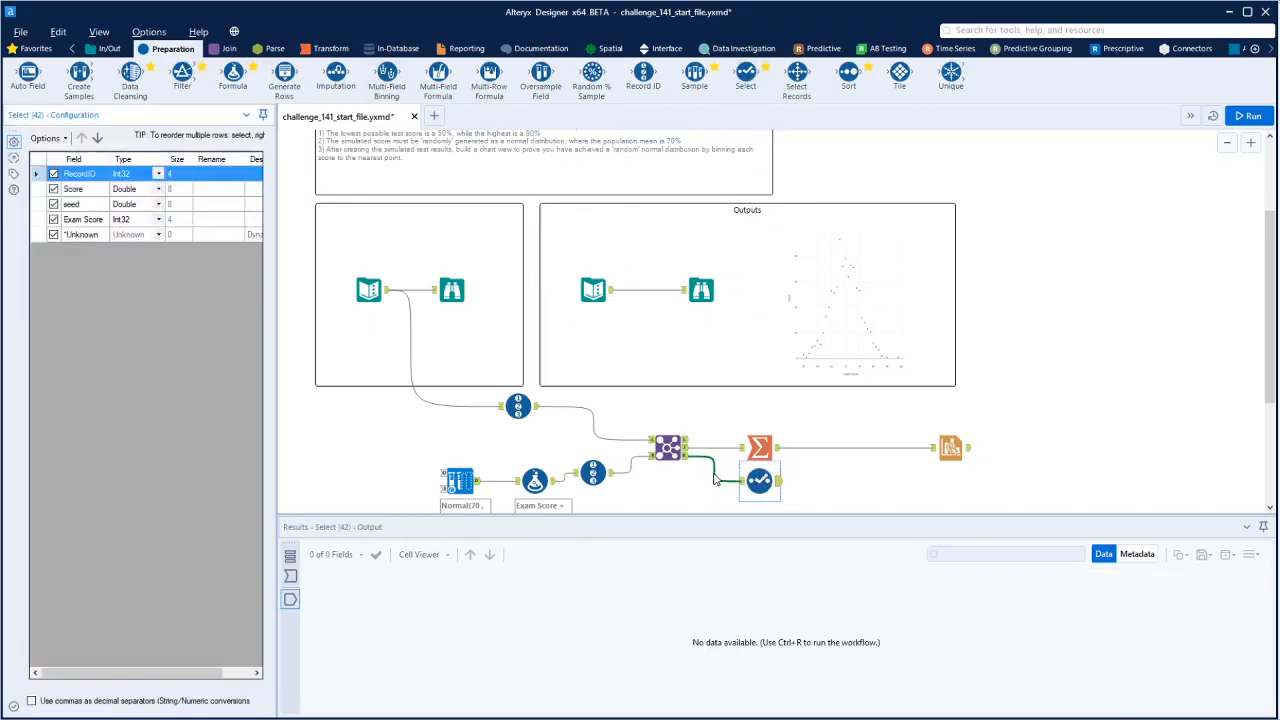
pyautogui.hotkey('ctrl', 'r')
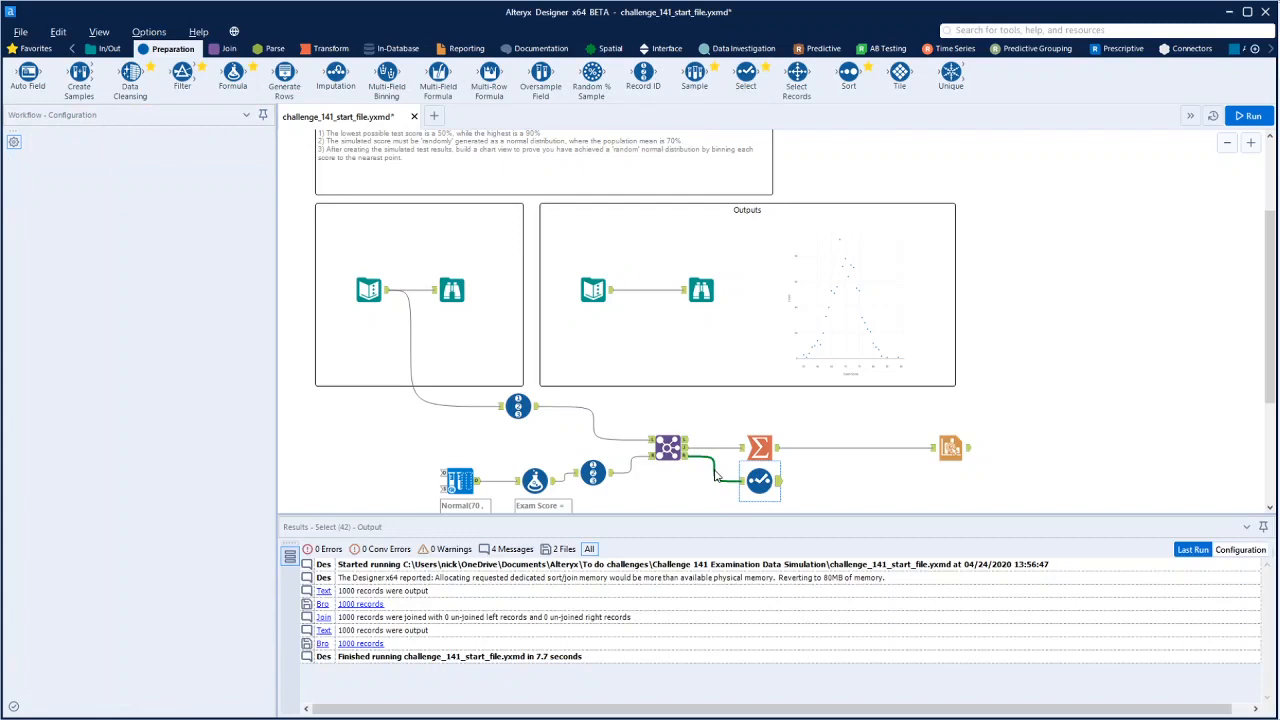
pyautogui.click(716, 477)
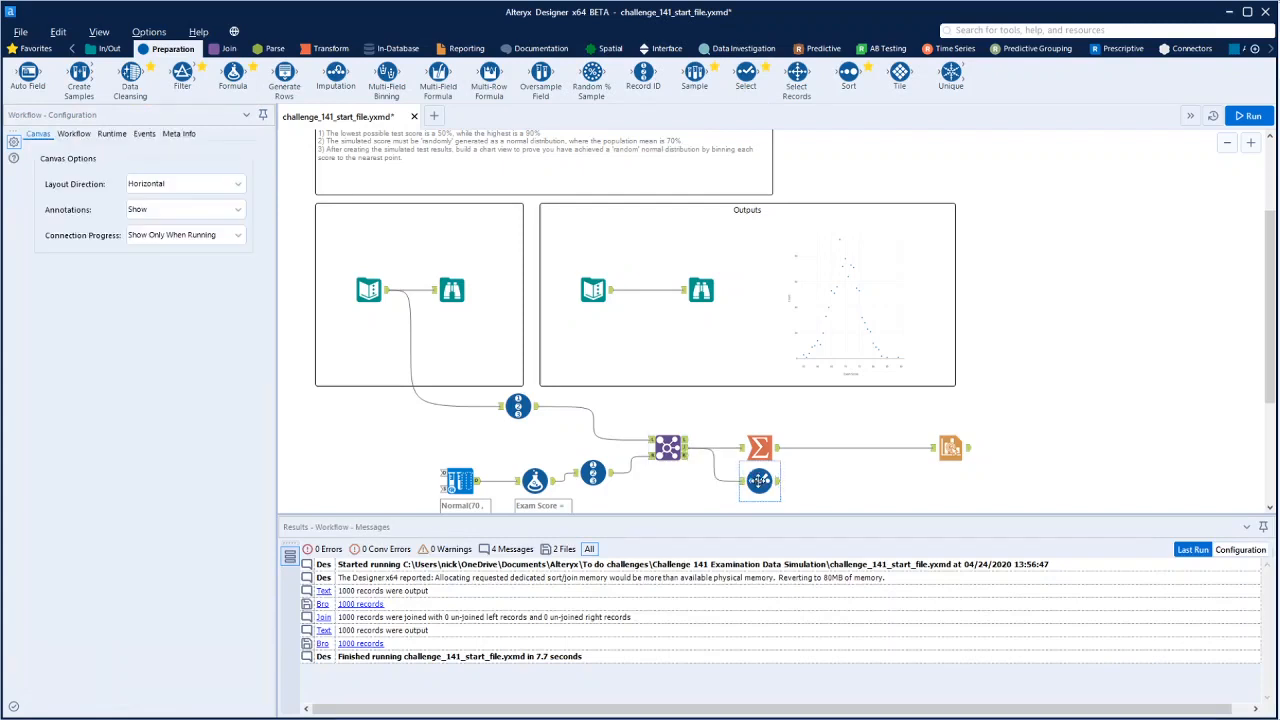
pyautogui.click(760, 481)
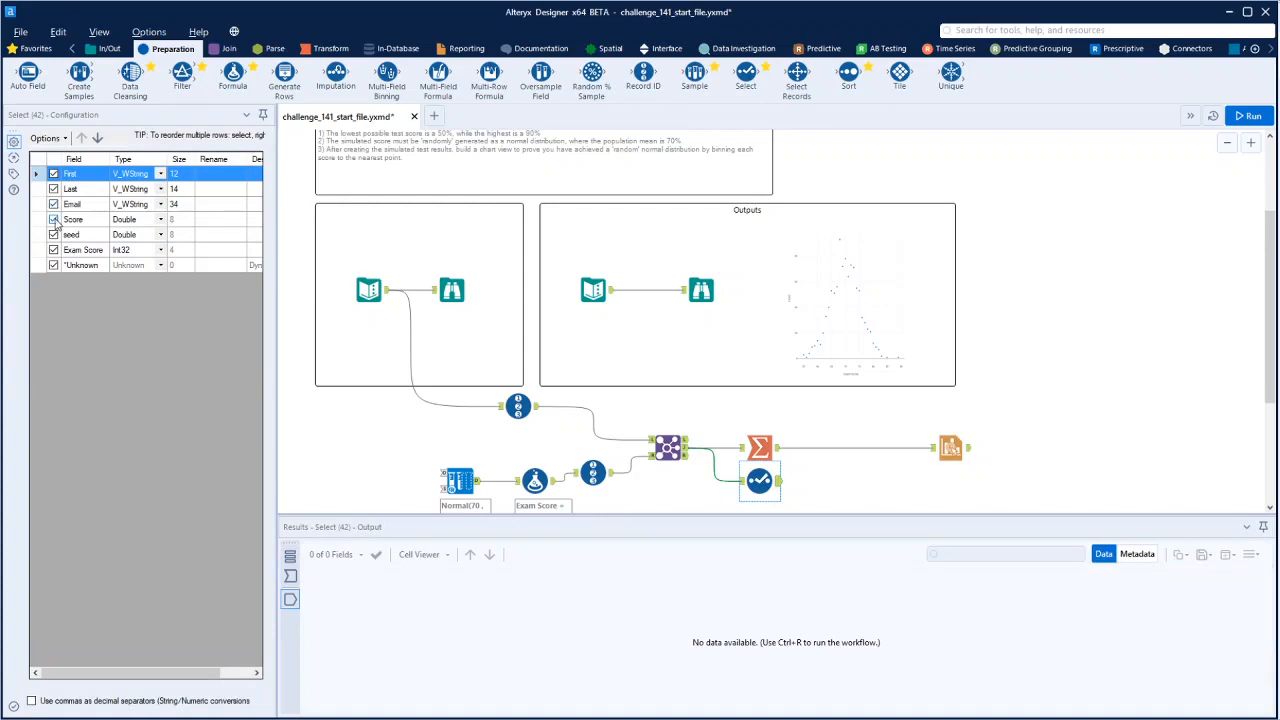
# Exclude the seed and Exam Score fields in the Select tool and attach a Browse tool to its output.
pyautogui.click(54, 234)
pyautogui.click(53, 249)
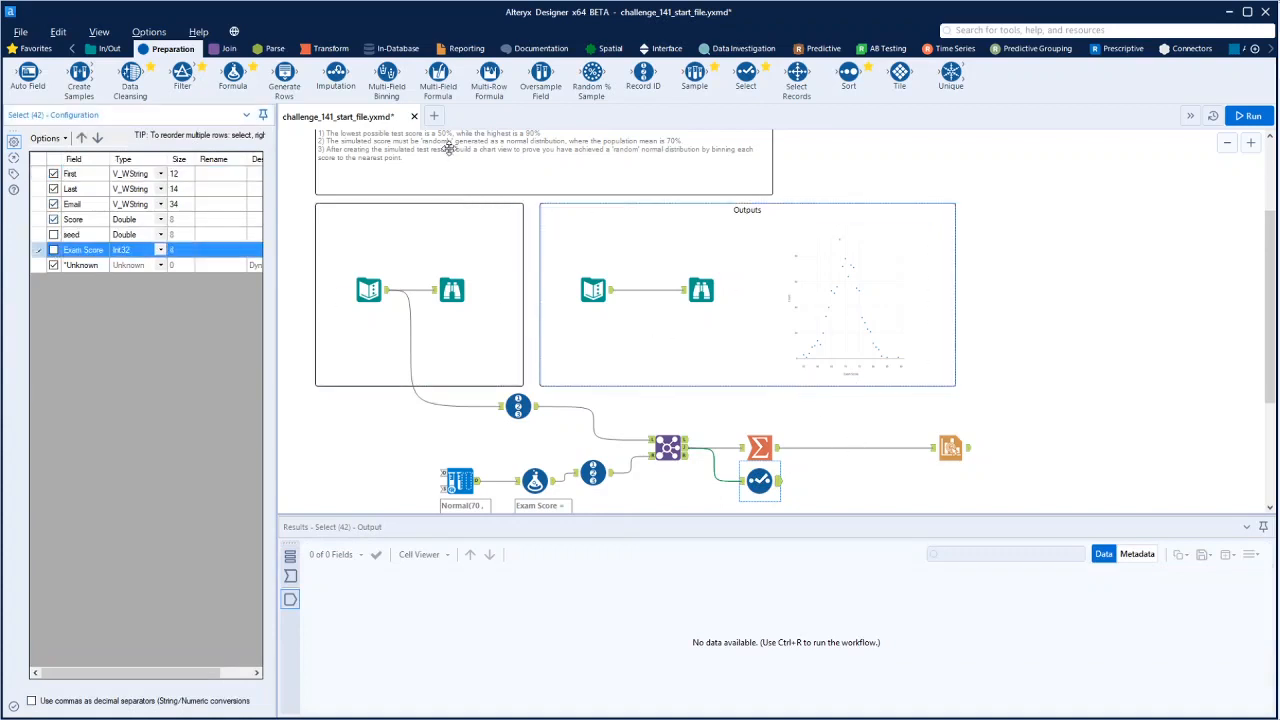
pyautogui.click(109, 48)
pyautogui.moveTo(28, 72); pyautogui.dragTo(840, 482)
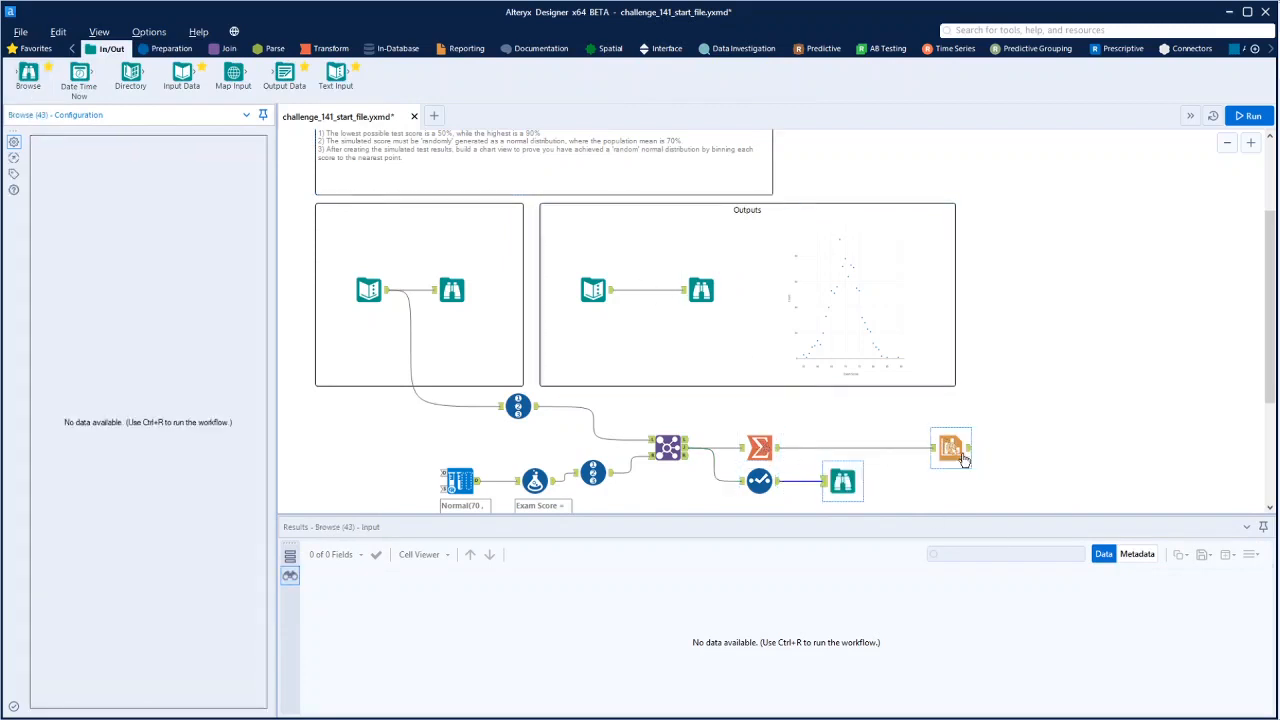
# Set Count as the Y column of the interactive chart's scatter layer.
pyautogui.click(958, 451)
pyautogui.click(69, 246)
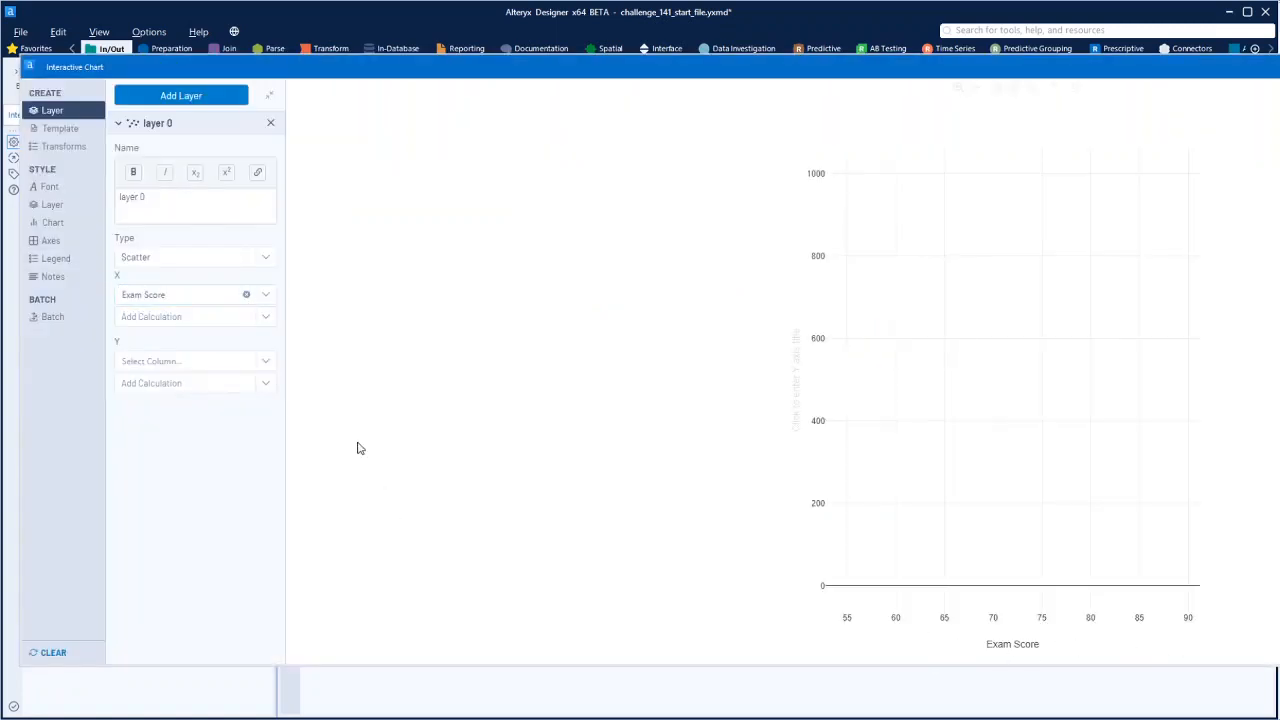
pyautogui.click(255, 362)
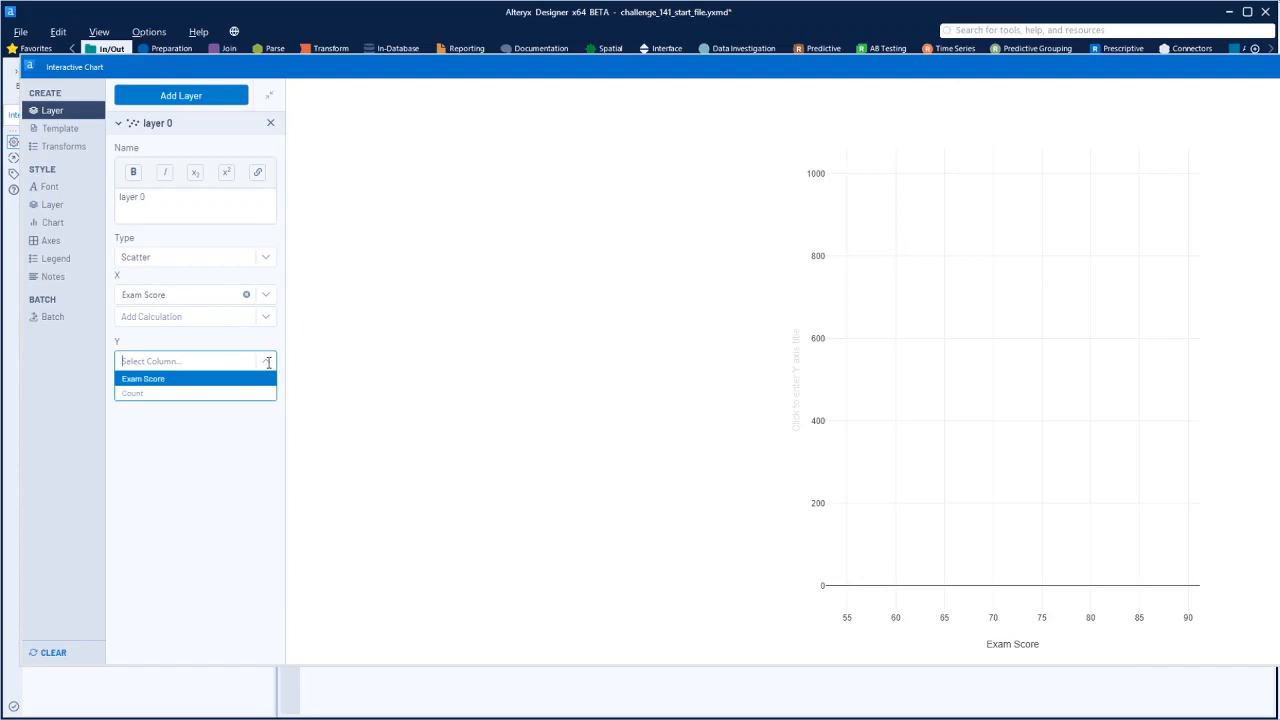
pyautogui.click(201, 393)
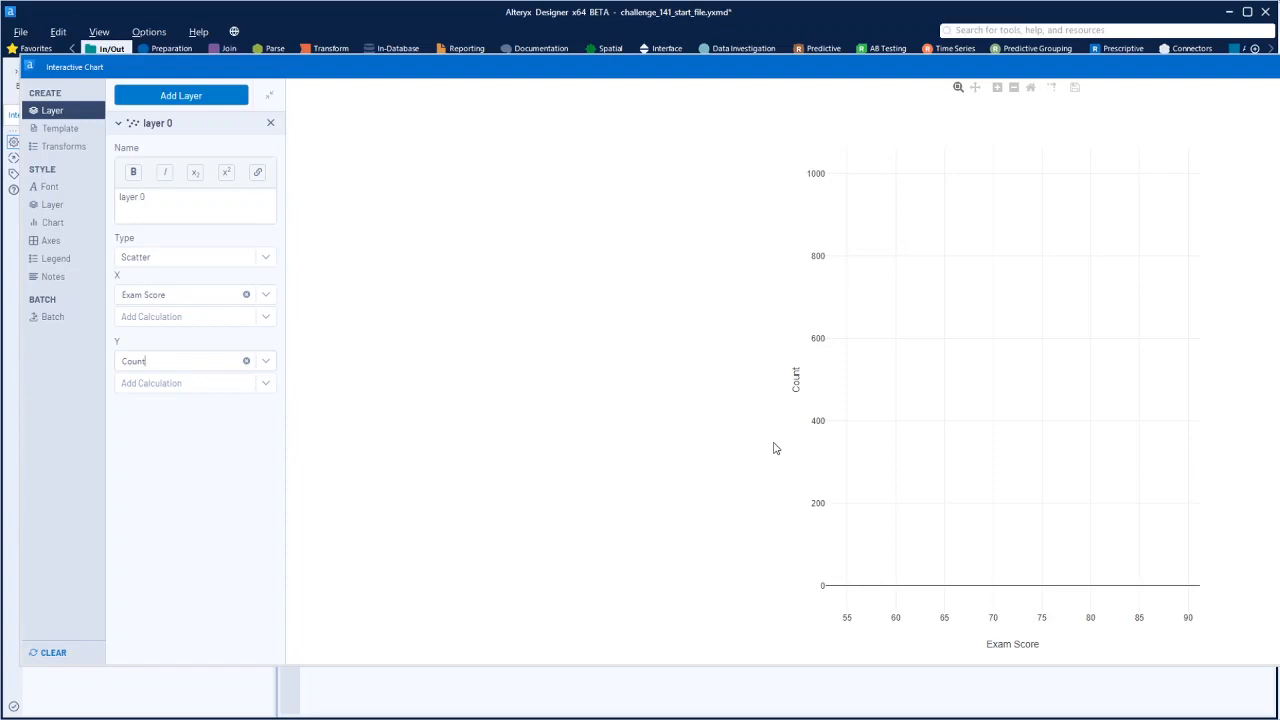
pyautogui.click(1274, 67)
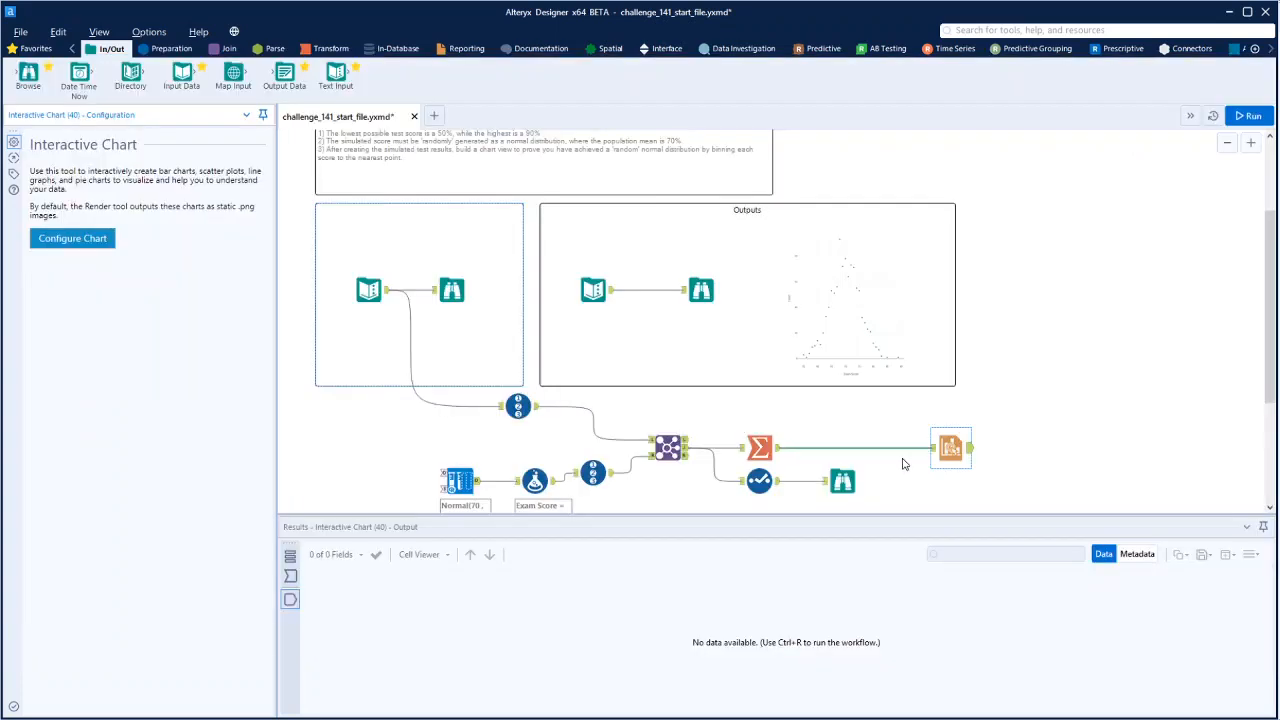
# Stop the run just started, attach a Browse tool to the Interactive Chart's output and rerun the workflow.
pyautogui.click(1250, 116)
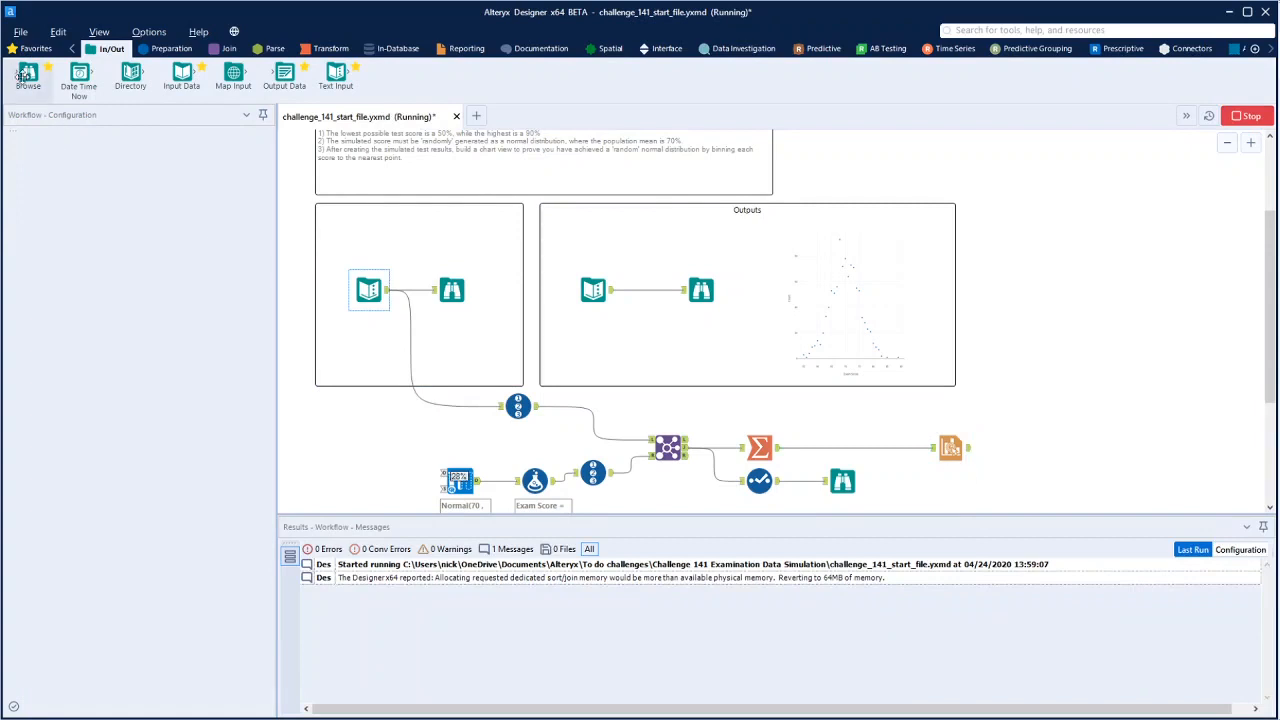
pyautogui.click(1250, 116)
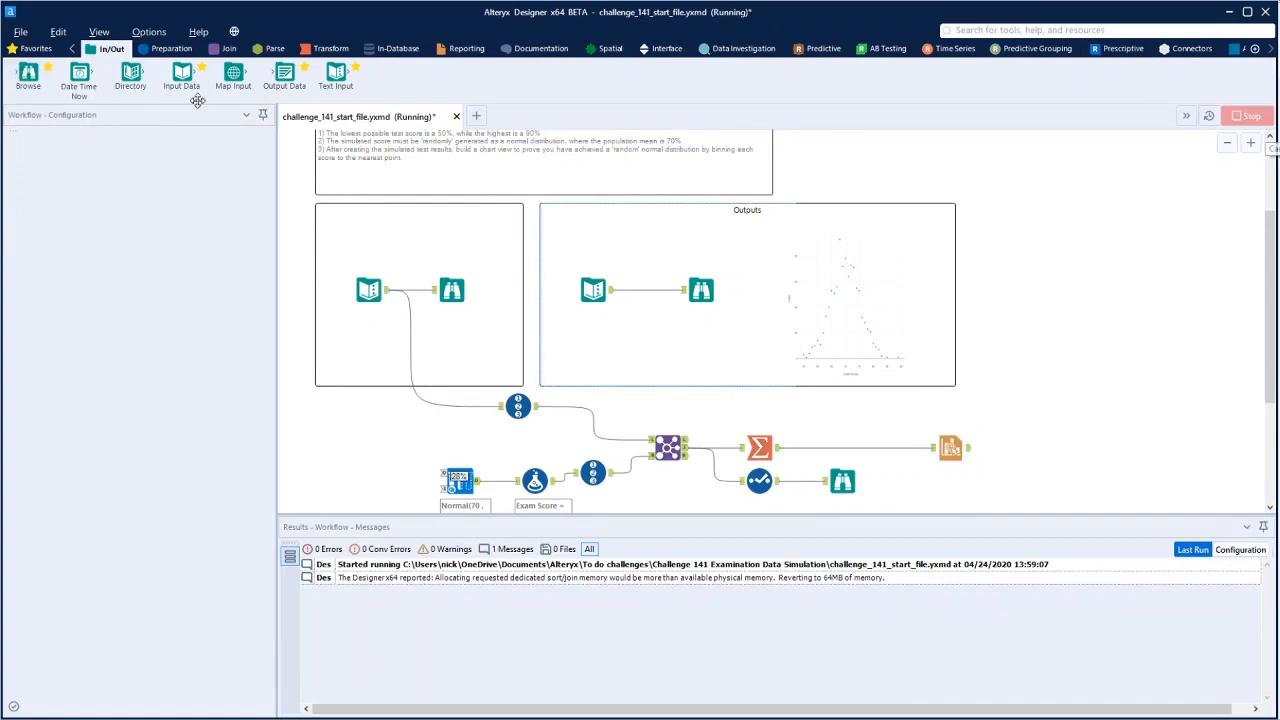
pyautogui.moveTo(28, 74); pyautogui.dragTo(1030, 452)
pyautogui.hotkey('ctrl', 'r')
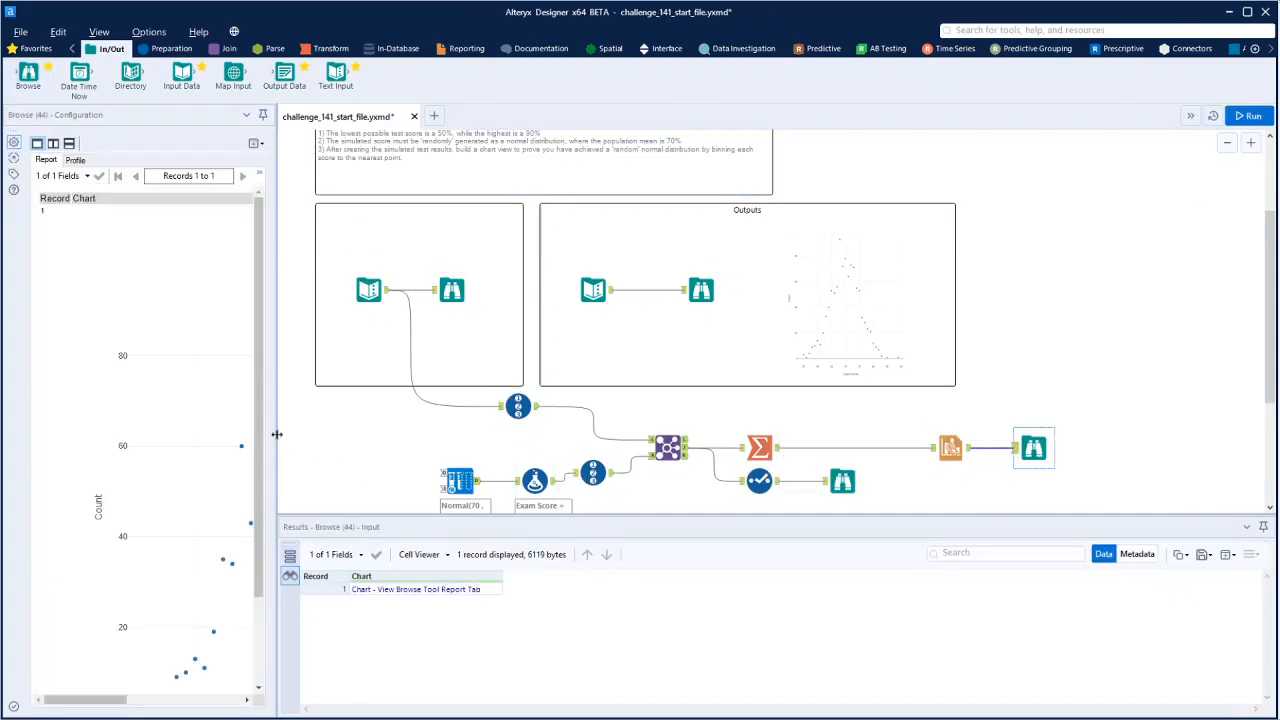
# Examine the Exam Score distribution chart, and compare the Select tool's output records with the expected output.
pyautogui.moveTo(495, 451); pyautogui.dragTo(849, 450)
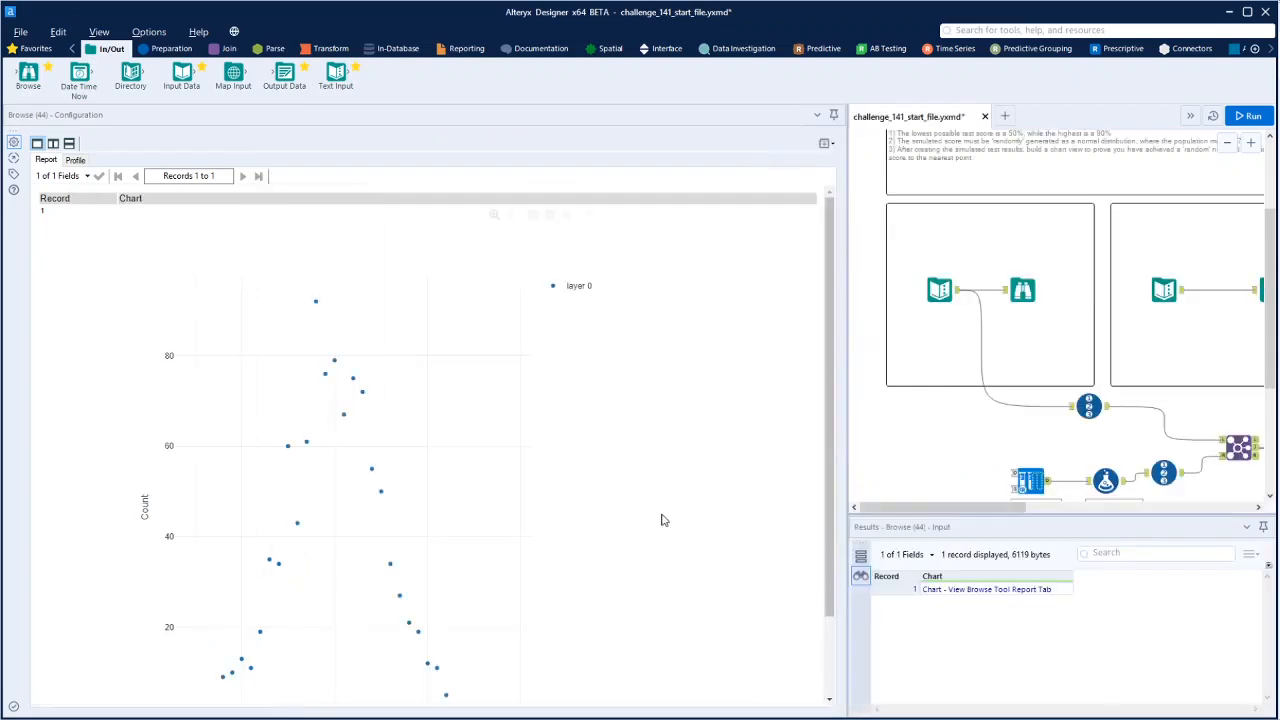
pyautogui.scroll(-1, 410, 438)
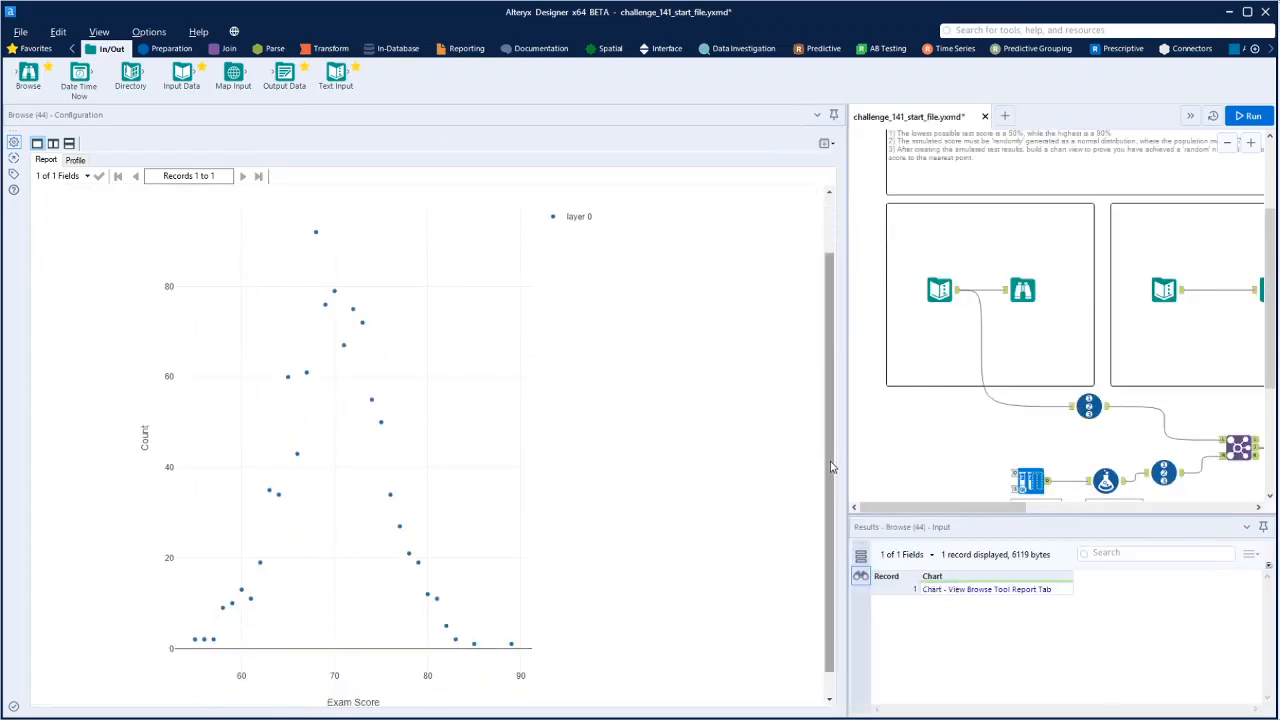
pyautogui.moveTo(848, 441); pyautogui.dragTo(643, 437)
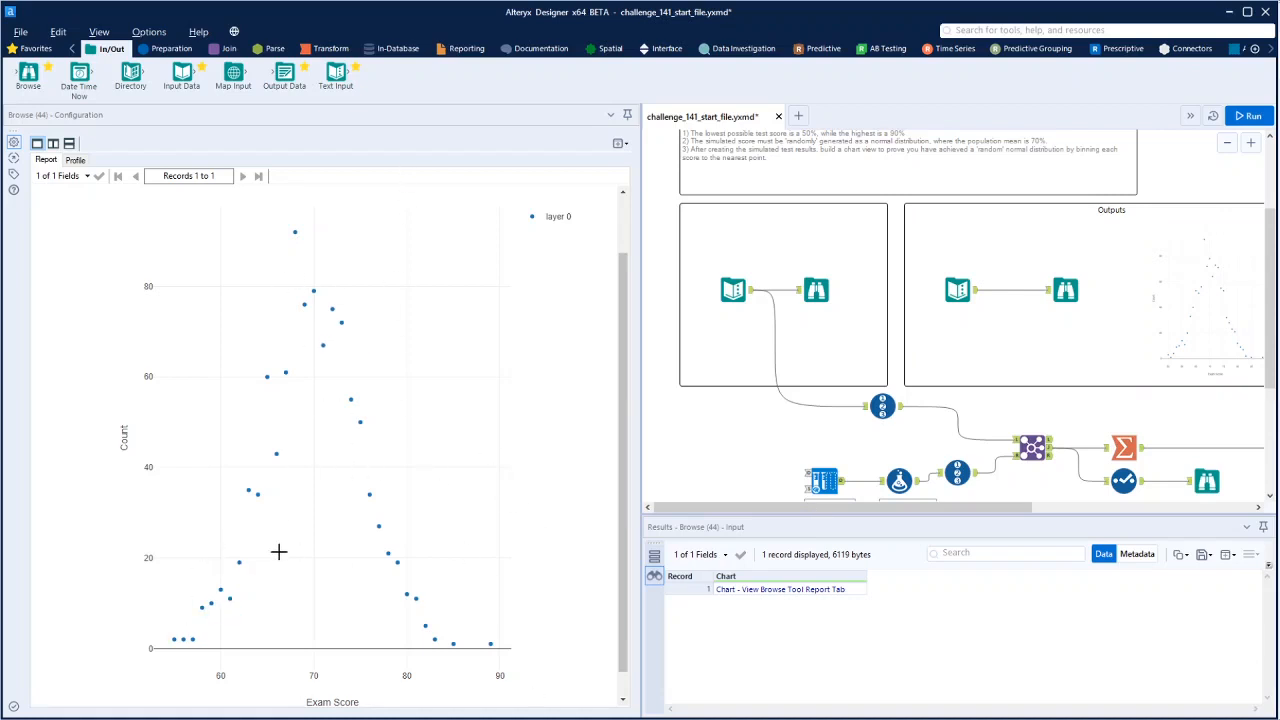
pyautogui.moveTo(1035, 508); pyautogui.dragTo(1123, 510)
pyautogui.click(1062, 481)
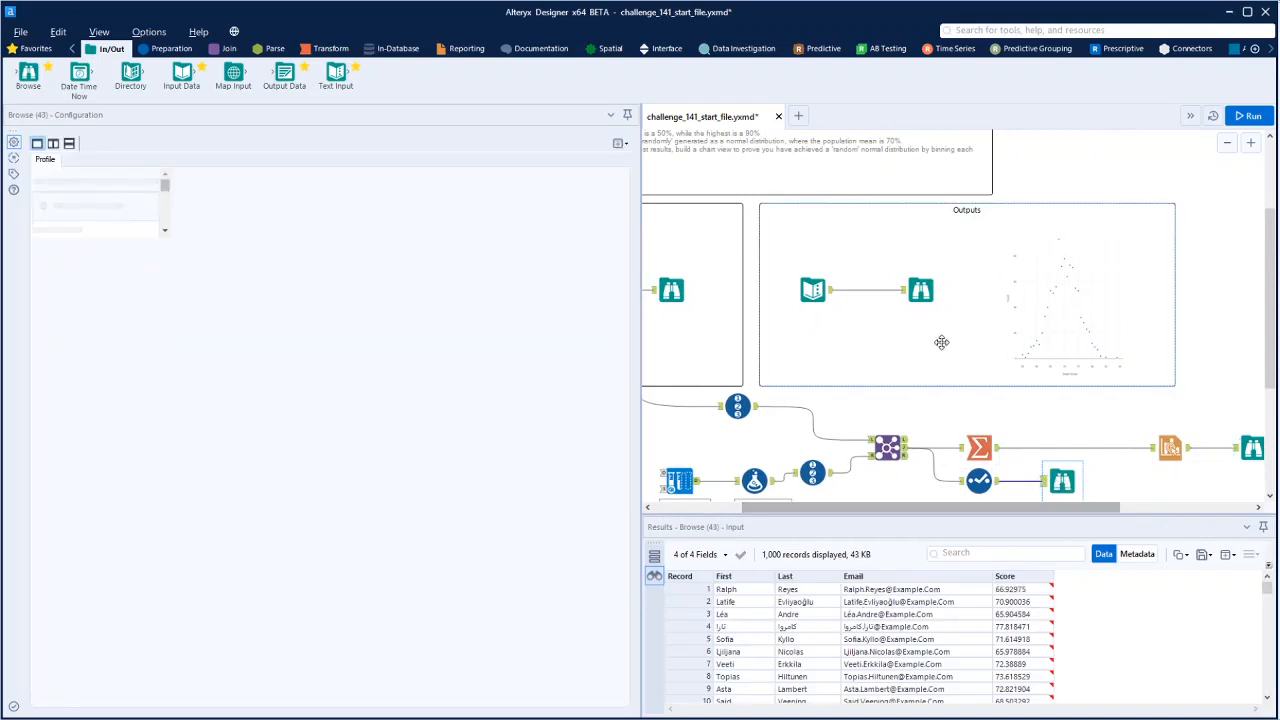
pyautogui.click(920, 290)
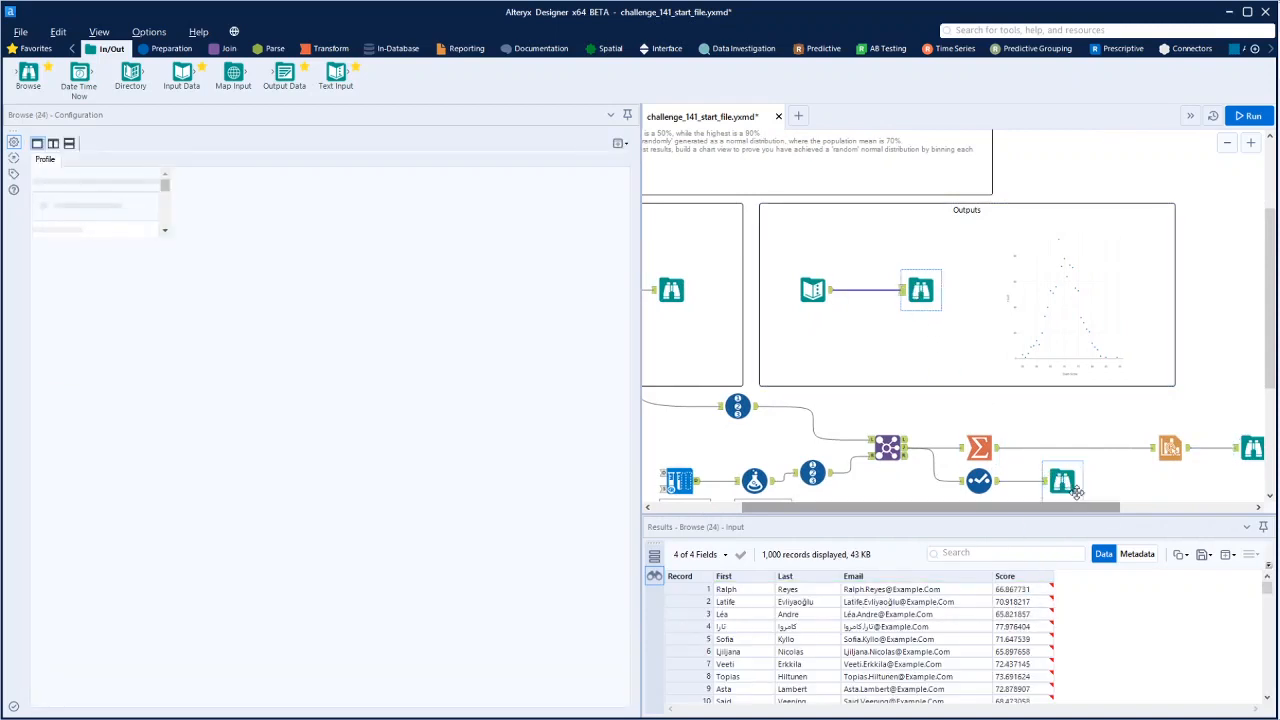
pyautogui.click(1068, 483)
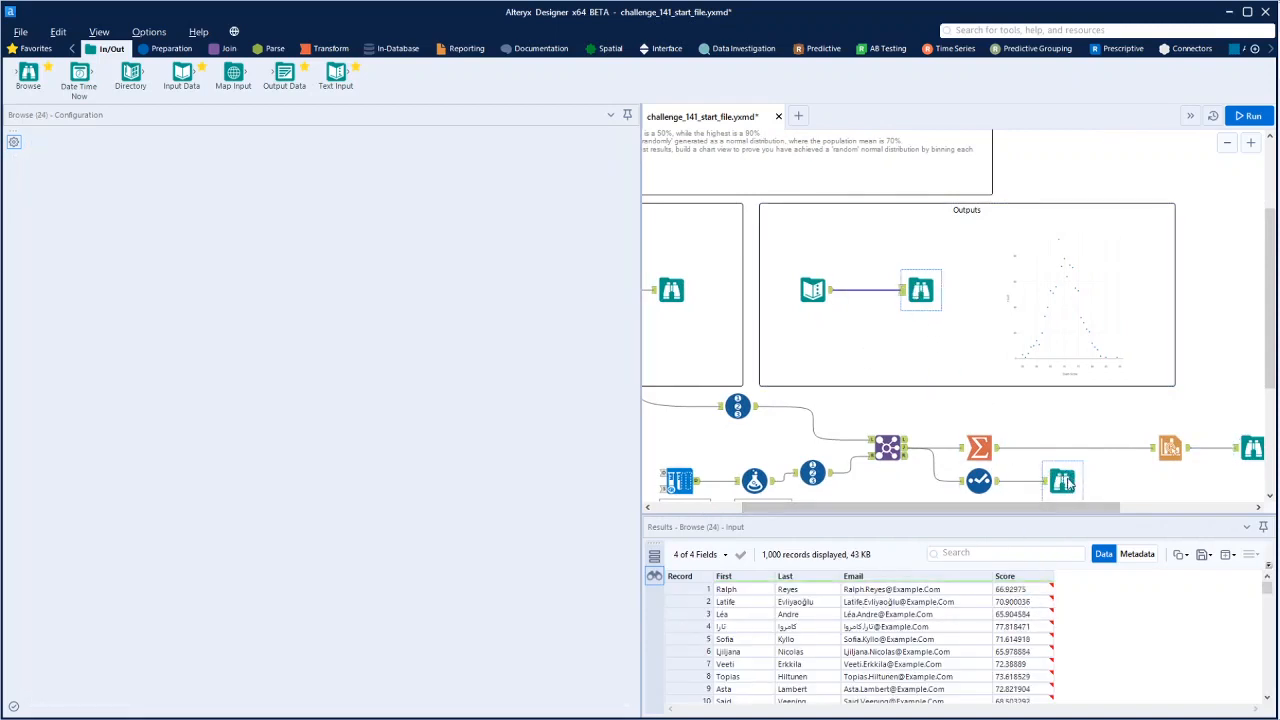
pyautogui.click(1066, 482)
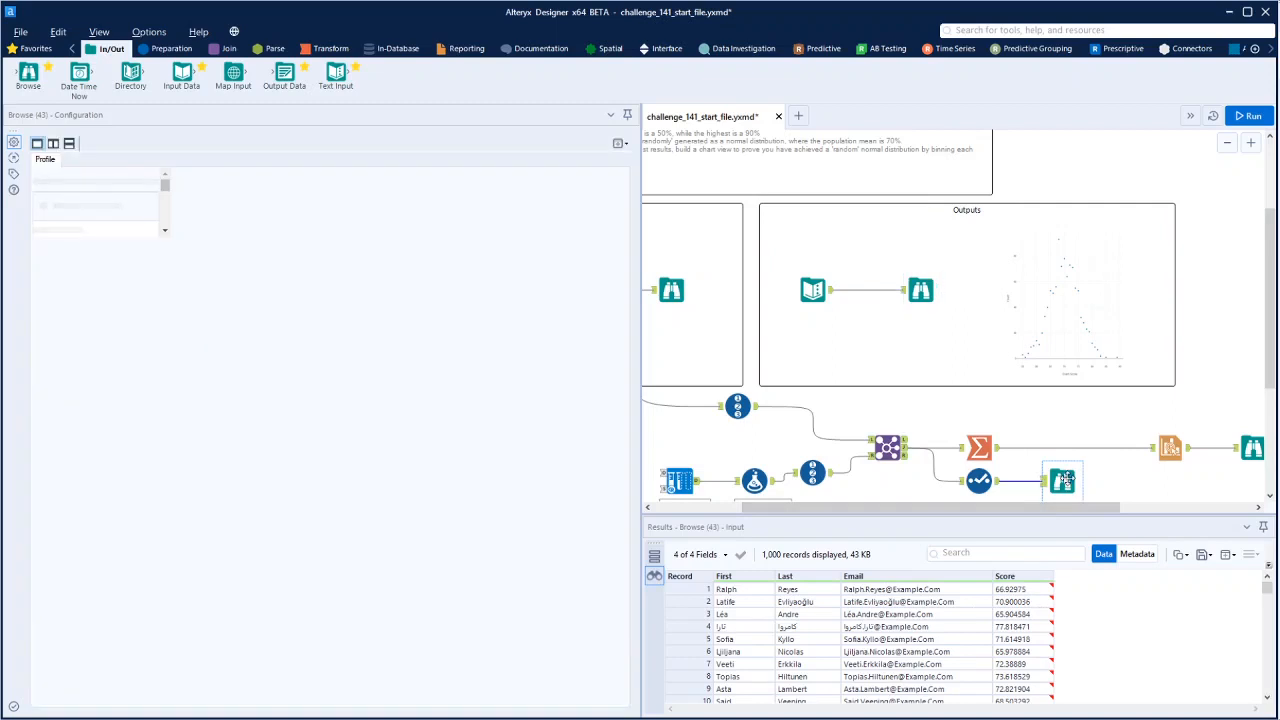